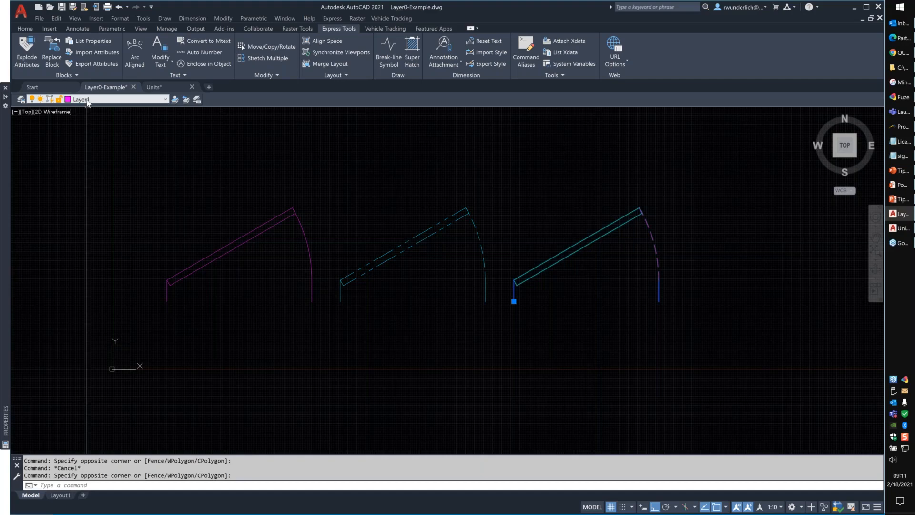
Set the color of Layer1 to green in the layer properties.
key("Escape")
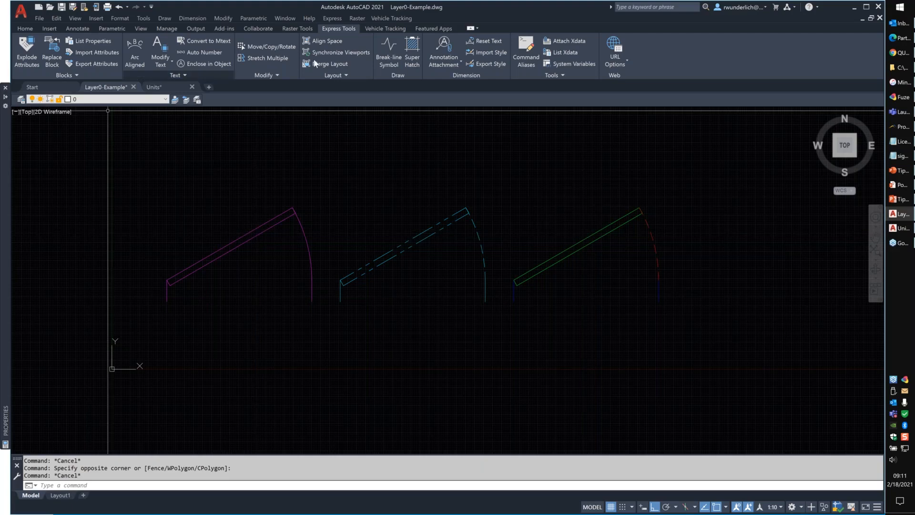
left_click(25, 29)
left_click(343, 52)
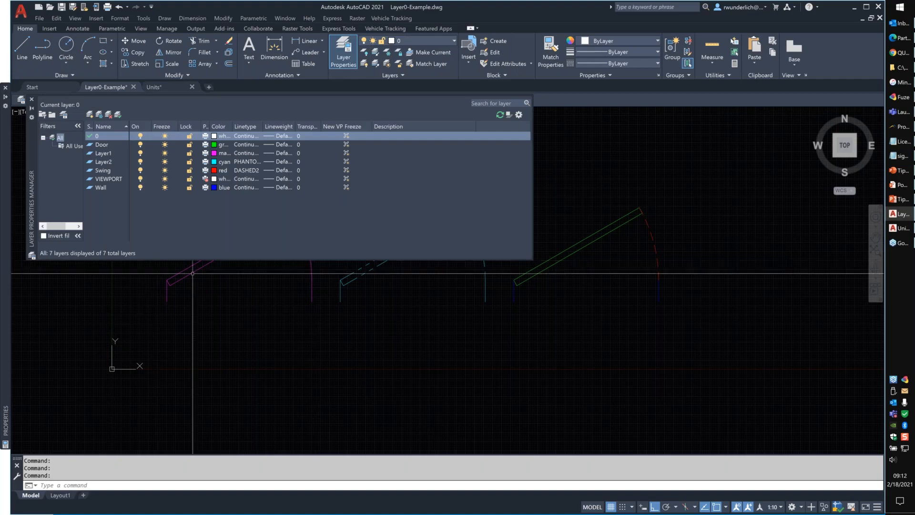
middle_click_drag(369, 331, 354, 417)
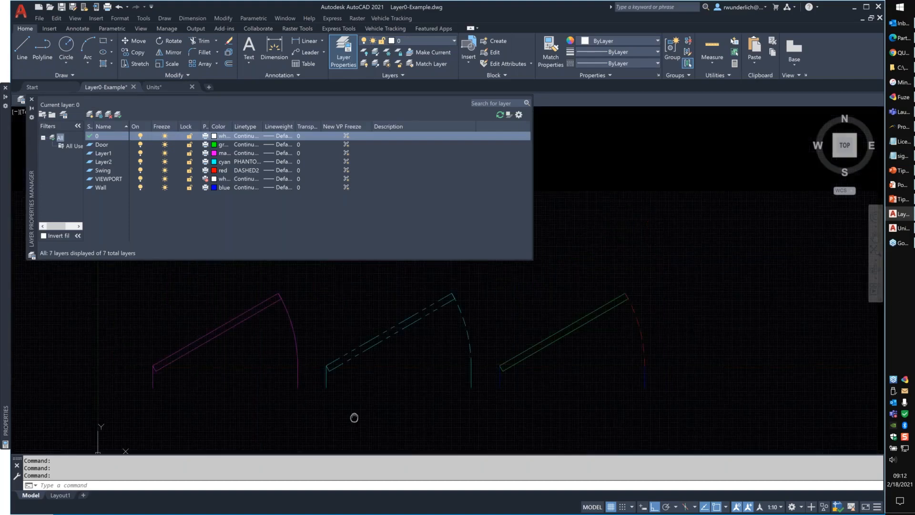
left_click(224, 153)
left_click(391, 282)
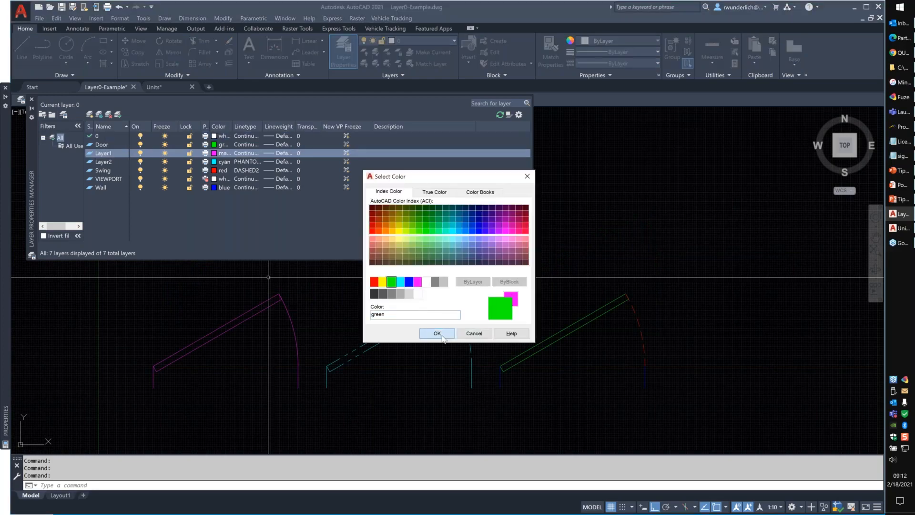
left_click(442, 336)
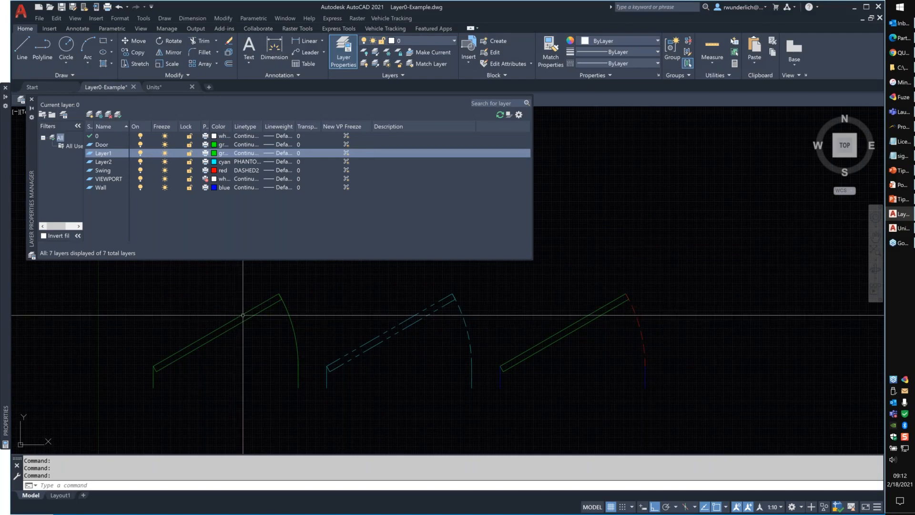
Assign the DASHED2 linetype to Layer1, the layer of the leftmost door block.
left_click(243, 315)
mouse_move(5, 301)
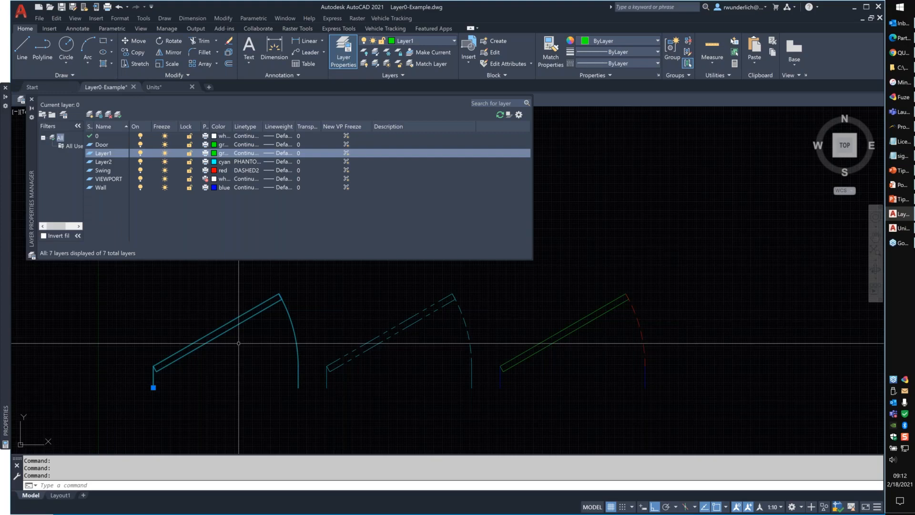
left_click(248, 156)
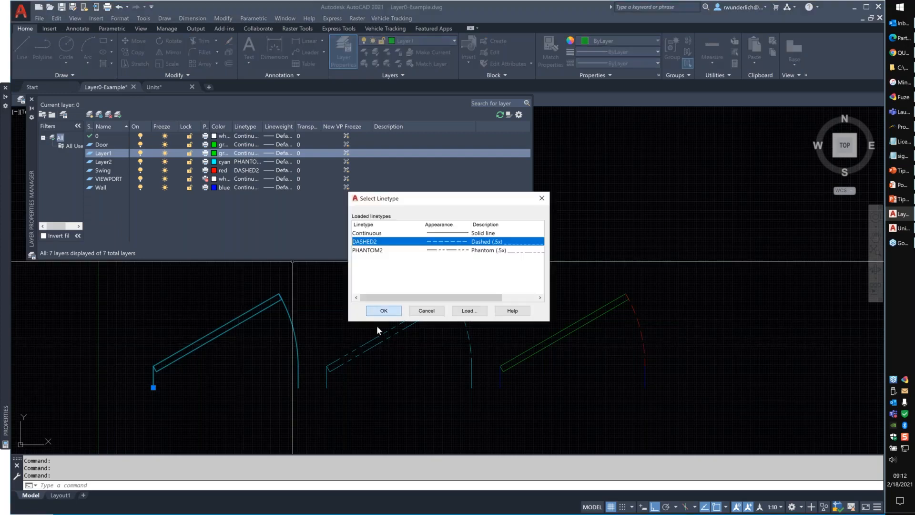
left_click(376, 310)
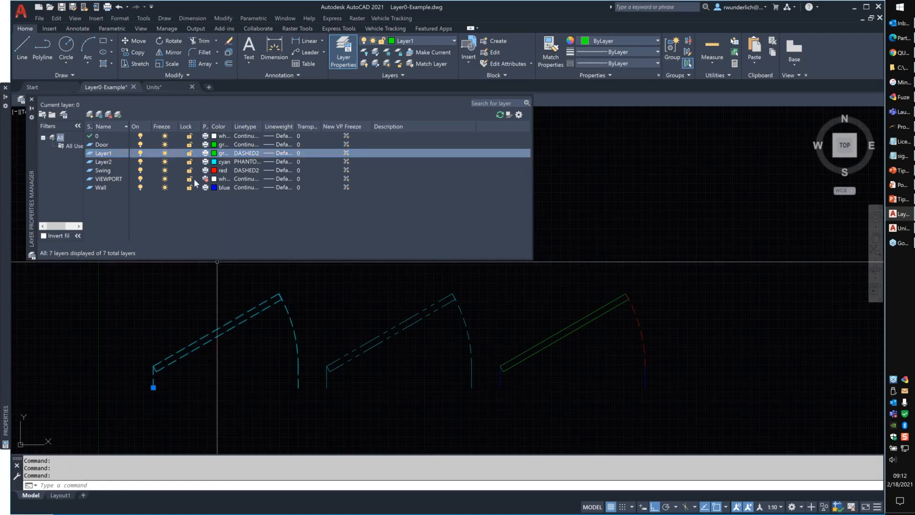
key("Escape")
Check the middle door block's properties and assign the DASHED2 linetype to its layer, Layer2.
left_click(389, 326)
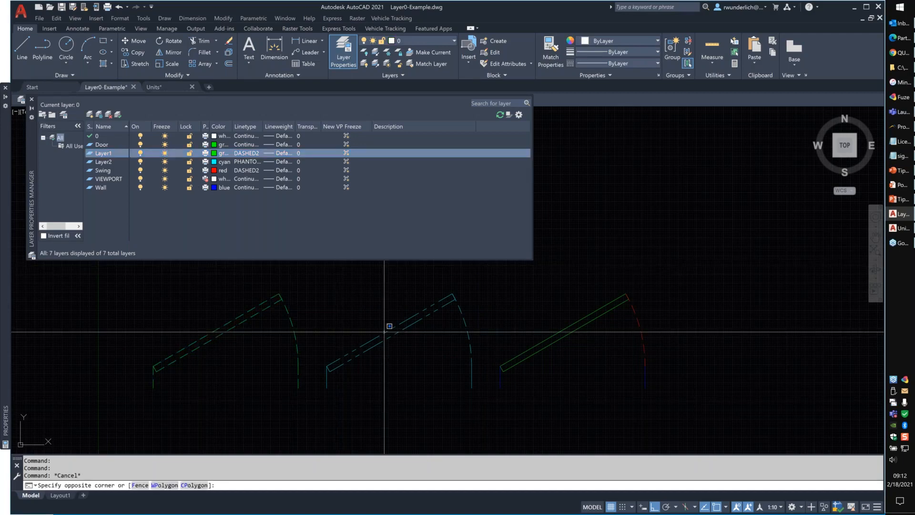
left_click(84, 267)
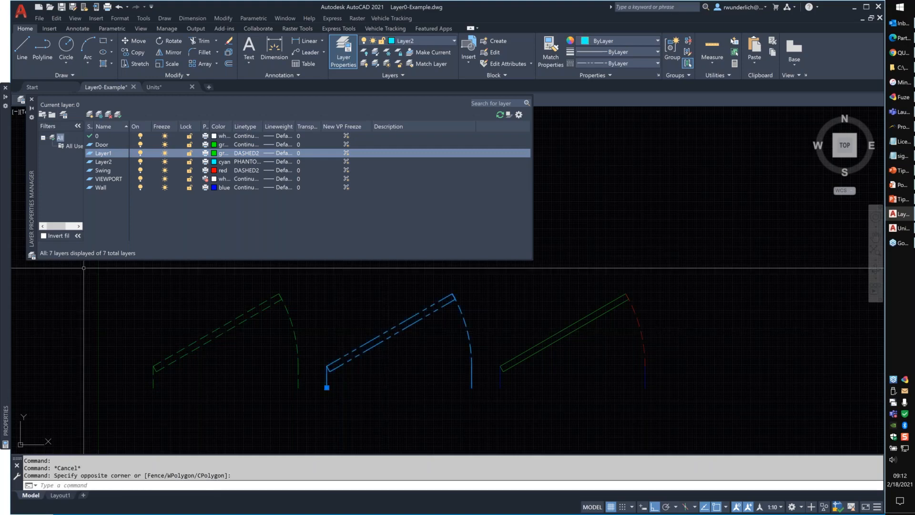
key("ctrl+1")
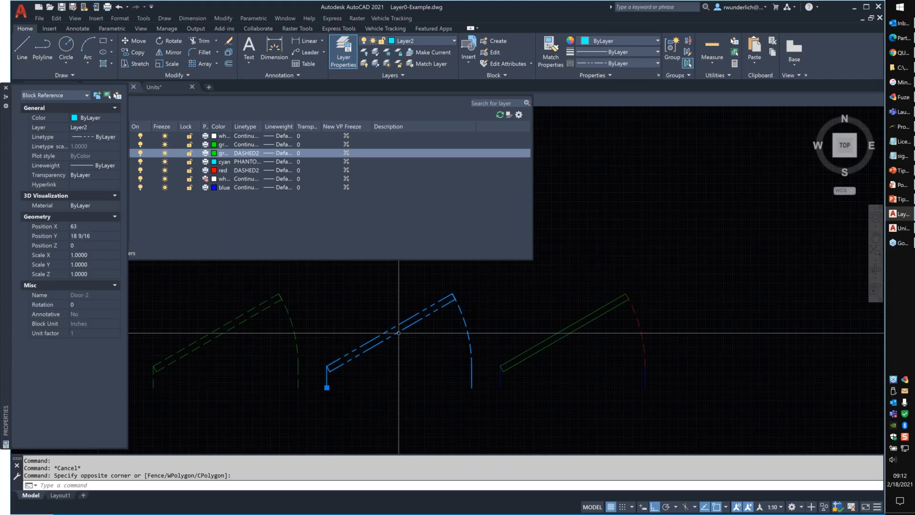
left_click(247, 162)
left_click(382, 307)
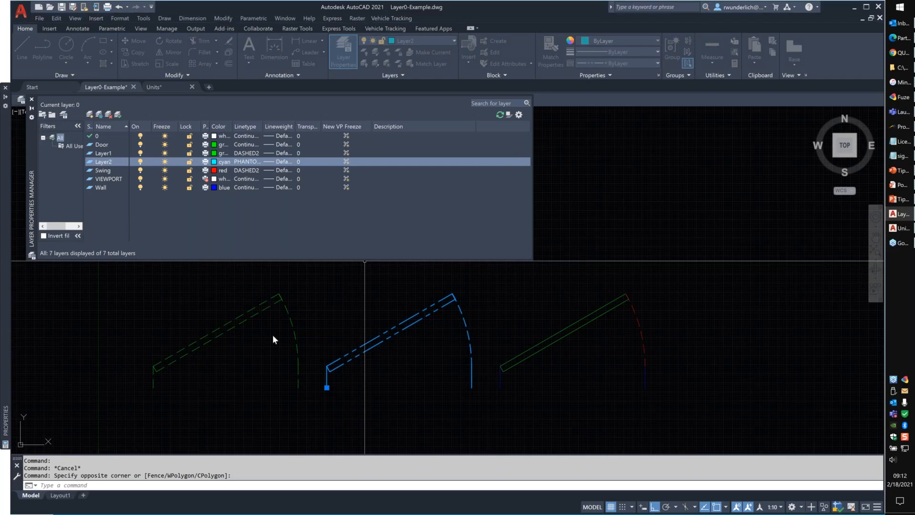
Set the color of Layer2 to magenta and clear the door block selection.
left_click(221, 163)
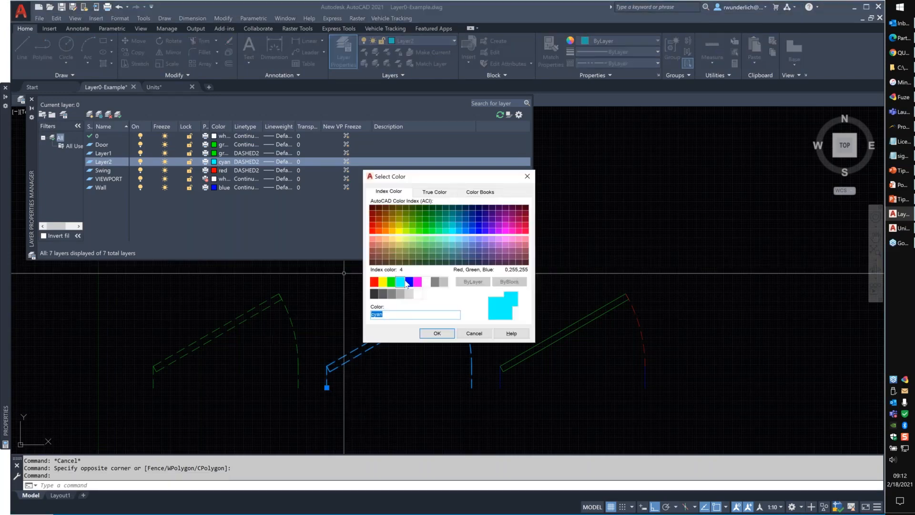
double_click(406, 281)
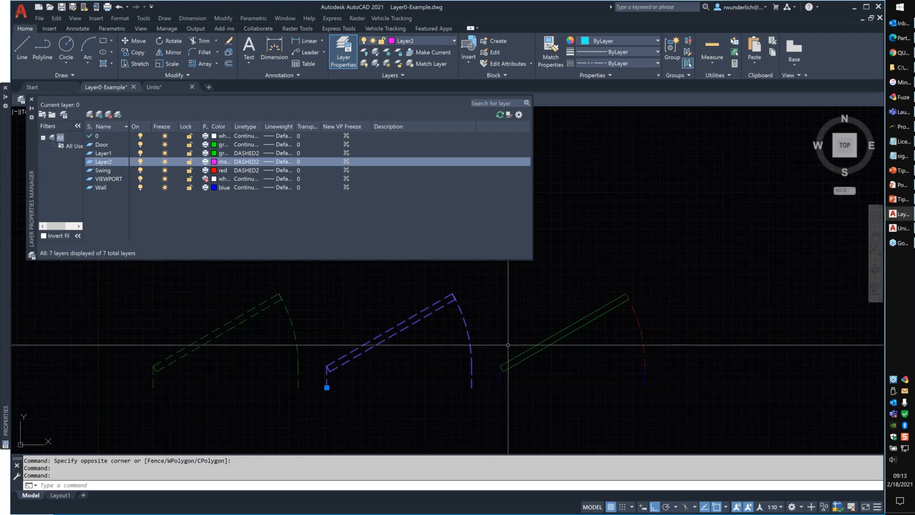
key("Escape")
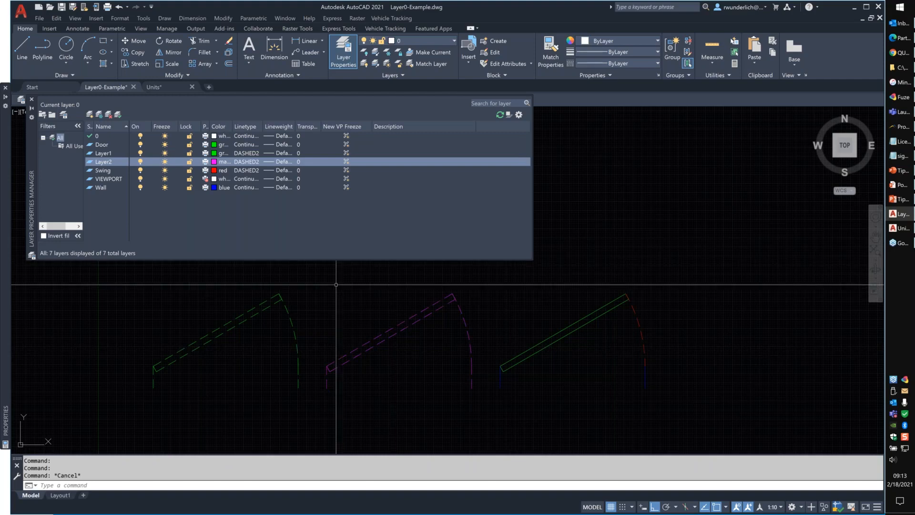
Toggle the Wall, Swing and Door layers off and back on one at a time to test the rightmost door block.
left_click(554, 343)
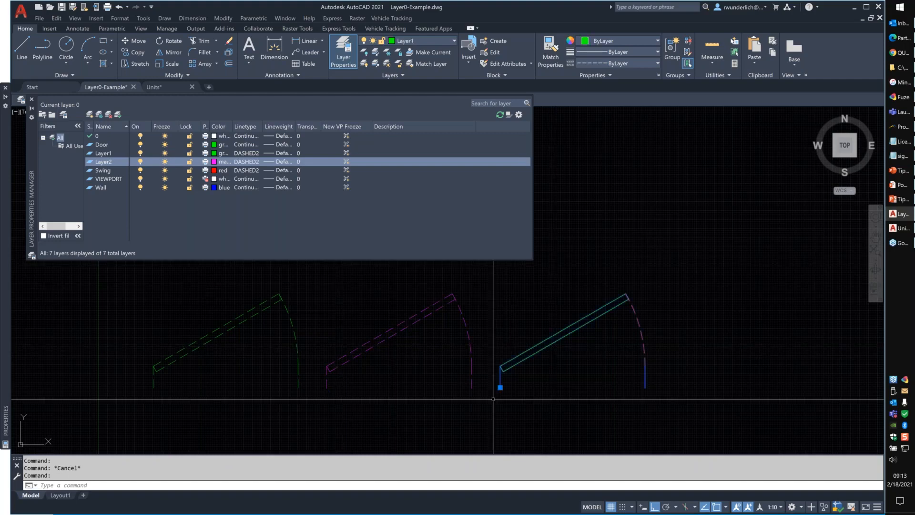
left_click(140, 188)
left_click(140, 187)
left_click(140, 170)
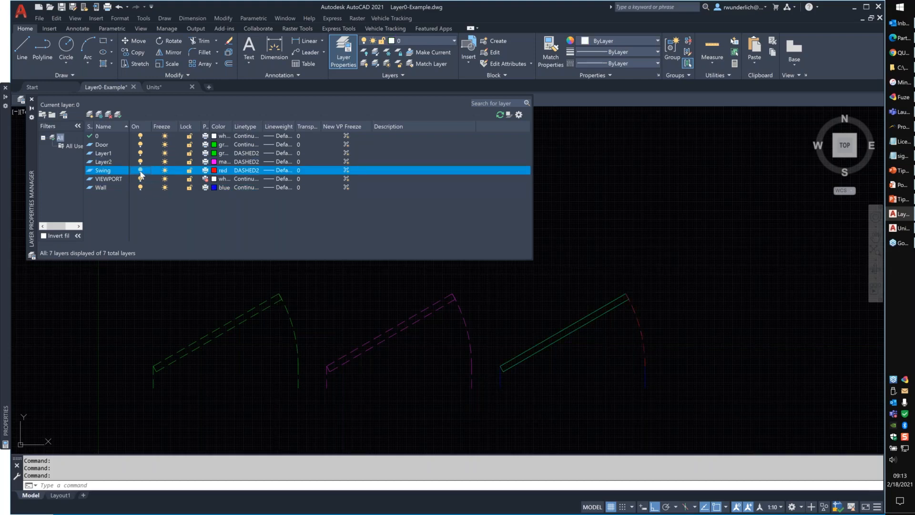
left_click(140, 172)
left_click(141, 146)
left_click(141, 146)
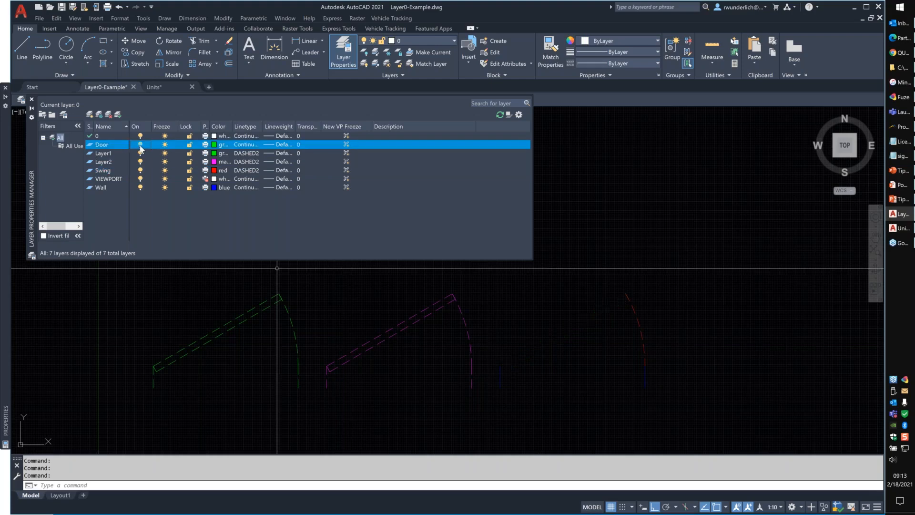
left_click(141, 146)
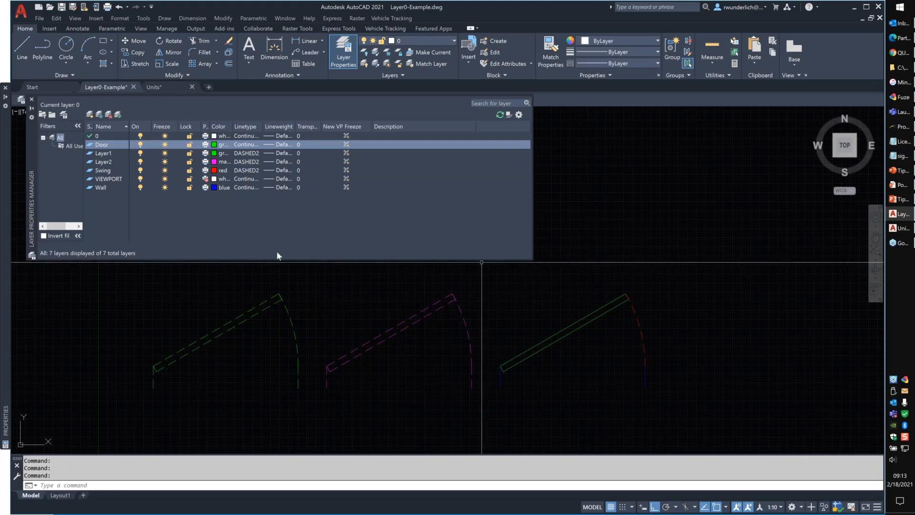
Check the properties of the rightmost door block and close the Layer Properties Manager.
left_click(578, 333)
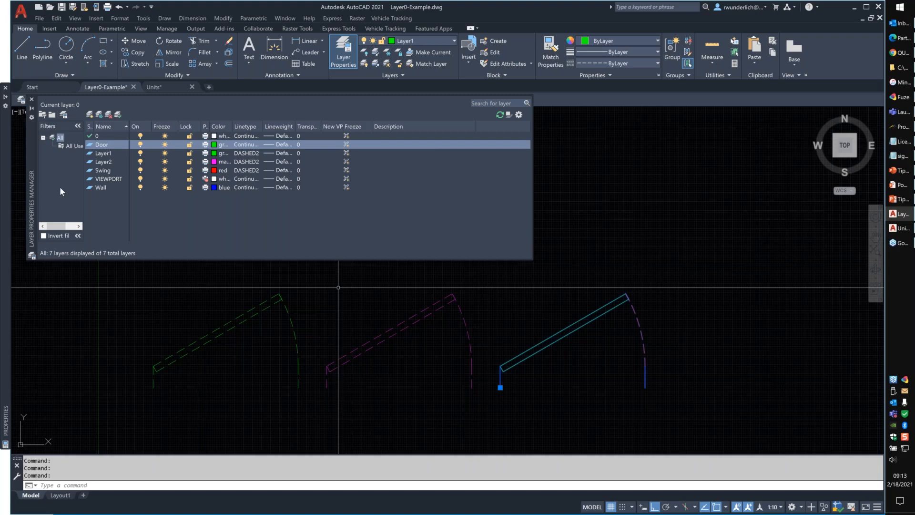
key("ctrl+1")
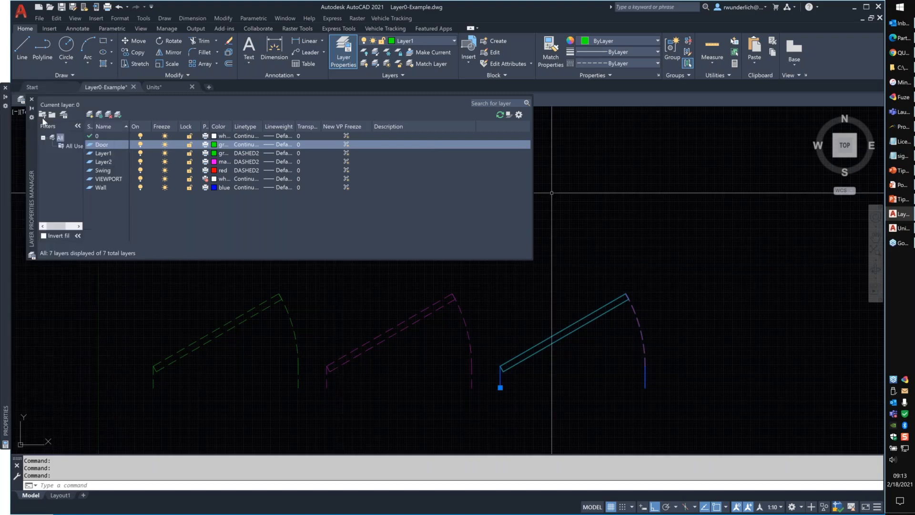
left_click(32, 99)
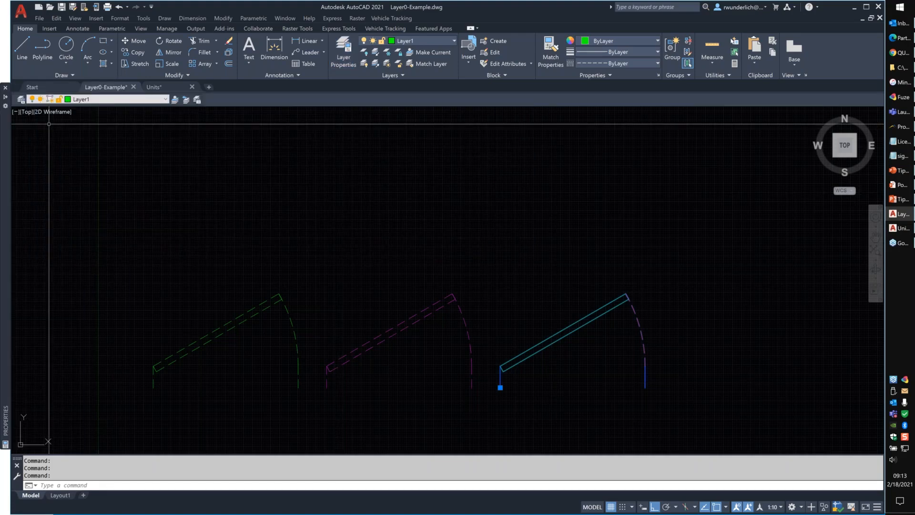
Freeze Layer1 to test its effect on the door blocks and thaw it again.
left_click(157, 99)
left_click(41, 123)
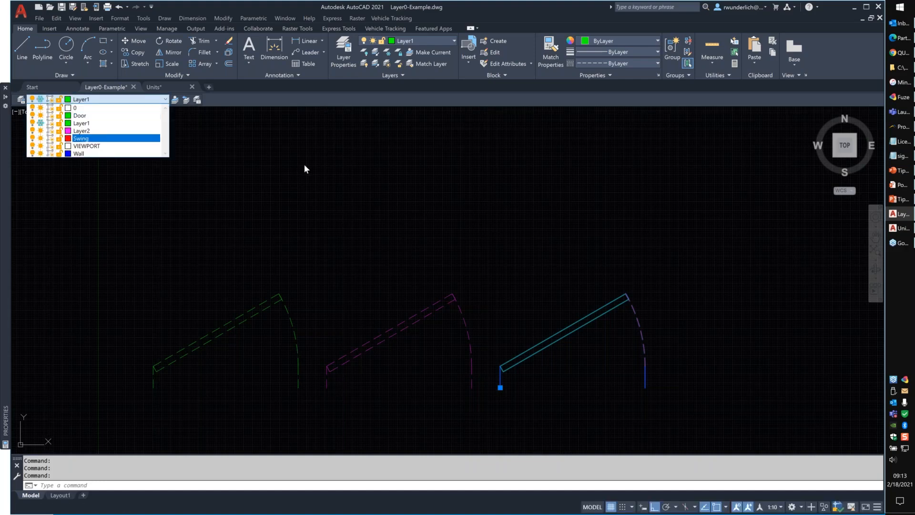
left_click(305, 165)
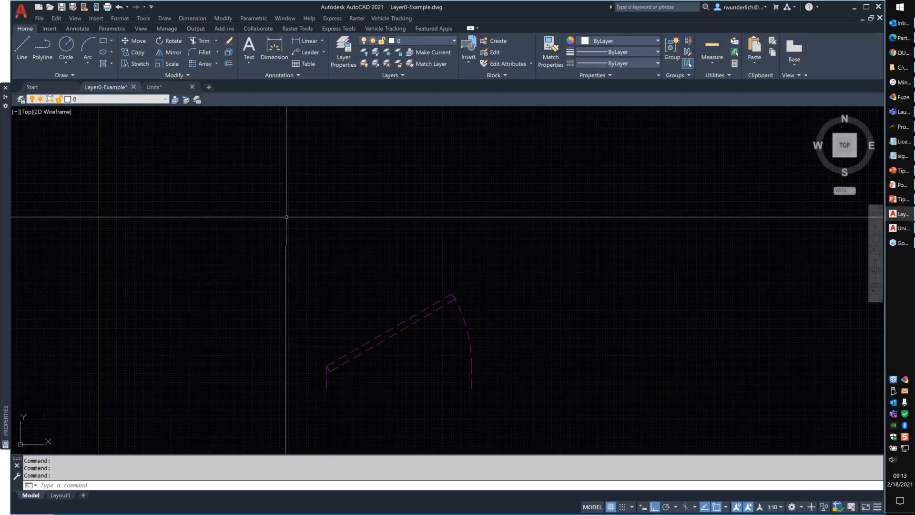
left_click(71, 99)
left_click(67, 121)
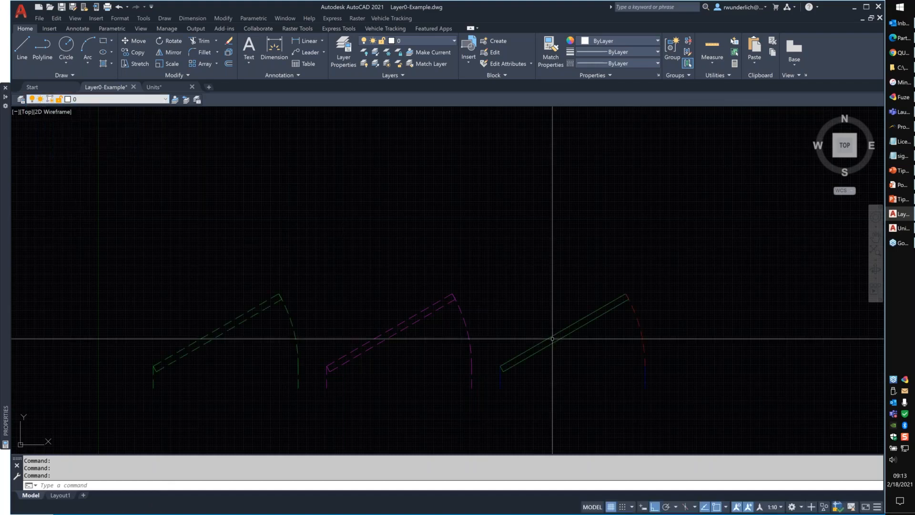
Turn Layer1 off to compare the effect with freezing, and turn it back on.
left_click(72, 99)
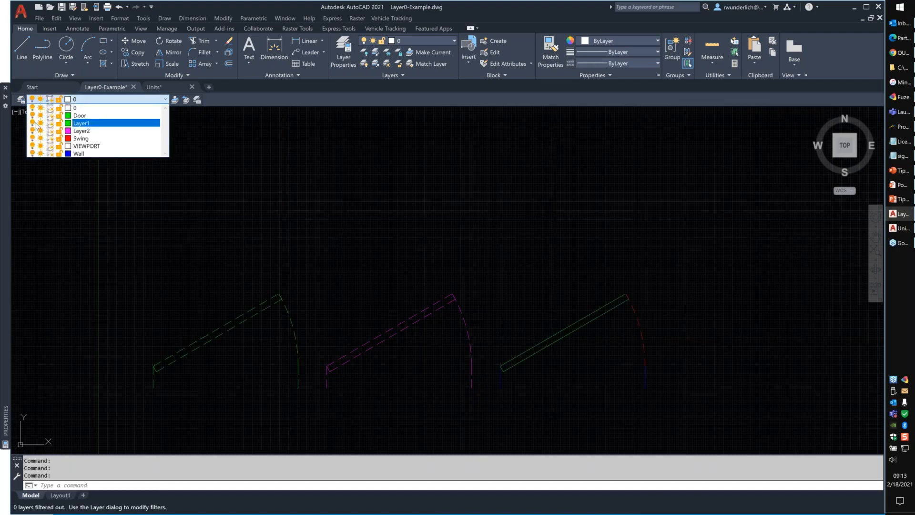
left_click(34, 123)
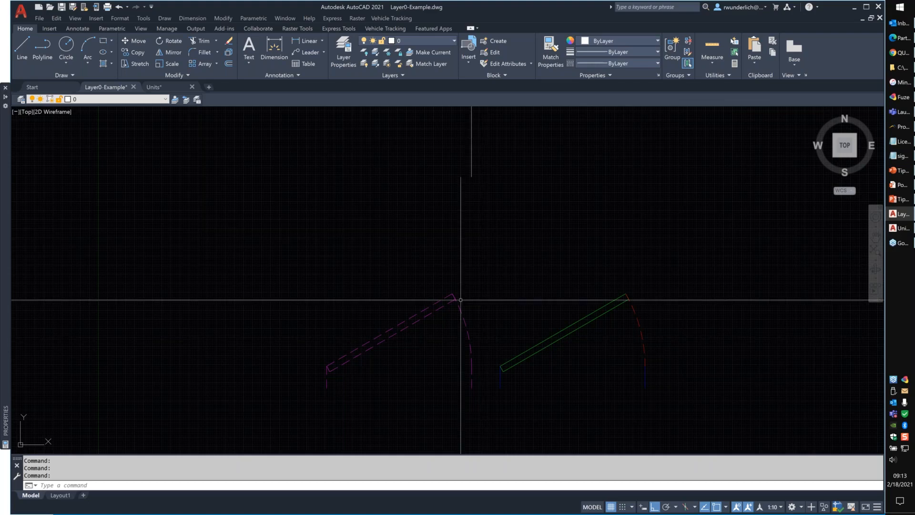
left_click(95, 99)
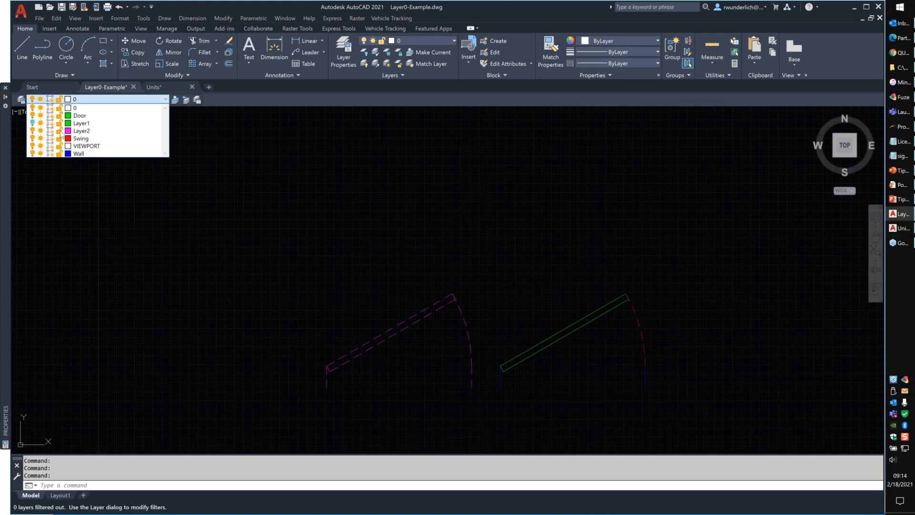
left_click(308, 186)
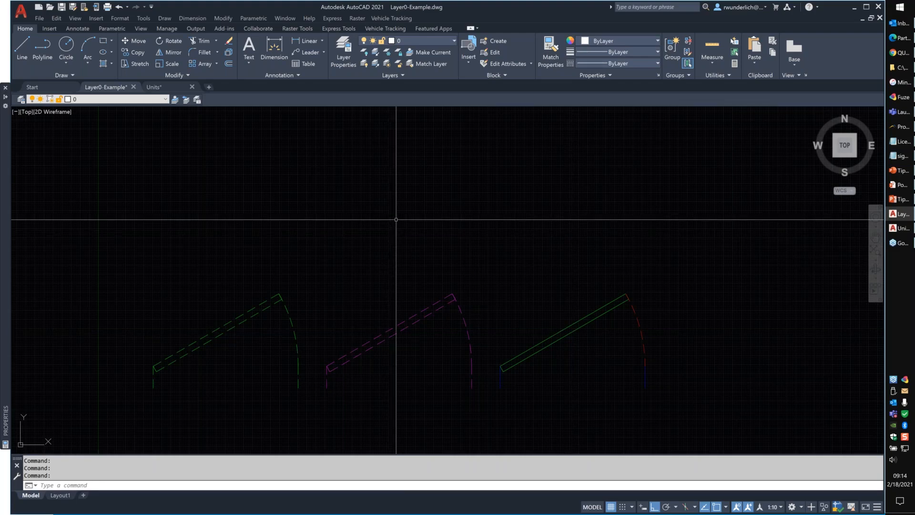
Draw a rectangle on layer 0 in the empty area above the middle door block and check it by selecting it.
key("Escape")
key("Escape")
type("rec")
key("Return")
left_click(368, 187)
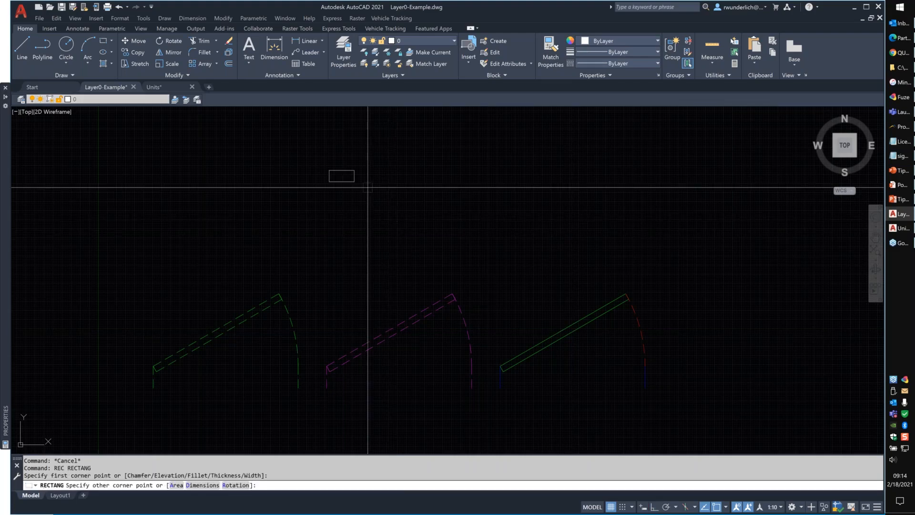
left_click(508, 266)
key("Escape")
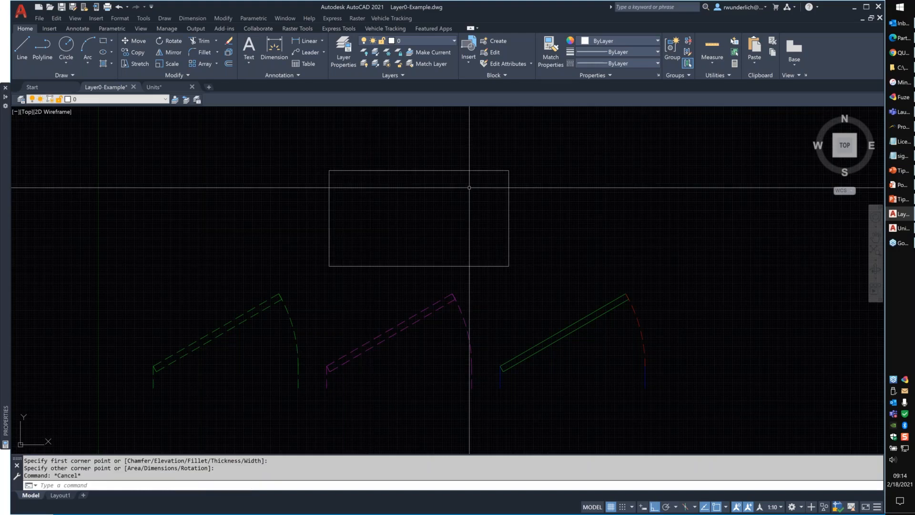
left_click(381, 170)
left_click(350, 202)
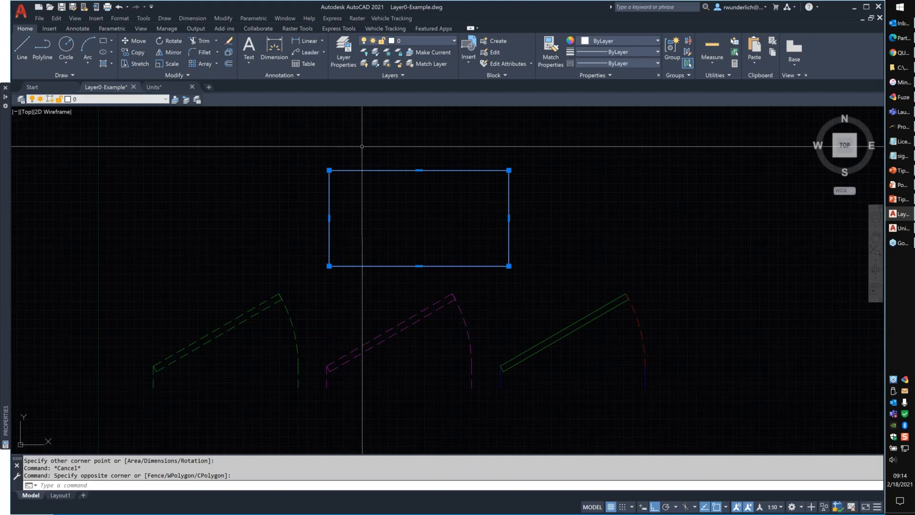
key("Escape")
Add a horizontal linear dimension above the rectangle's top edge and check the list of available layers.
type("dimli")
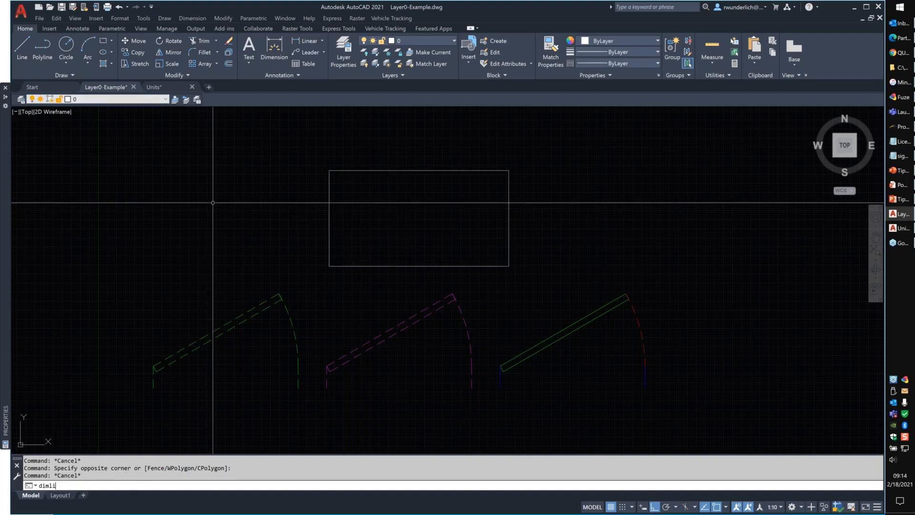
type("n")
key("Return")
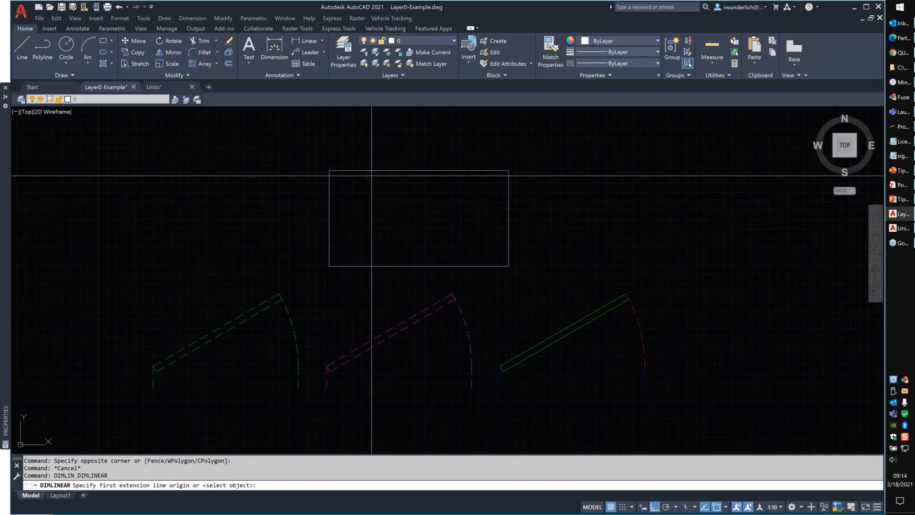
left_click(508, 170)
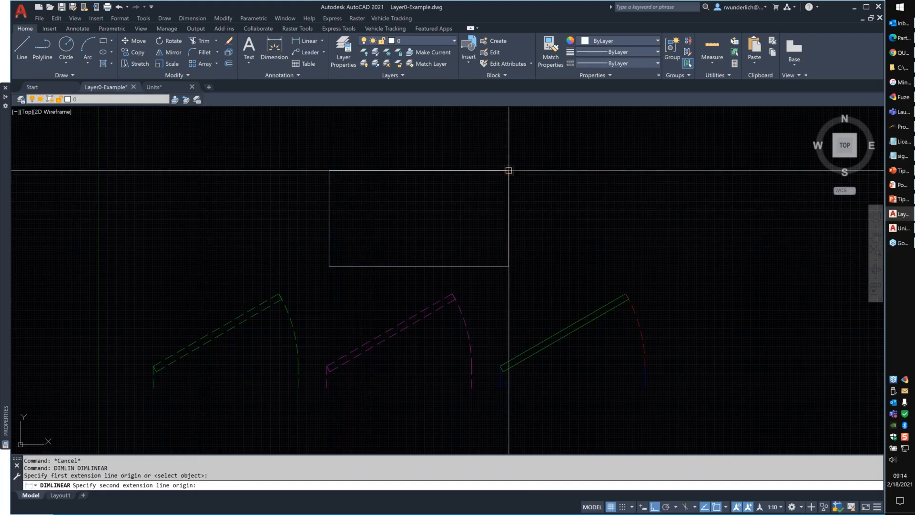
mouse_move(501, 192)
middle_mouse_down()
mouse_move(435, 195)
mouse_move(370, 255)
middle_mouse_up()
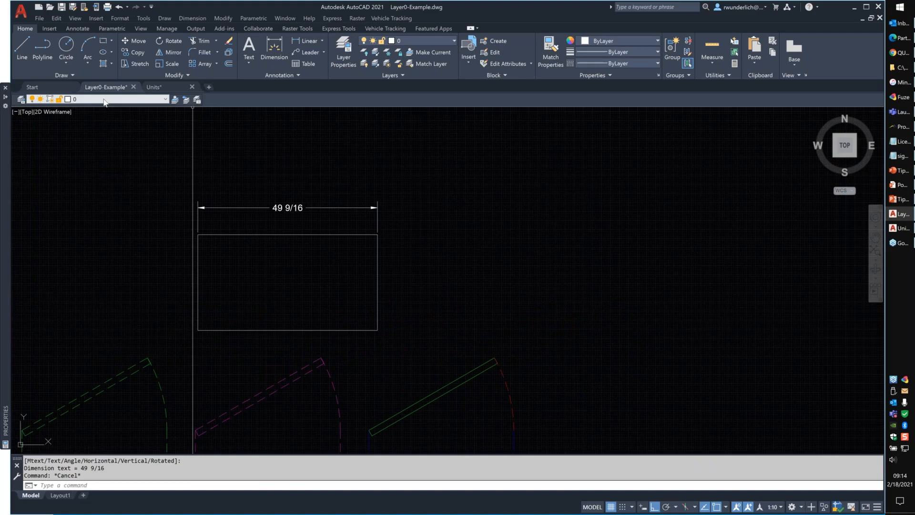
left_click(104, 99)
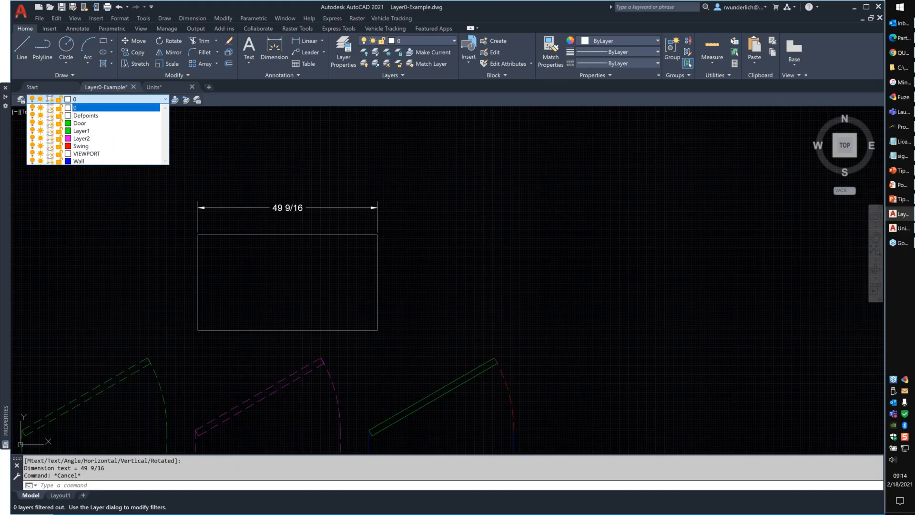
left_click(296, 162)
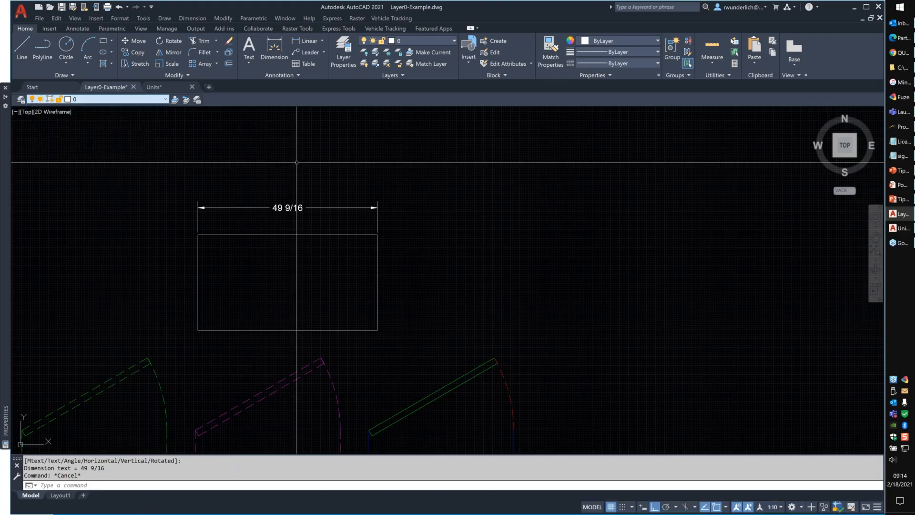
key("Escape")
Open the leftmost door block, Door-1, in the block editor.
middle_click_drag(33, 342, 178, 247)
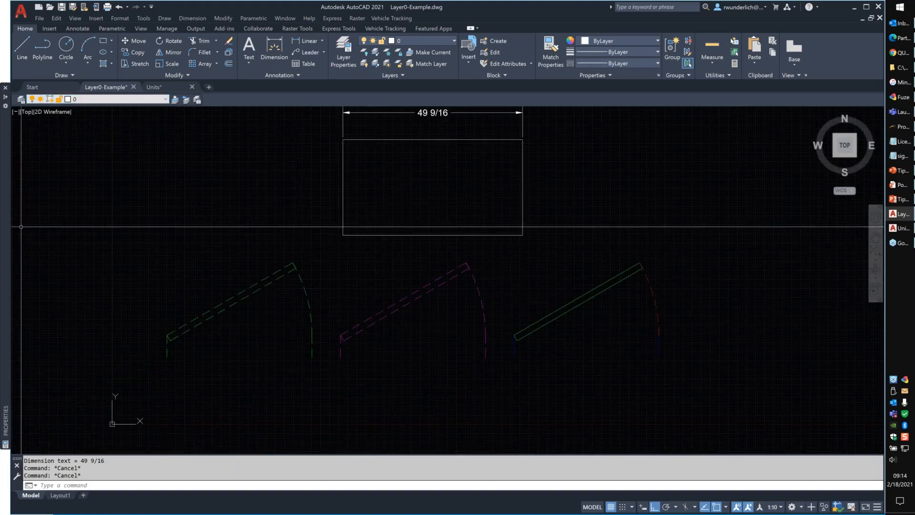
left_click(227, 301)
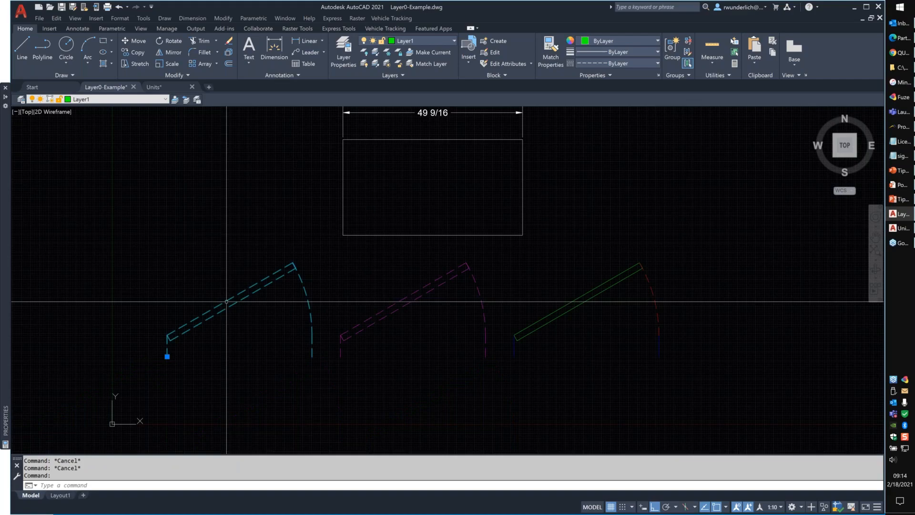
type("be")
key("Return")
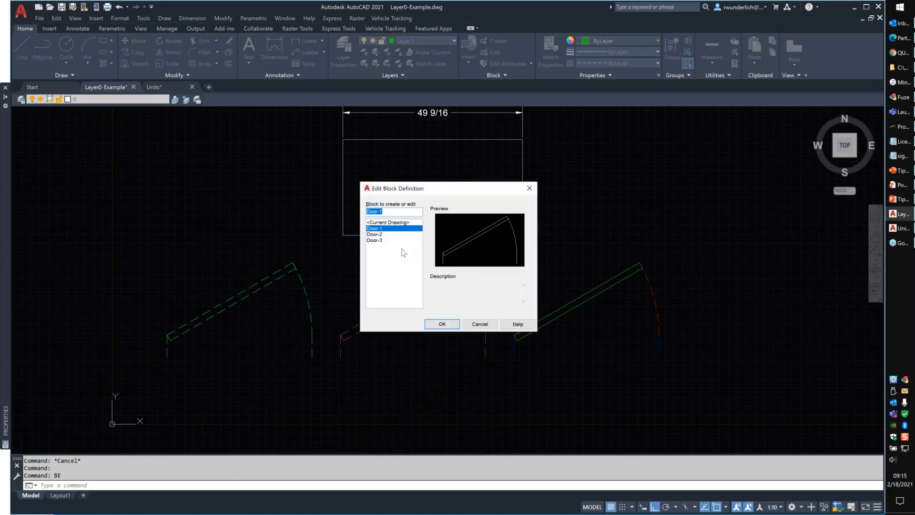
key("Return")
left_click(597, 192)
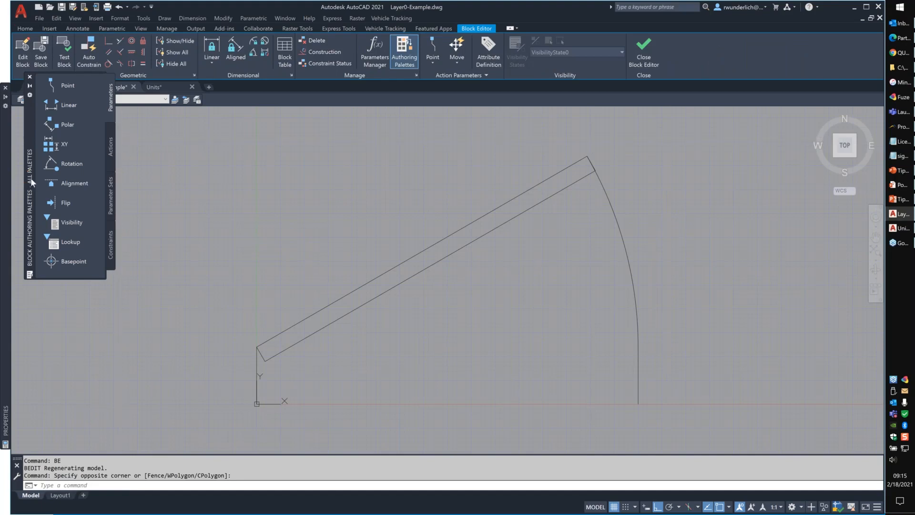
Unlock the location of all toolbars and windows and move the Block Authoring Palettes down, clear of the layer controls.
right_click(28, 113)
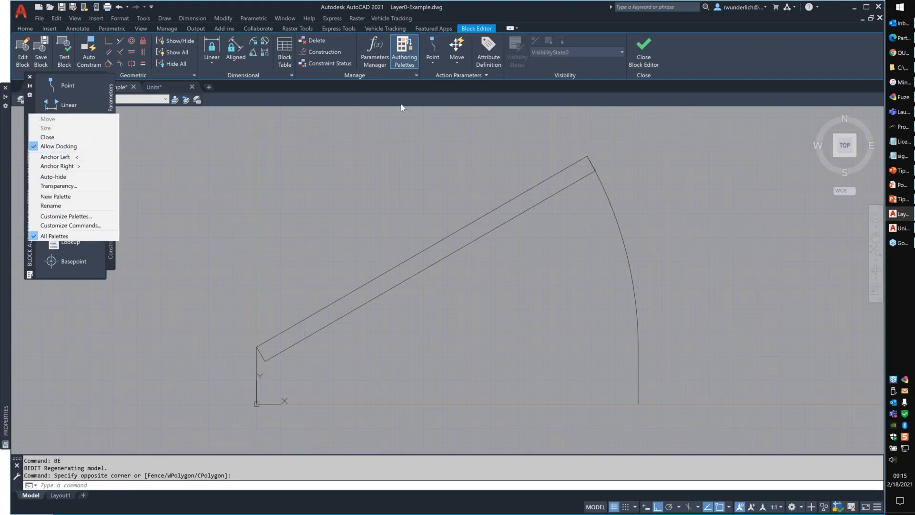
right_click(480, 102)
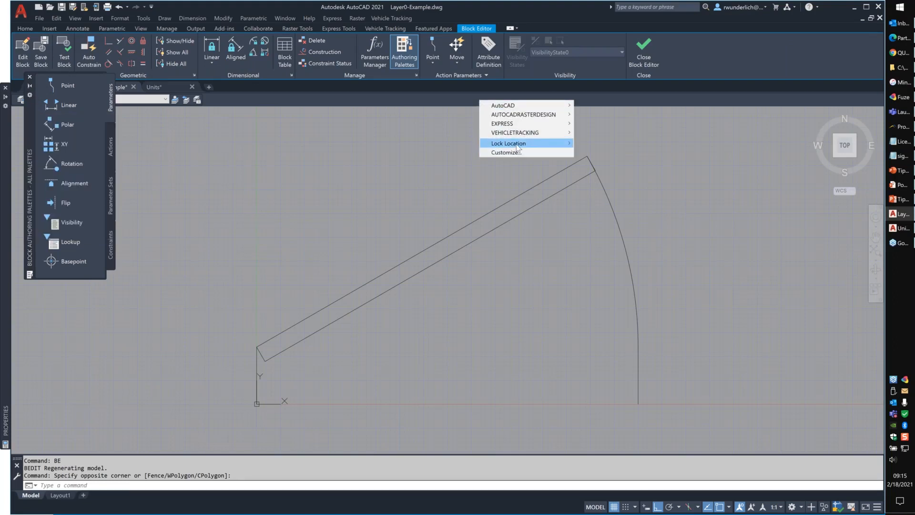
mouse_move(514, 147)
mouse_move(603, 182)
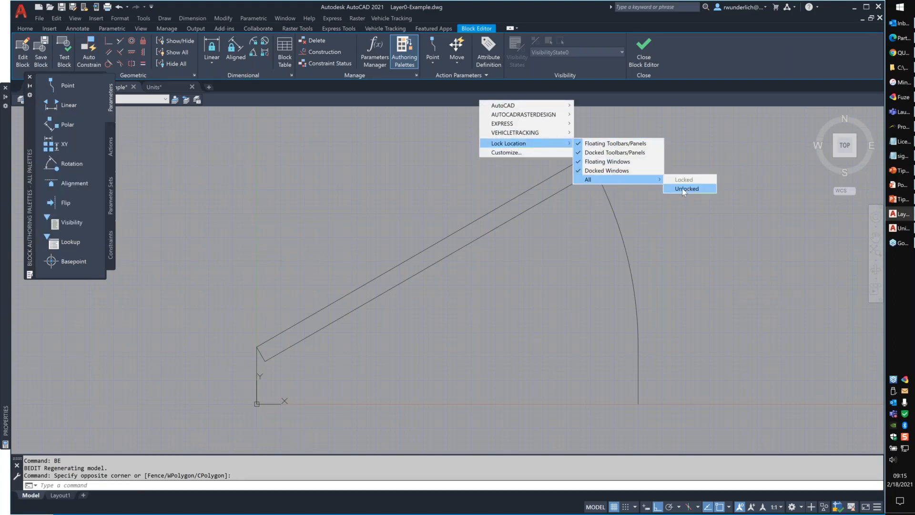
left_click(684, 189)
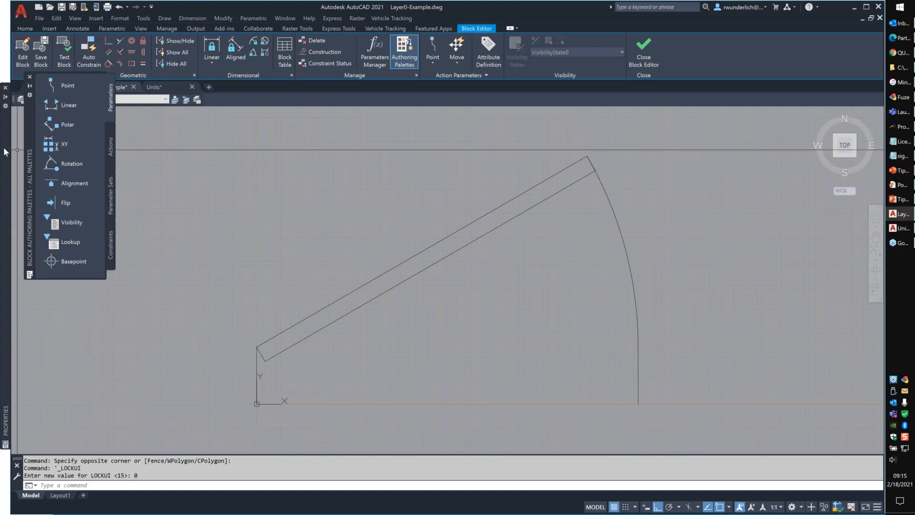
left_click_drag(29, 140, 35, 236)
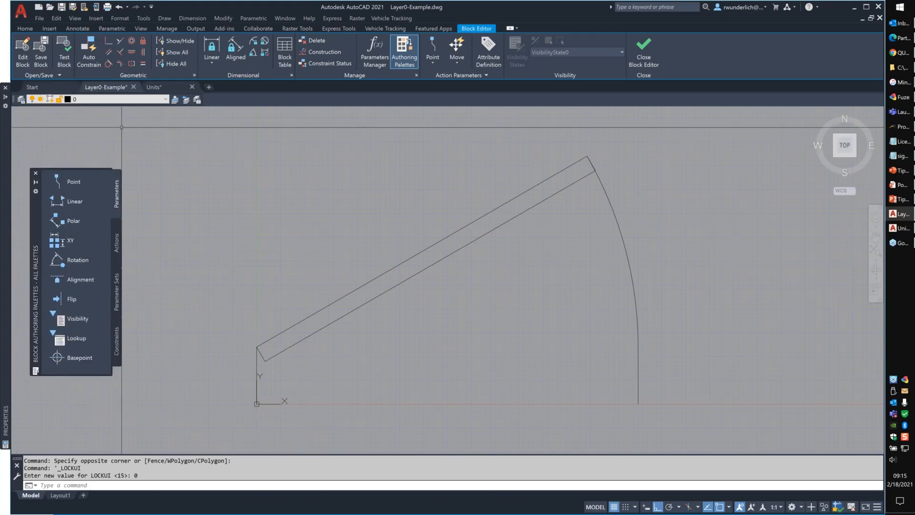
Set the linetype of all the door block's geometry to DASHED2 and close the block editor, saving the changes to Door-1.
left_click(702, 174)
scroll(688, 176, "down", 2)
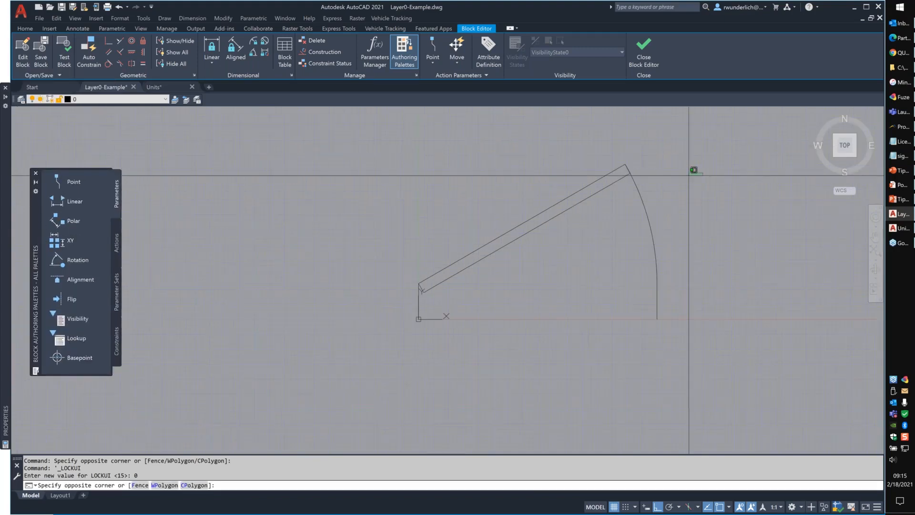
left_click(689, 176)
left_click(708, 141)
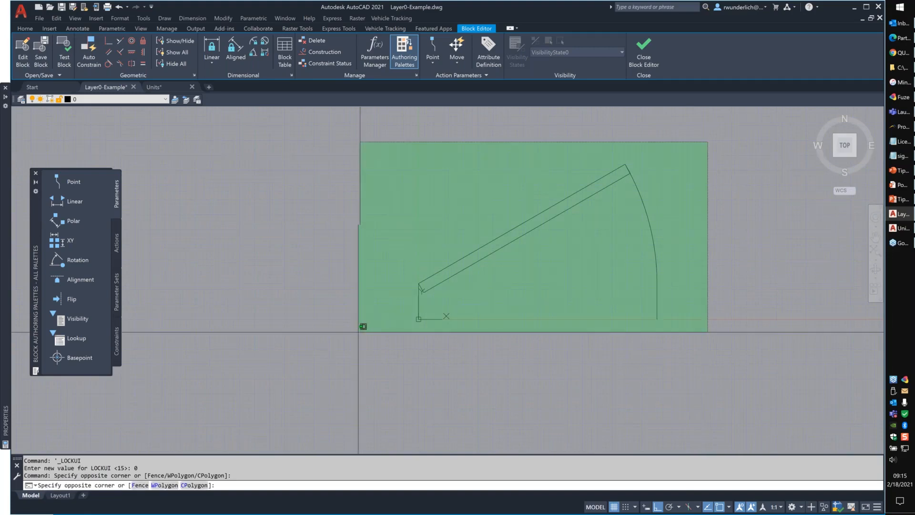
left_click(360, 332)
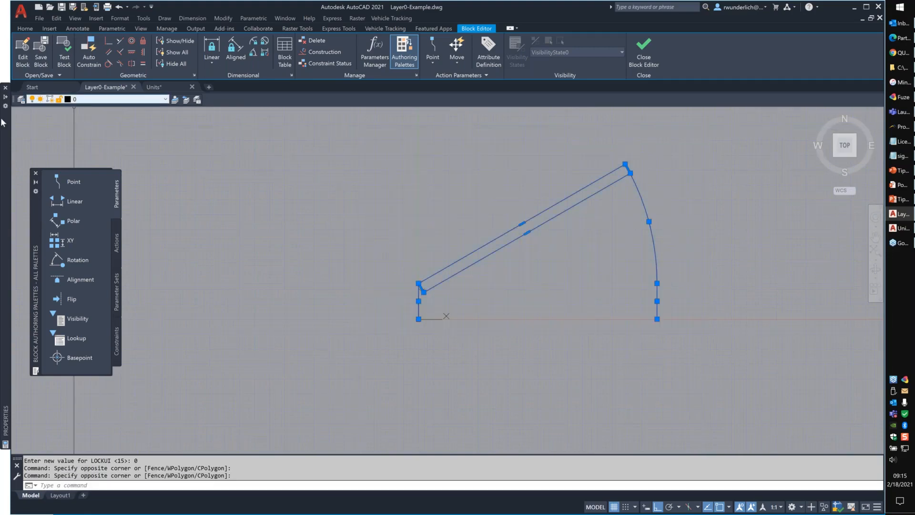
mouse_move(5, 131)
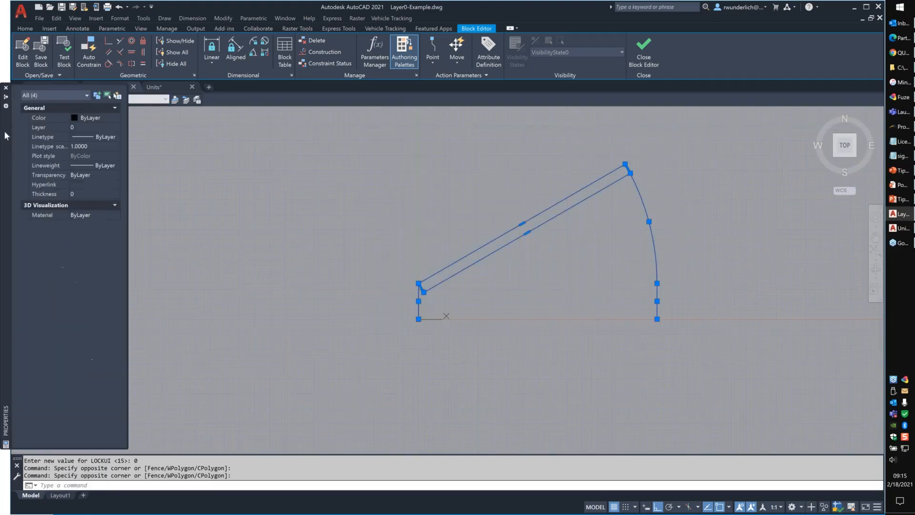
left_click(108, 135)
left_click(108, 135)
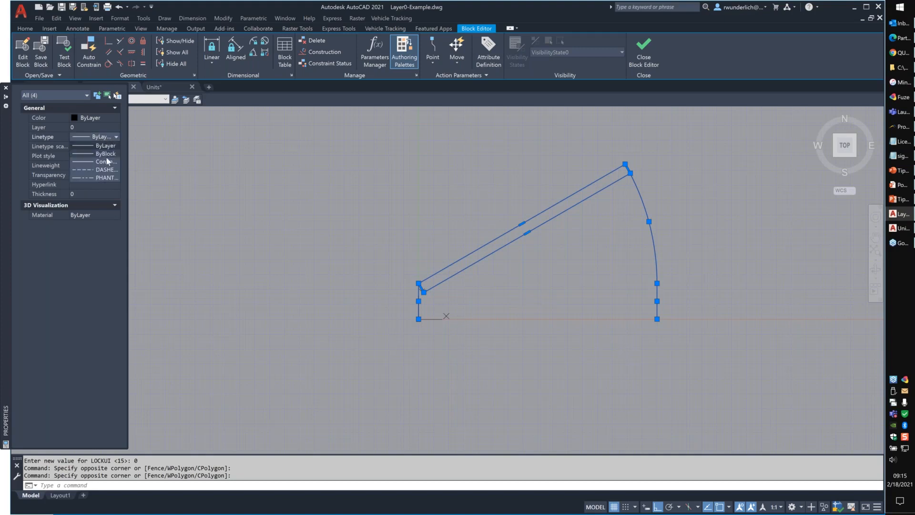
left_click(108, 169)
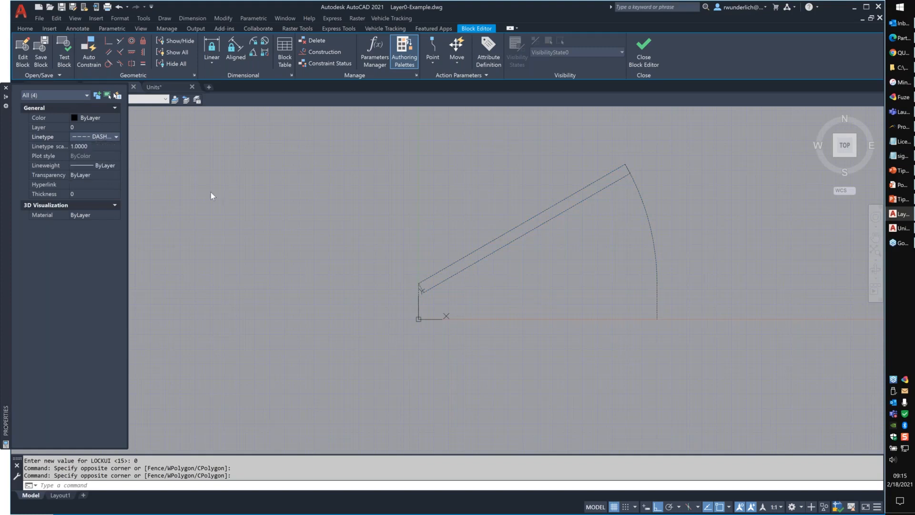
key("ctrl+1")
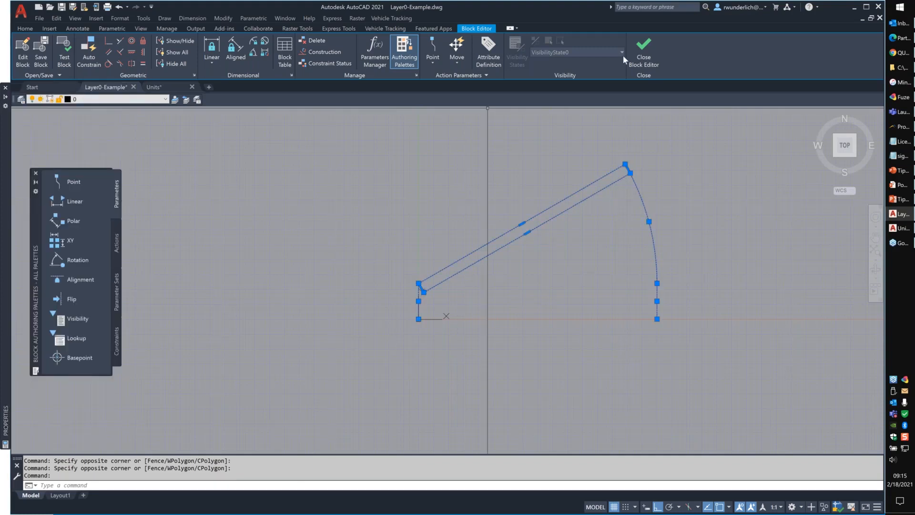
left_click(642, 50)
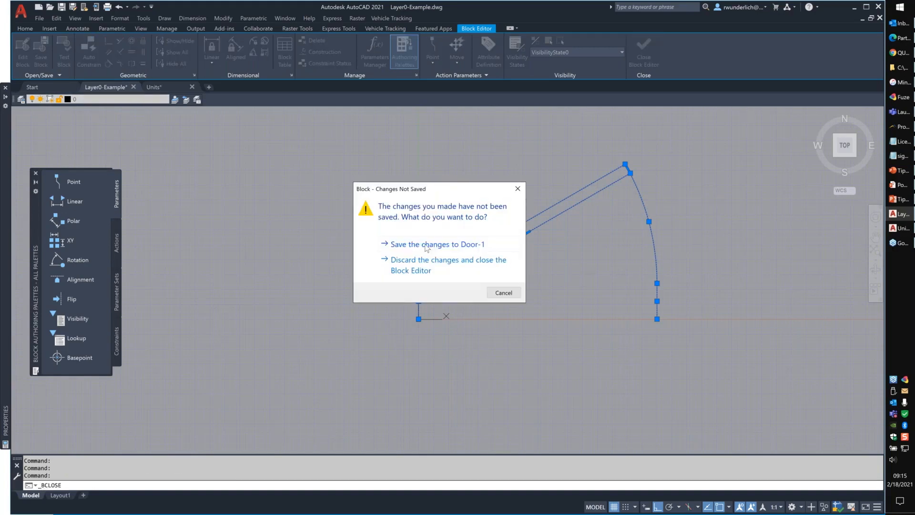
left_click(425, 245)
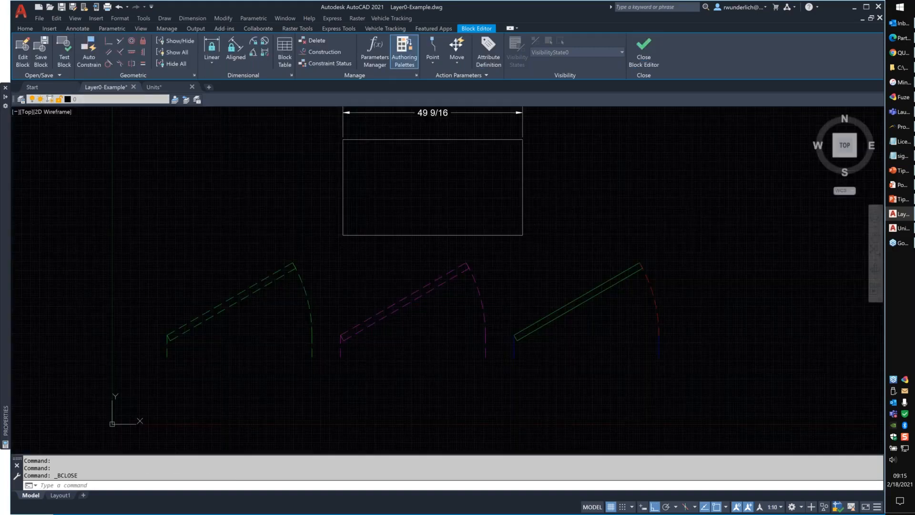
Set the linetype of Layer1 to Continuous in the Layer Properties Manager.
left_click(21, 100)
left_click(243, 161)
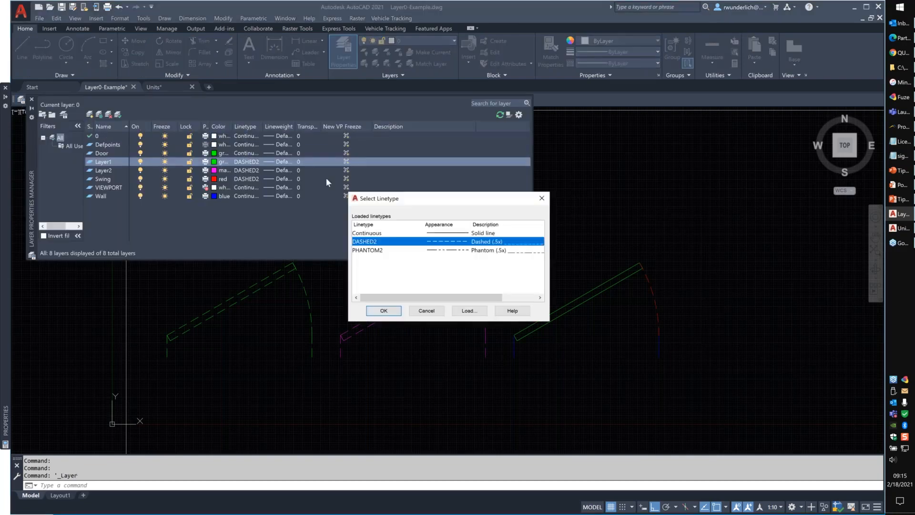
left_click(384, 313)
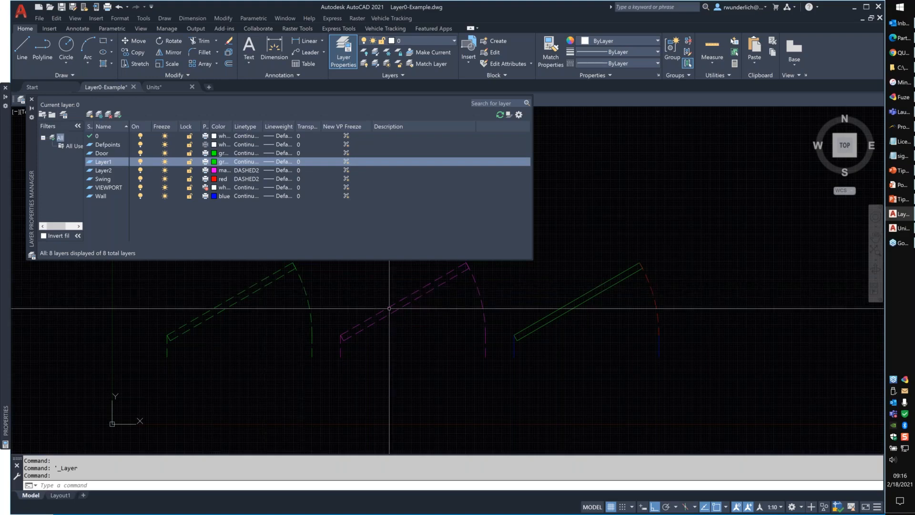
Open the rightmost door block in the block editor and check which layer its door panel is on.
left_click(626, 275)
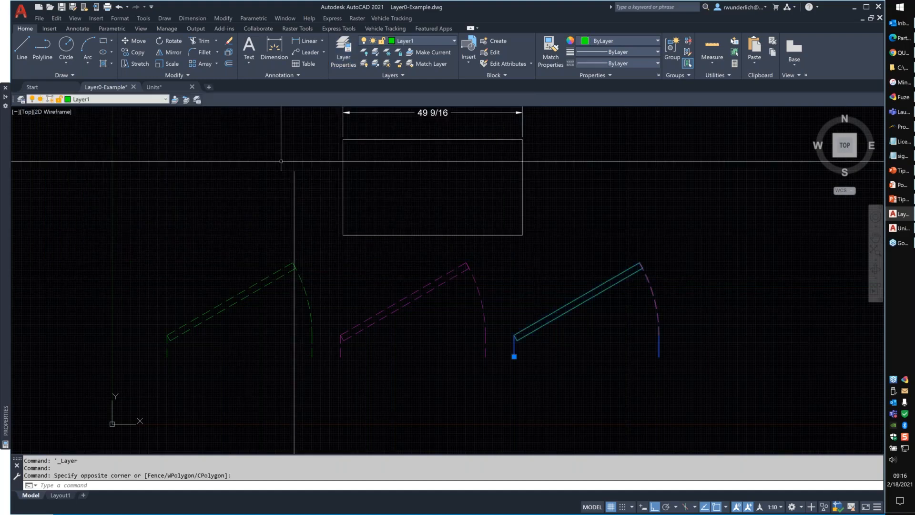
type("be")
key("Return")
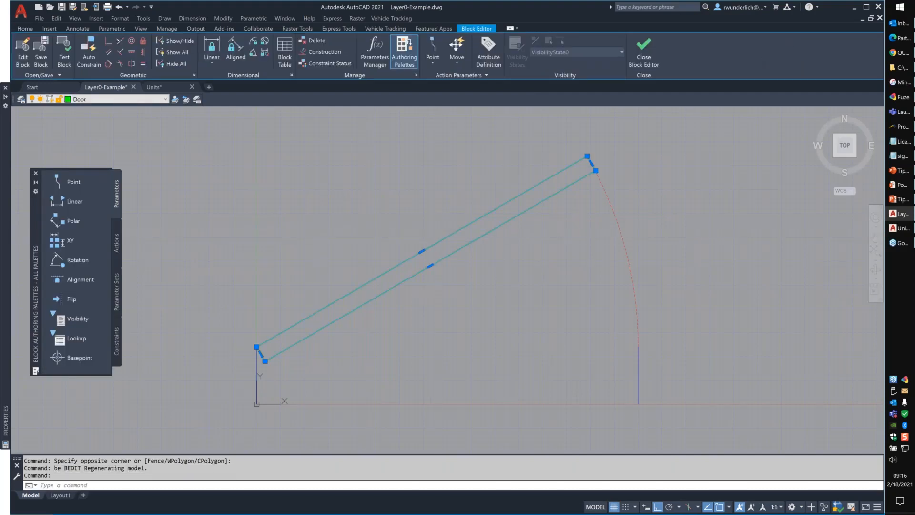
key("Escape")
Check the layers of the block's two wall lines and its swing arc, and close the block editor.
left_click(256, 369)
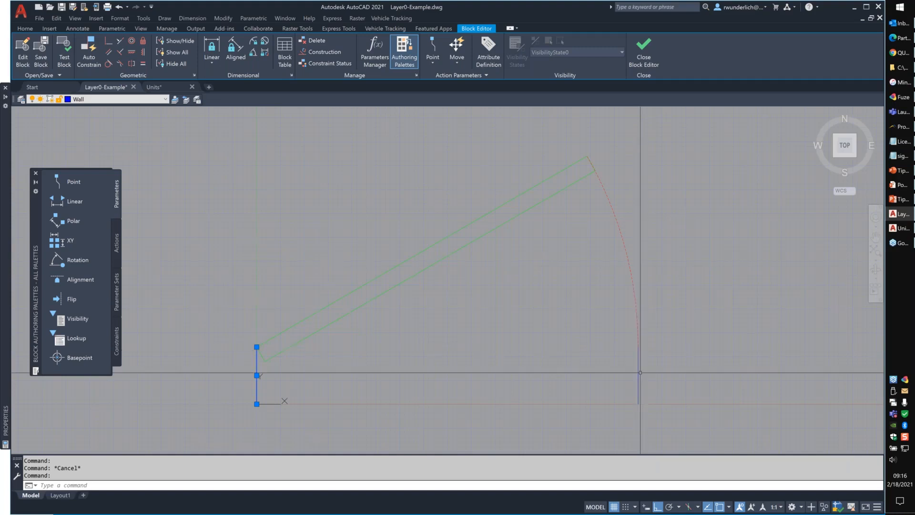
left_click(639, 372)
key("Escape")
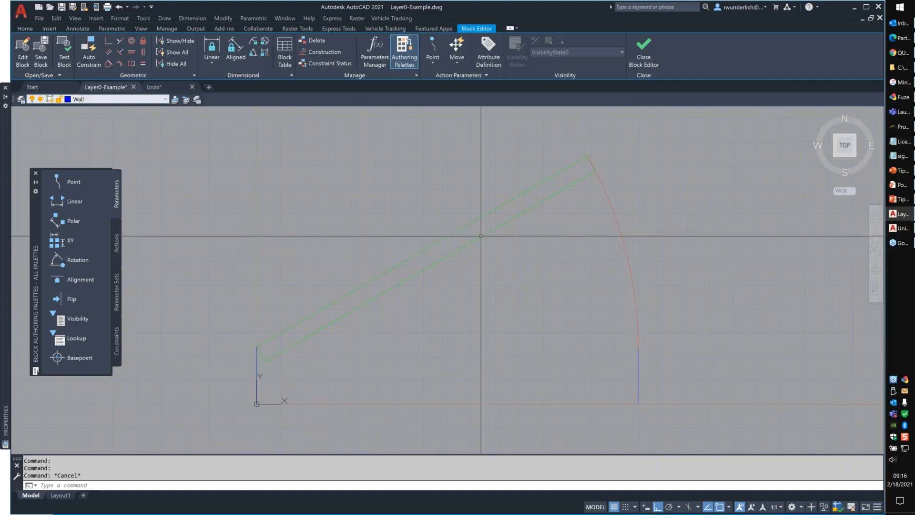
left_click(600, 216)
left_click(638, 197)
left_click(638, 197)
left_click(589, 216)
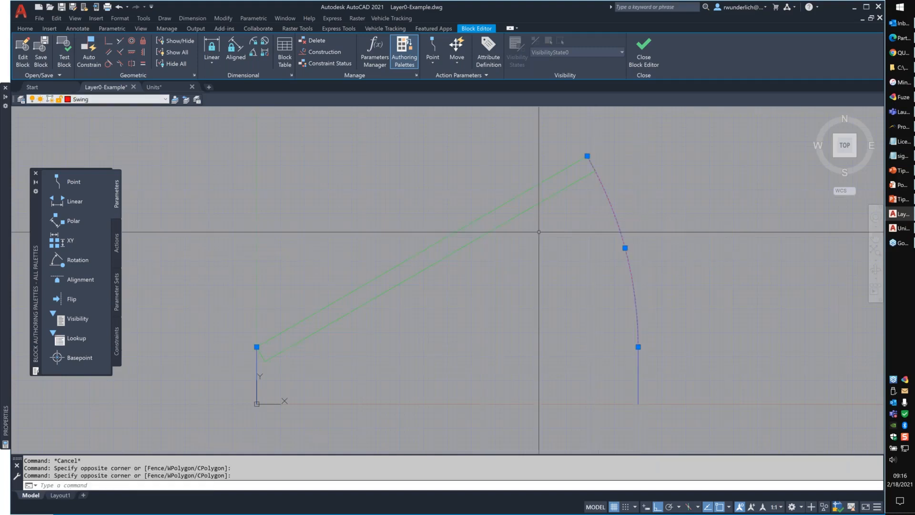
key("Escape")
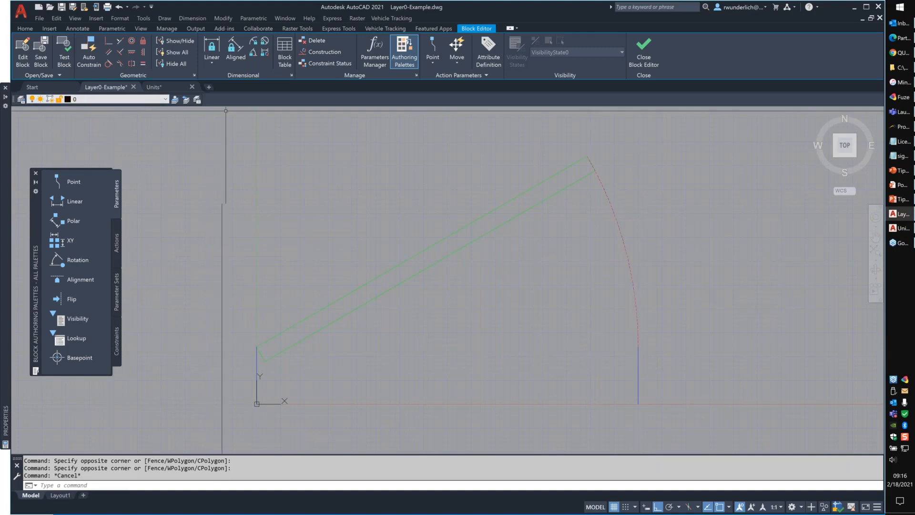
left_click(646, 63)
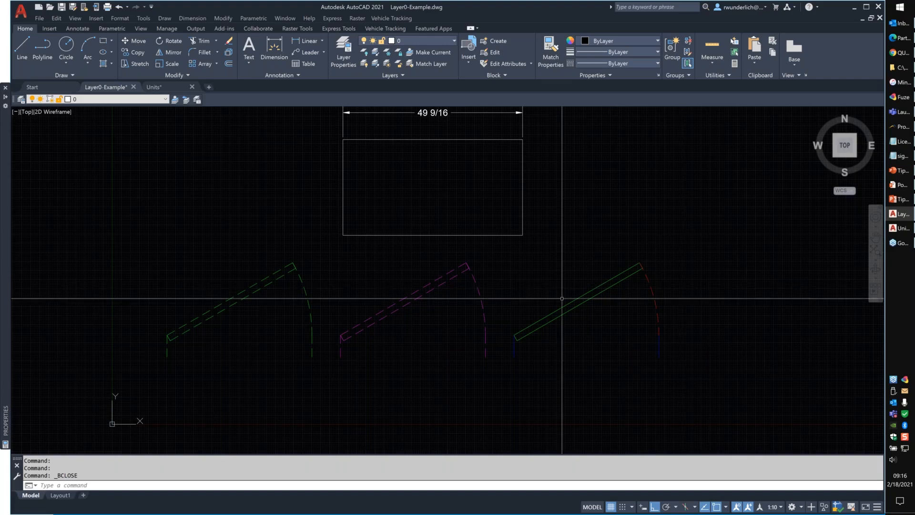
middle_click_drag(635, 255, 590, 283)
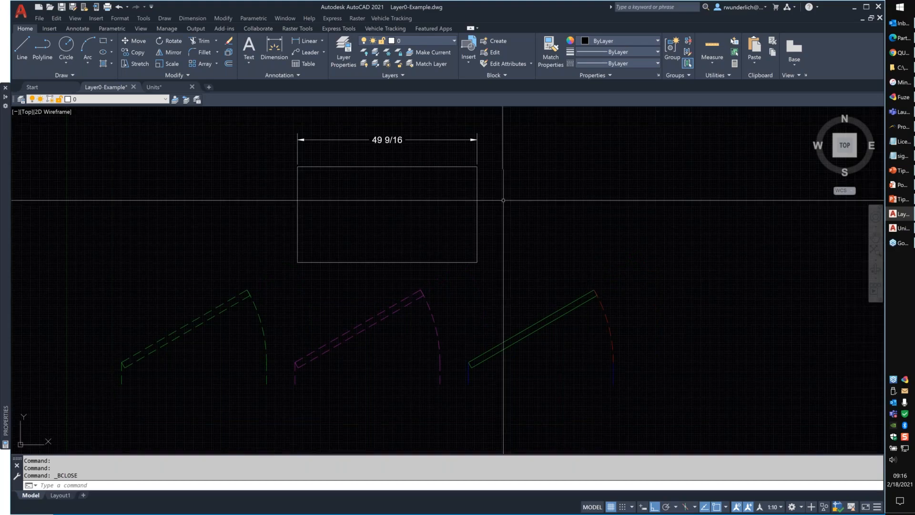
middle_click_drag(503, 200, 458, 232)
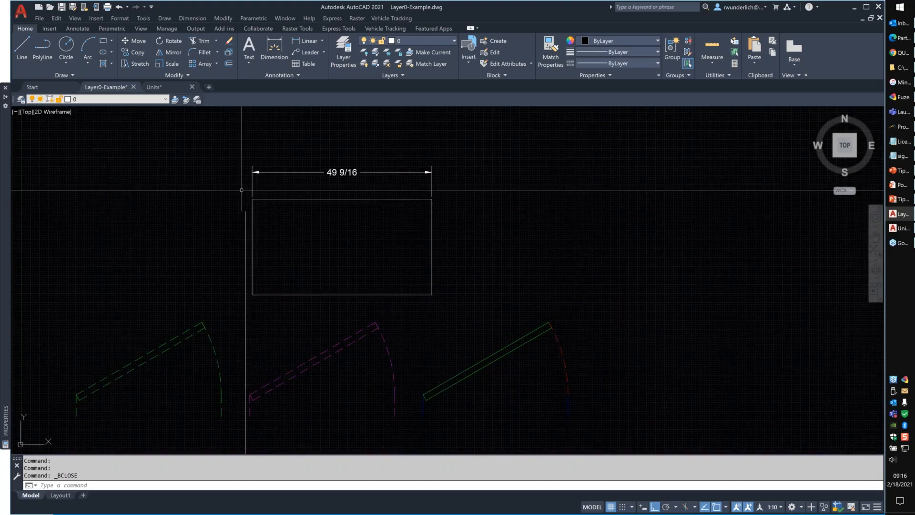
Make Defpoints the current layer and draw a horizontal line with a rectangle below it, beside the dimensioned rectangle.
left_click(115, 99)
left_click(85, 115)
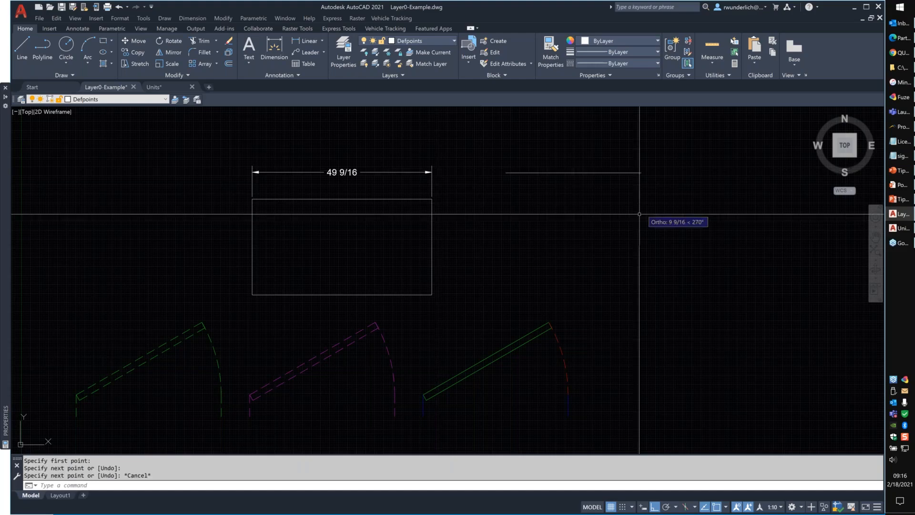
type("rec")
key("Return")
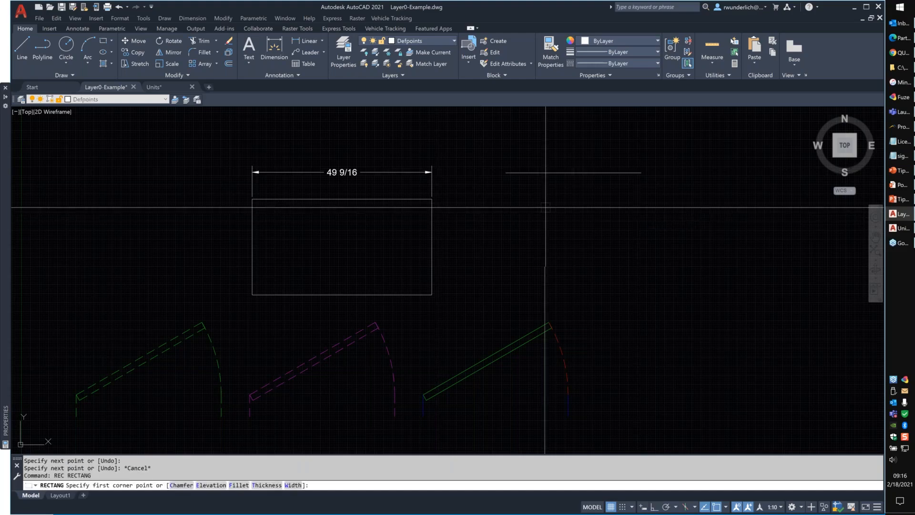
left_click(504, 193)
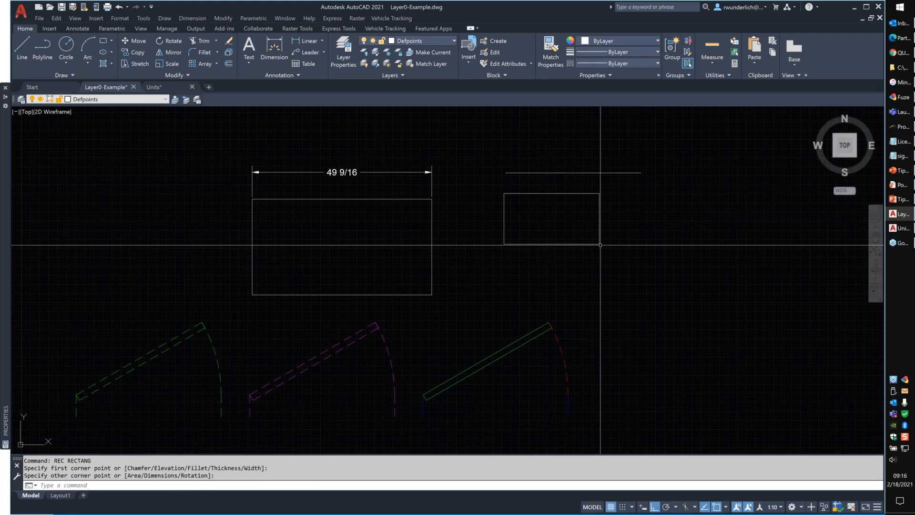
left_click(600, 245)
Make Layer1 the current layer and turn off layer 0.
left_click(108, 99)
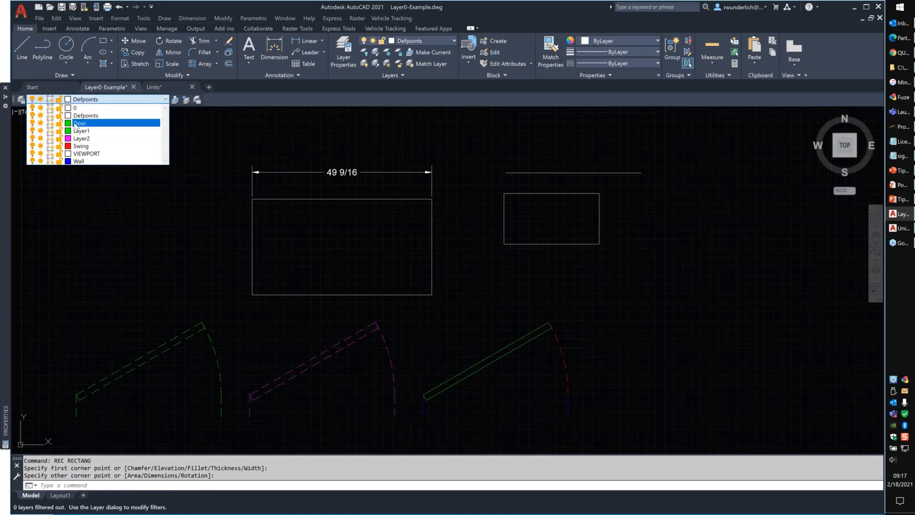
left_click(77, 123)
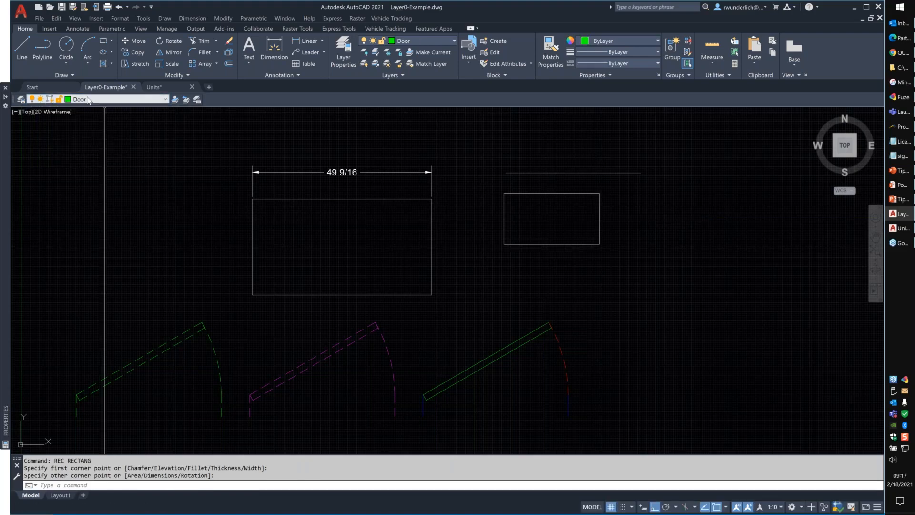
key("Escape")
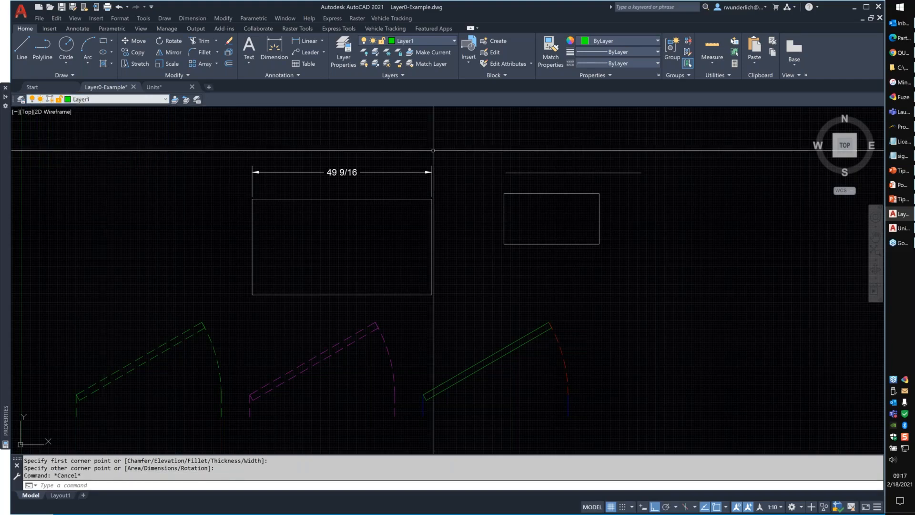
left_click(86, 99)
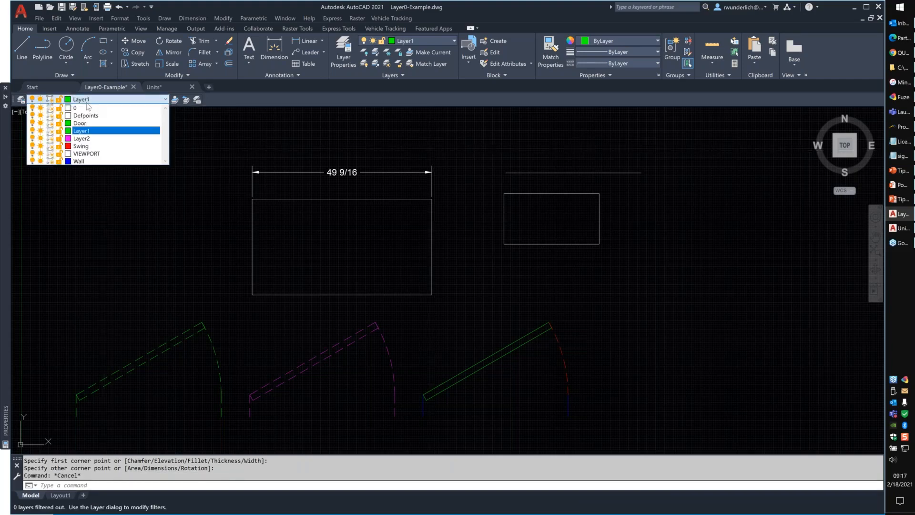
left_click(85, 107)
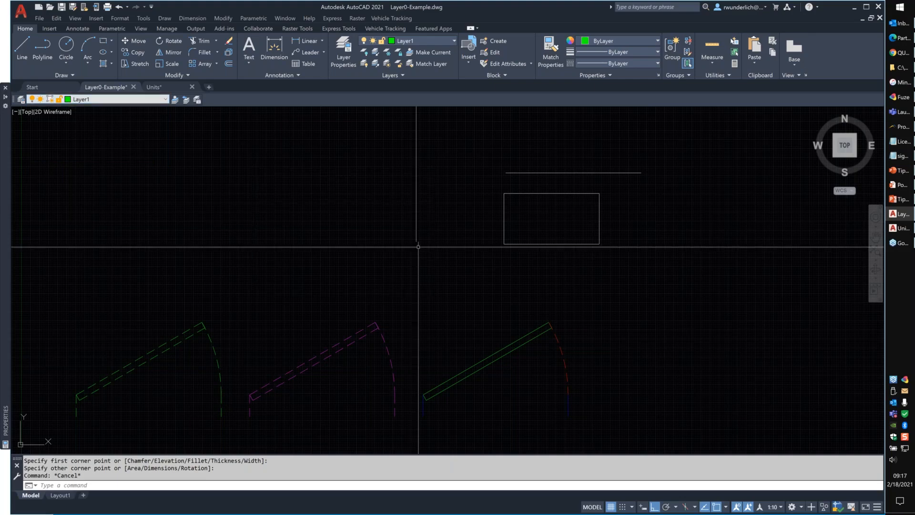
Try to select the line and small rectangle on the Defpoints layer using window and crossing selections.
left_click(673, 155)
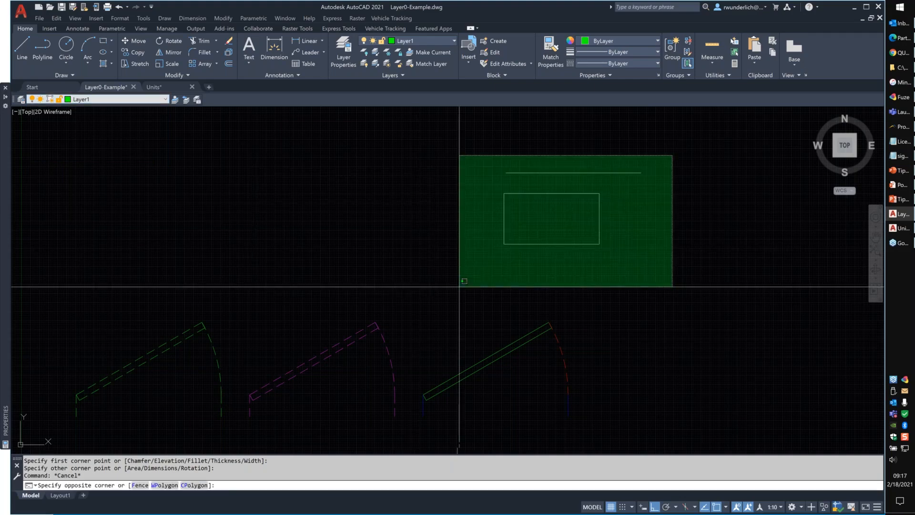
left_click(460, 287)
left_click(639, 167)
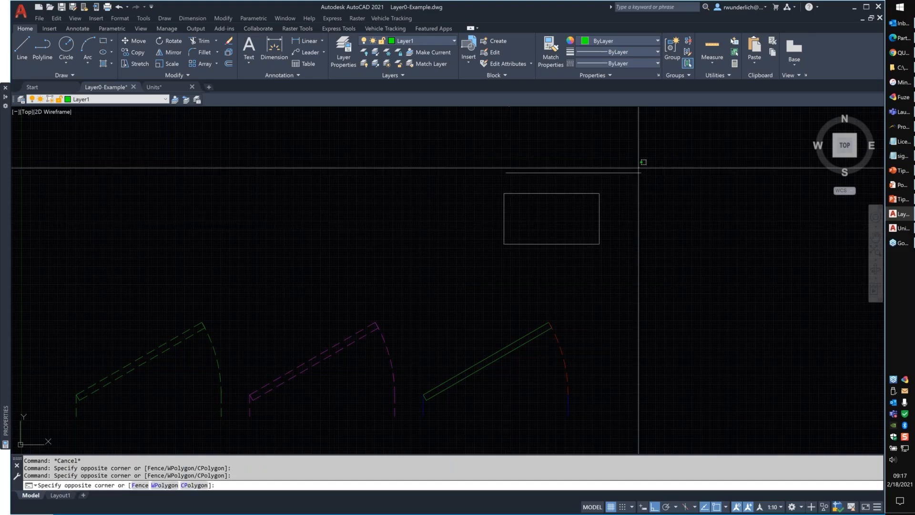
left_click(593, 169)
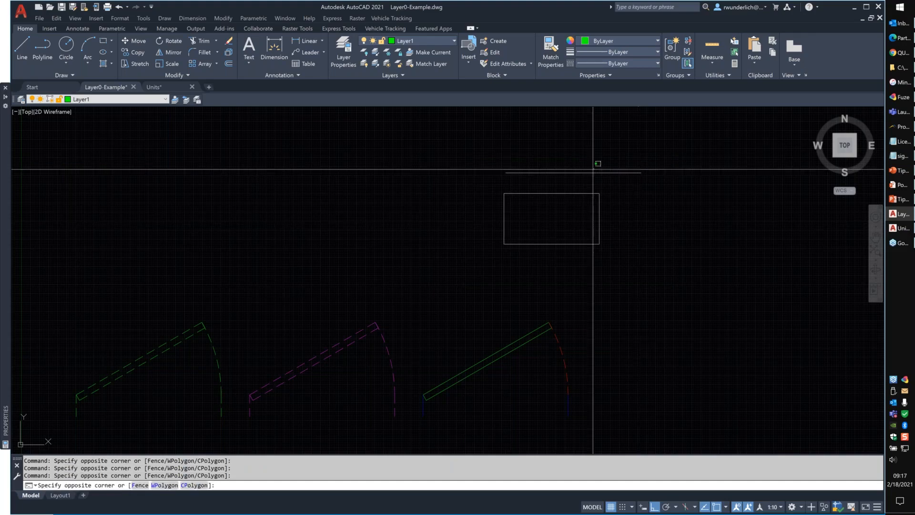
left_click(642, 145)
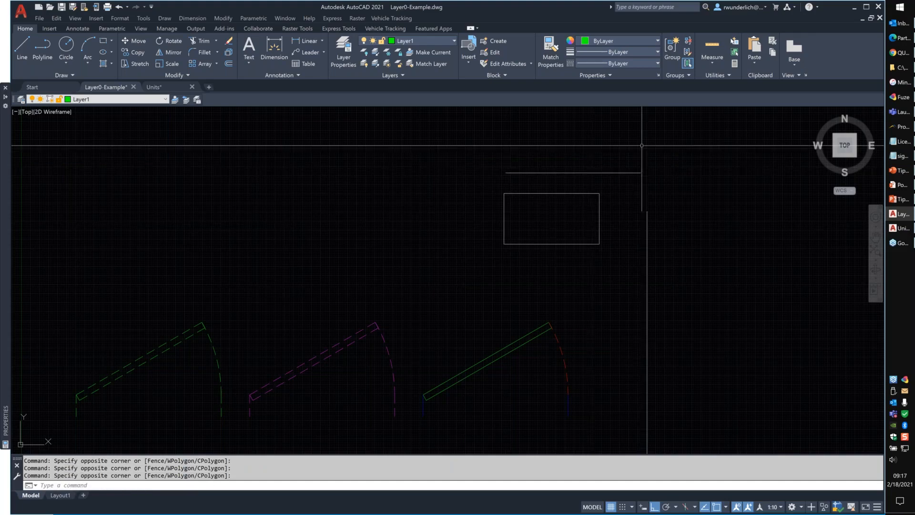
left_click(453, 278)
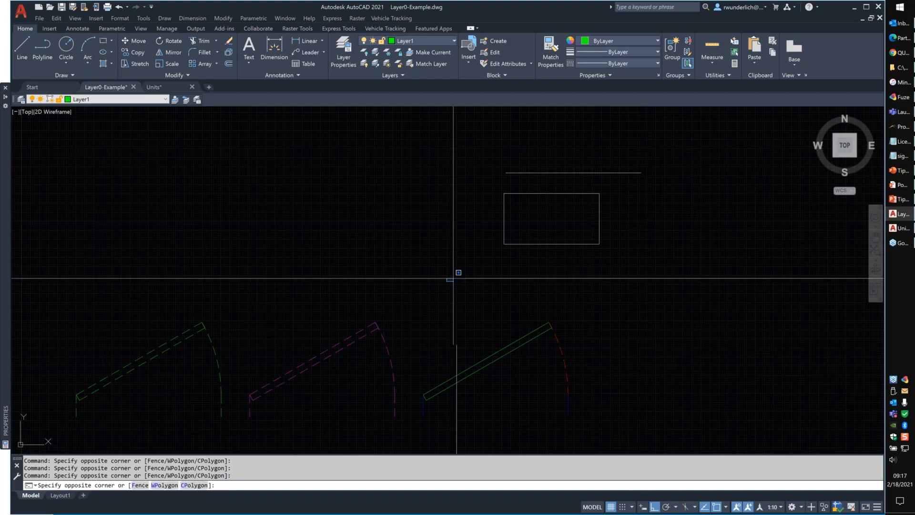
left_click(553, 186)
Test selecting the three door blocks with layer 0 off, and clear the selection.
left_click(519, 326)
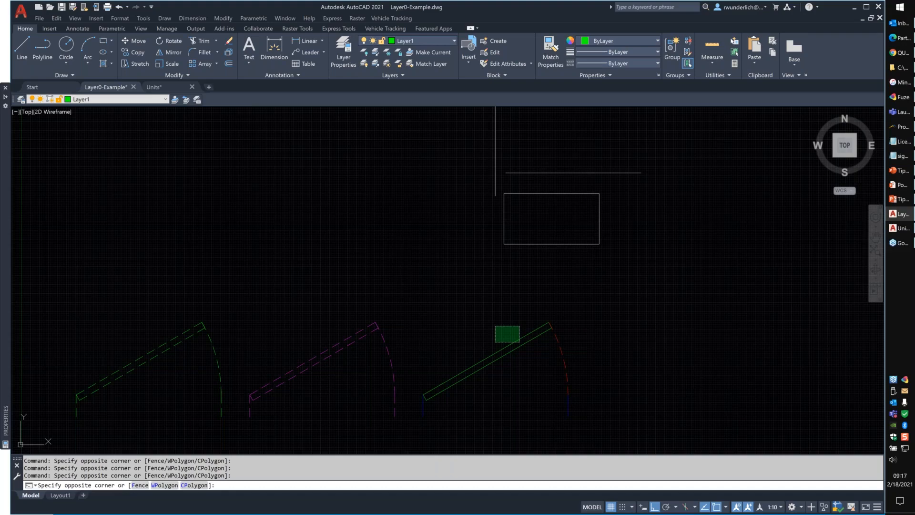
left_click(496, 342)
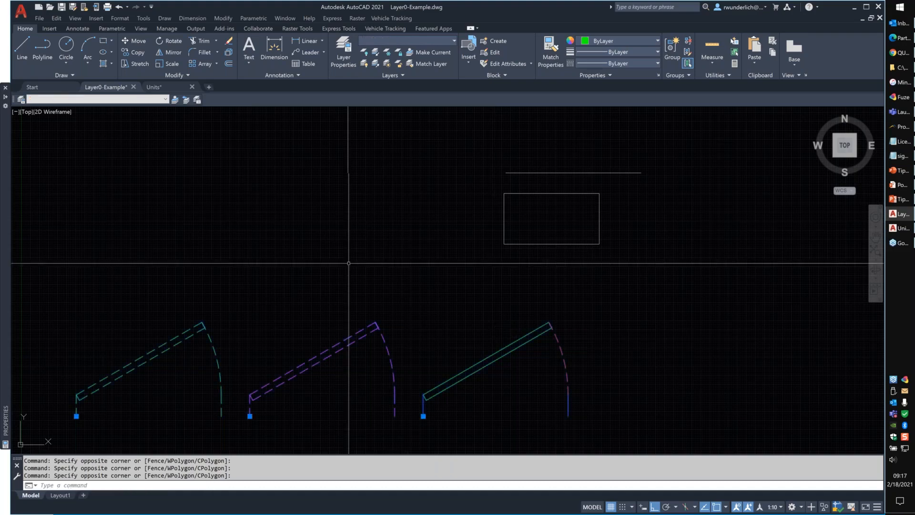
key("Escape")
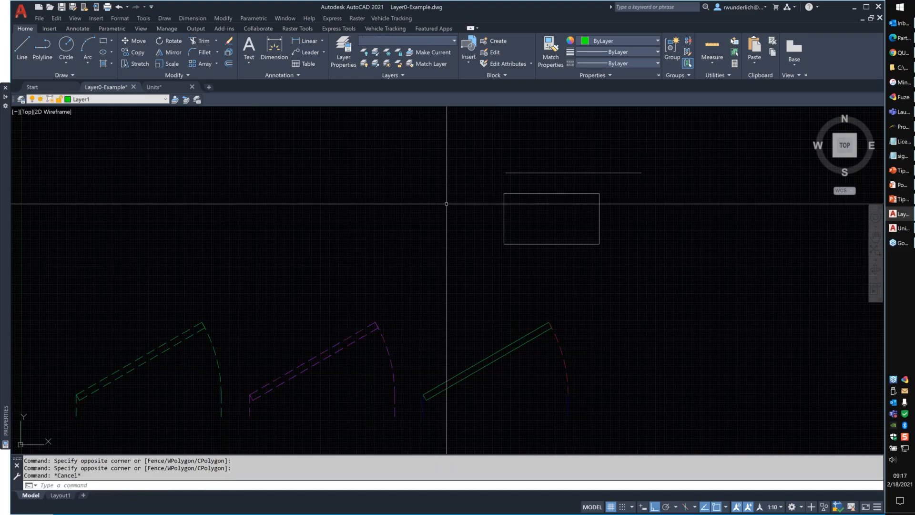
left_click(446, 204)
left_click(228, 152)
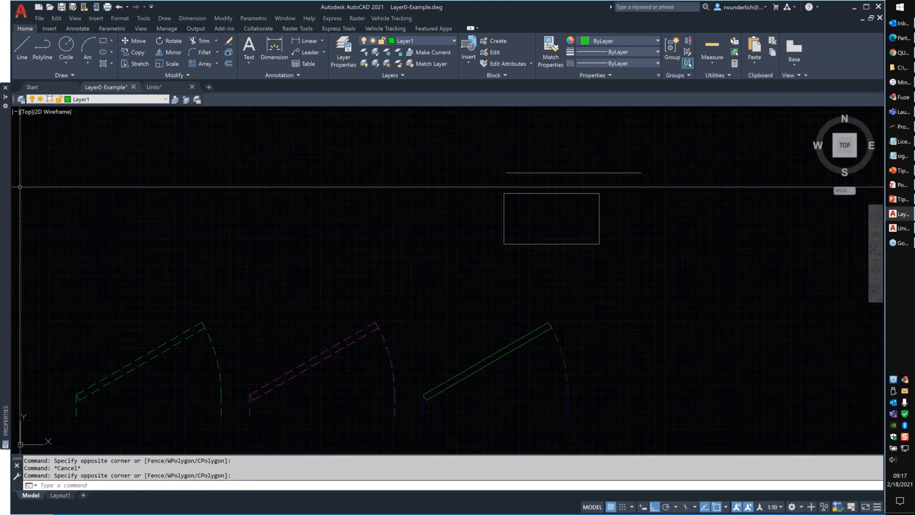
Check the VIEWPORT layer's plot setting in the Layer Properties Manager, widening the Plot column to read it.
left_click(22, 101)
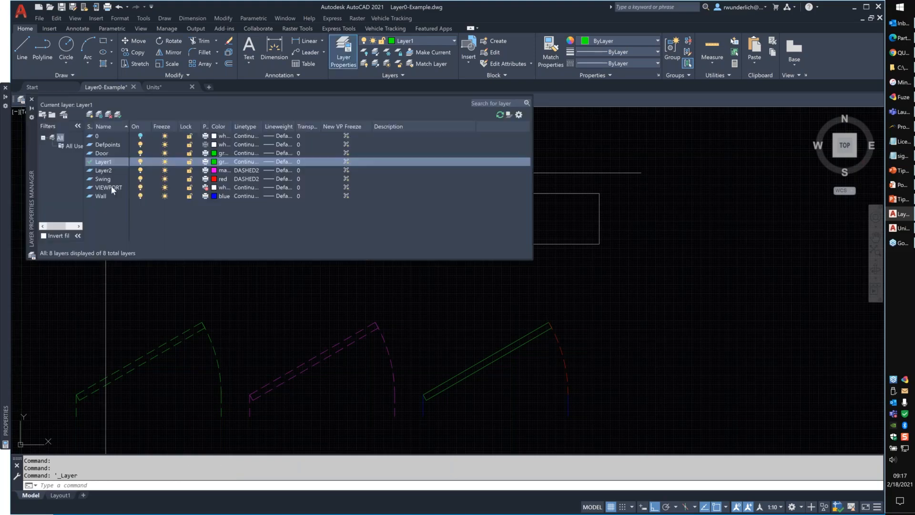
left_click(116, 187)
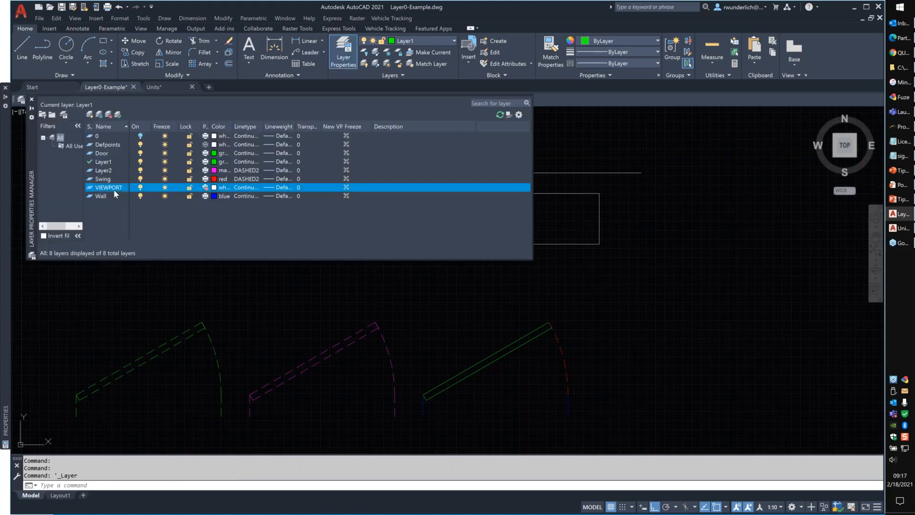
left_click(206, 188)
left_click_drag(210, 127, 239, 126)
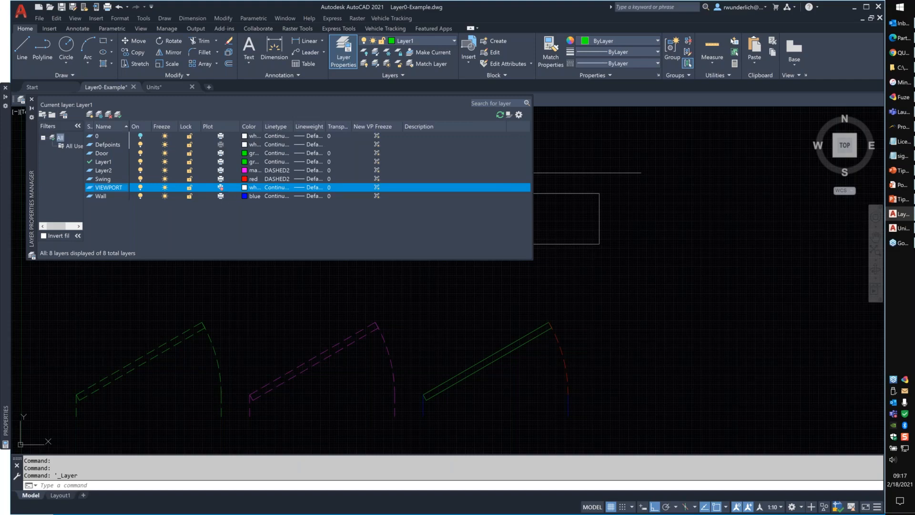
left_click(262, 302)
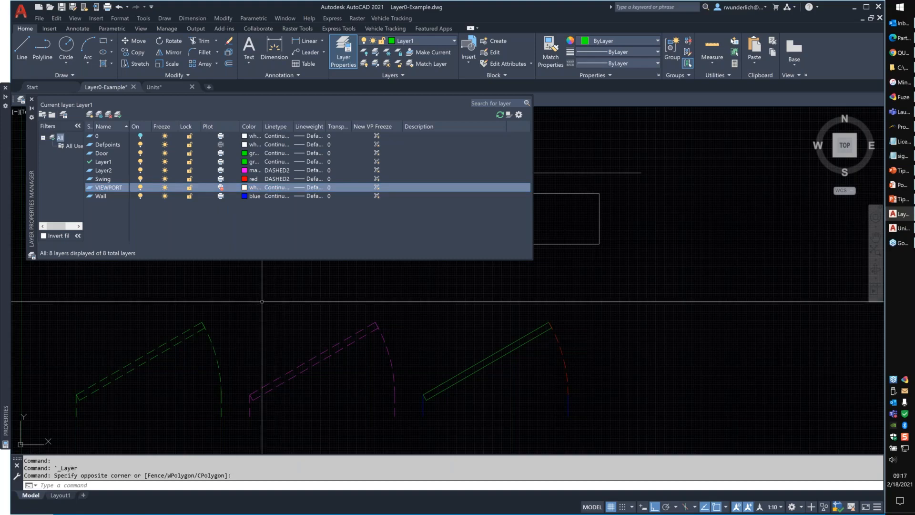
key("Escape")
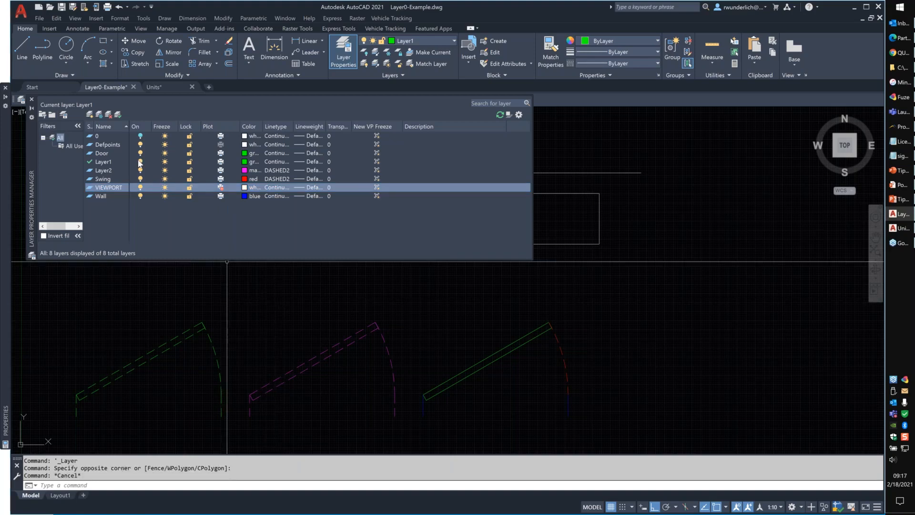
Turn layer 0 back on and test selecting the line and small rectangle on Defpoints.
left_click(32, 99)
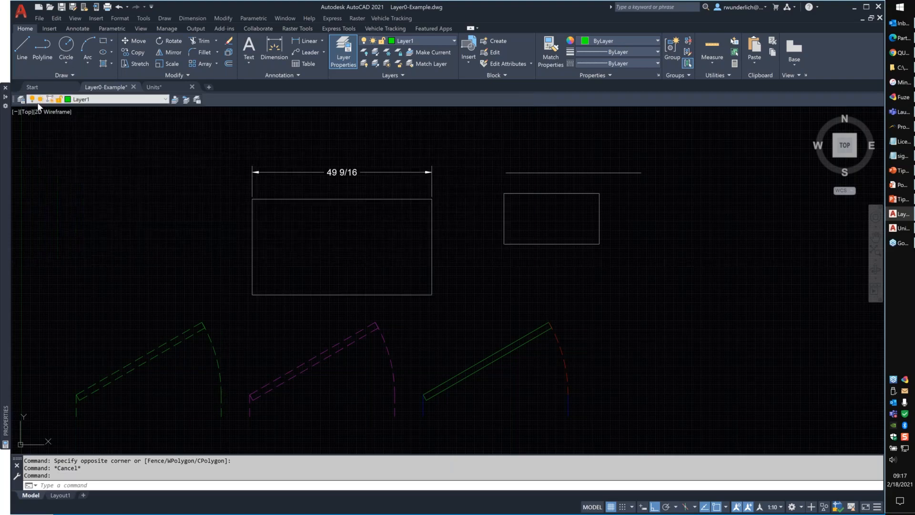
left_click_drag(667, 147, 459, 275)
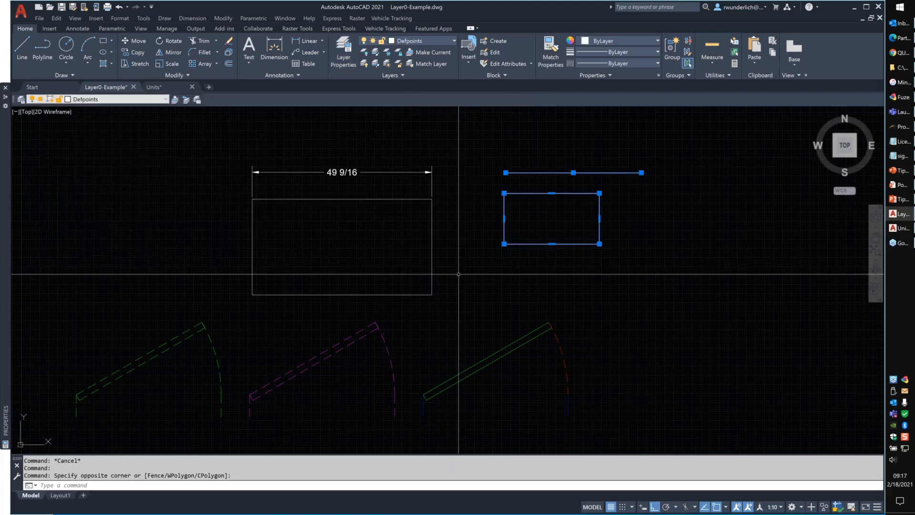
key("Escape")
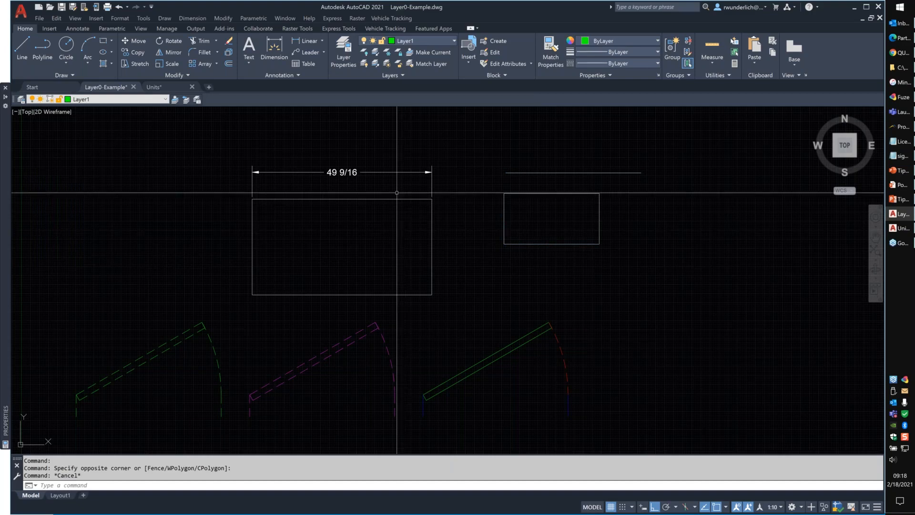
left_click(143, 99)
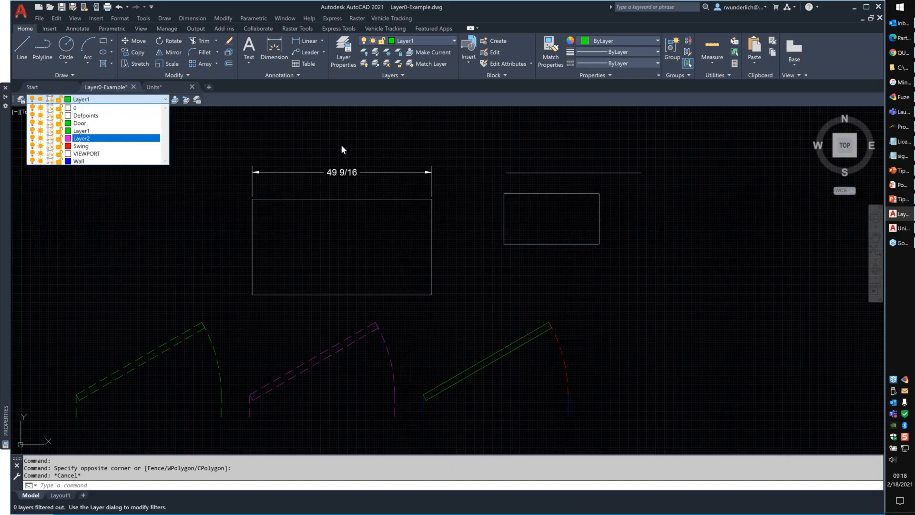
left_click(461, 156)
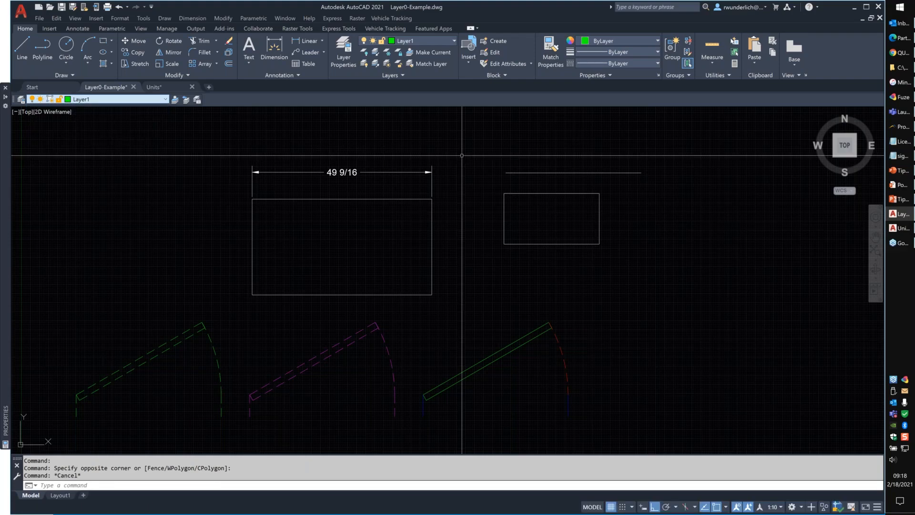
left_click(162, 135)
Freeze layer 0 and try again to select the line and small rectangle on Defpoints.
left_click(81, 100)
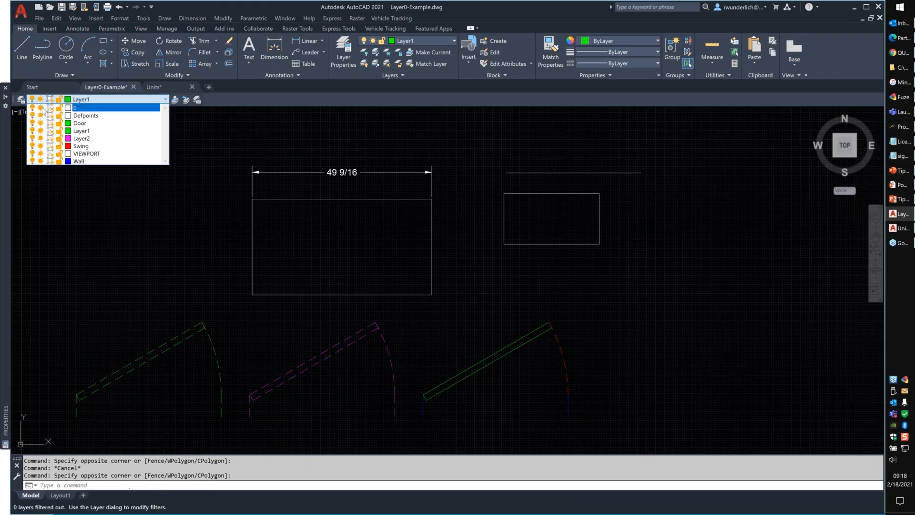
left_click(42, 109)
left_click(580, 166)
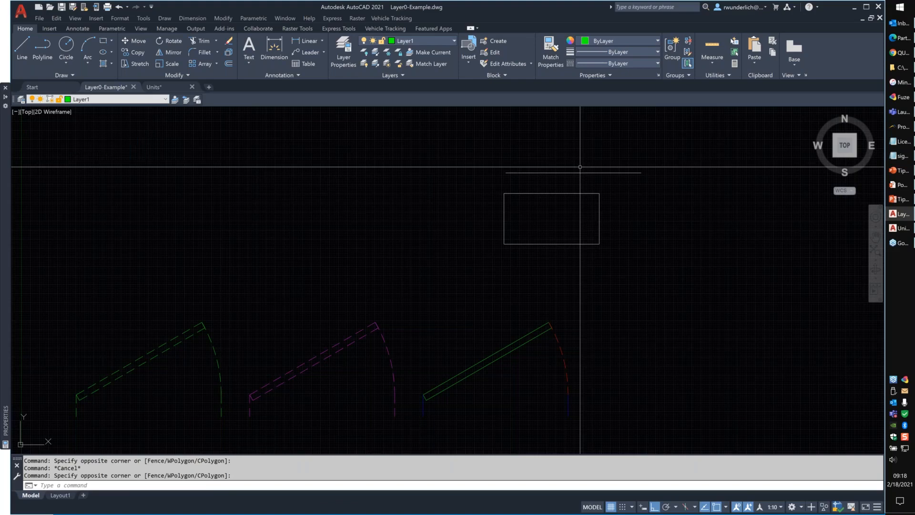
left_click(533, 171)
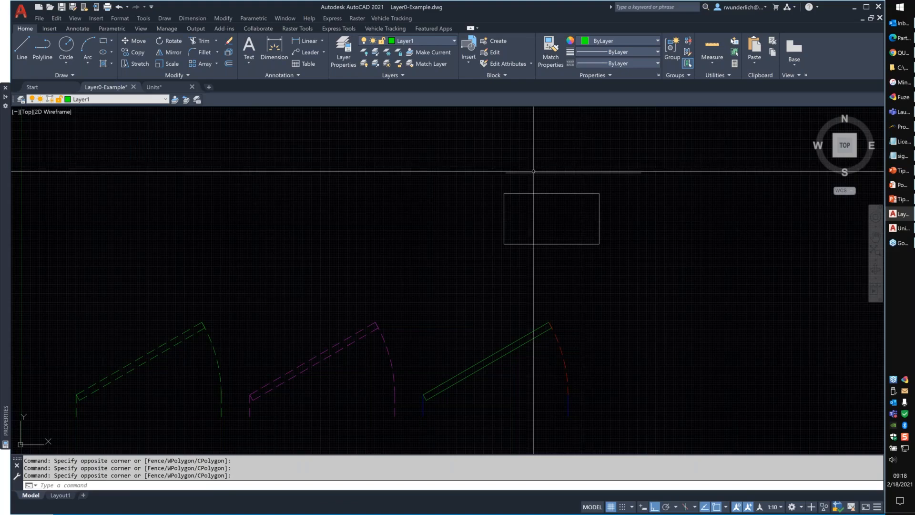
left_click(415, 265)
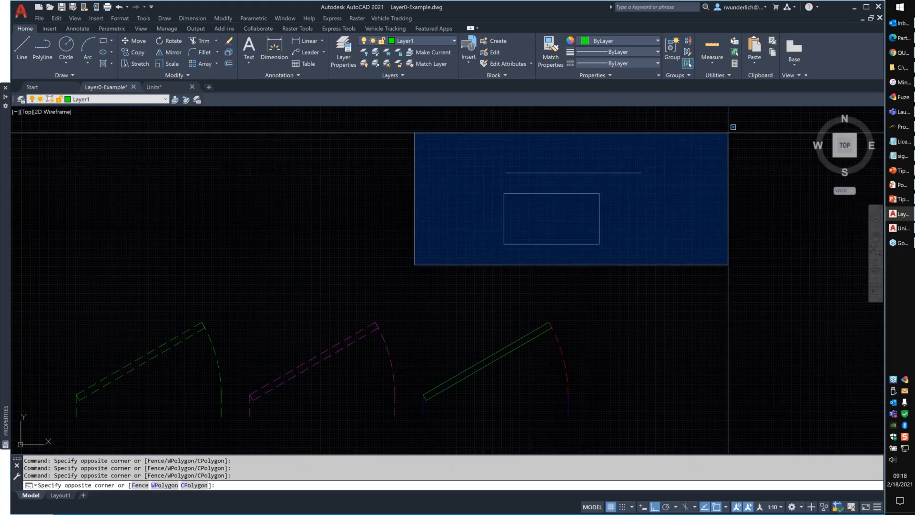
Thaw layer 0 and cancel the pending selection.
left_click(93, 99)
left_click(40, 108)
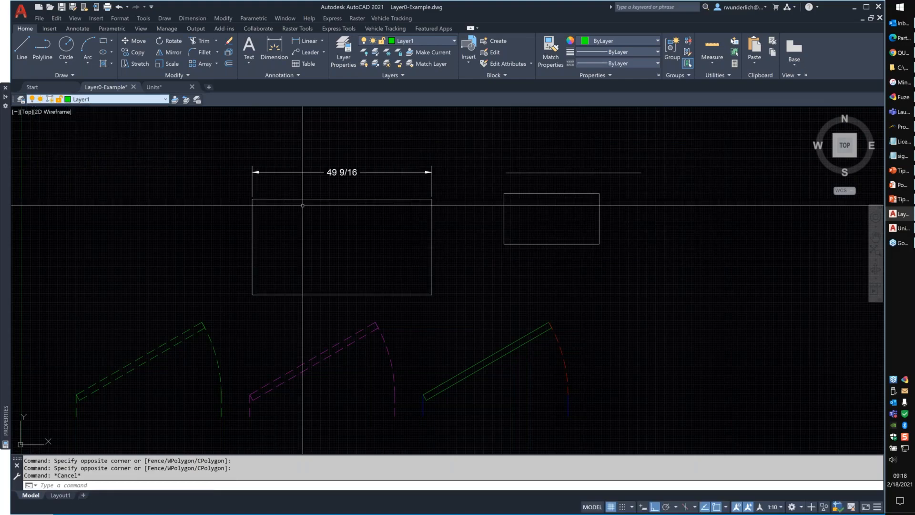
key("Escape")
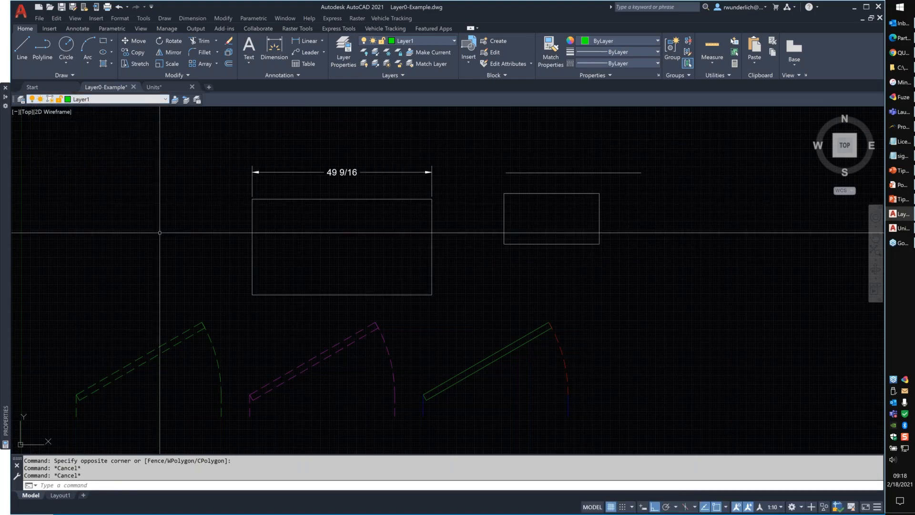
scroll(160, 233, "down", 2)
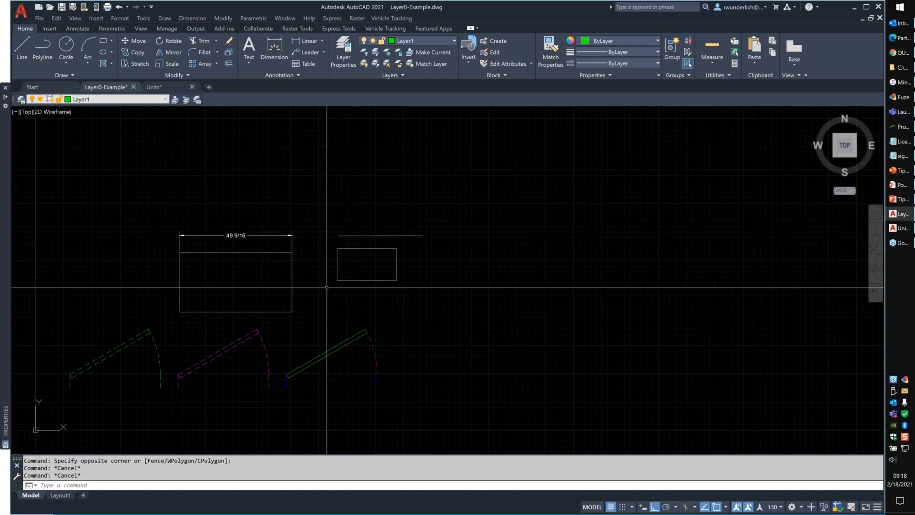
left_click_drag(326, 287, 348, 276)
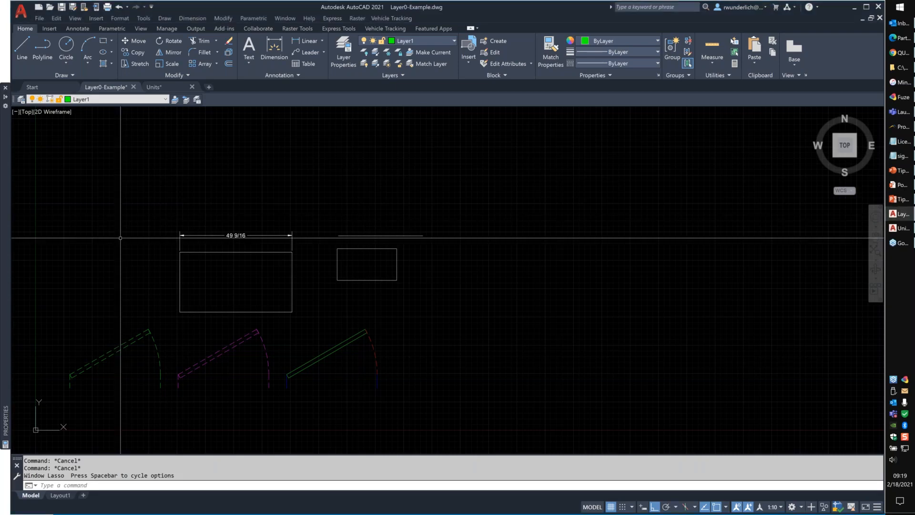
Review the tool properties of the Door - Imperial sample in the tool palettes, and close them without changes.
key("ctrl+3")
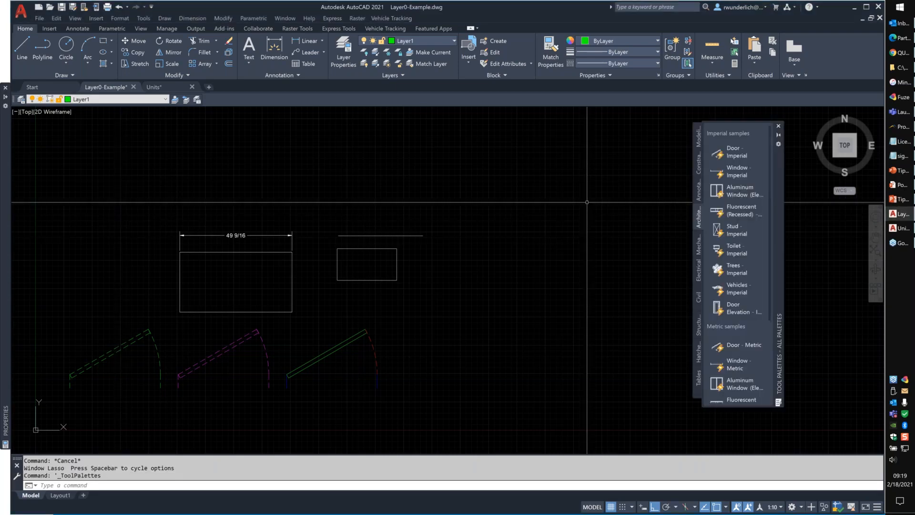
right_click(733, 150)
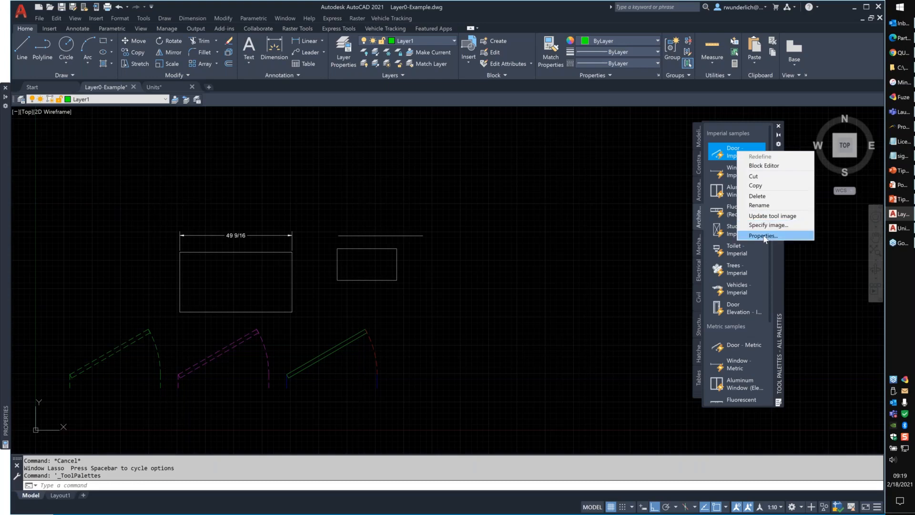
left_click(762, 234)
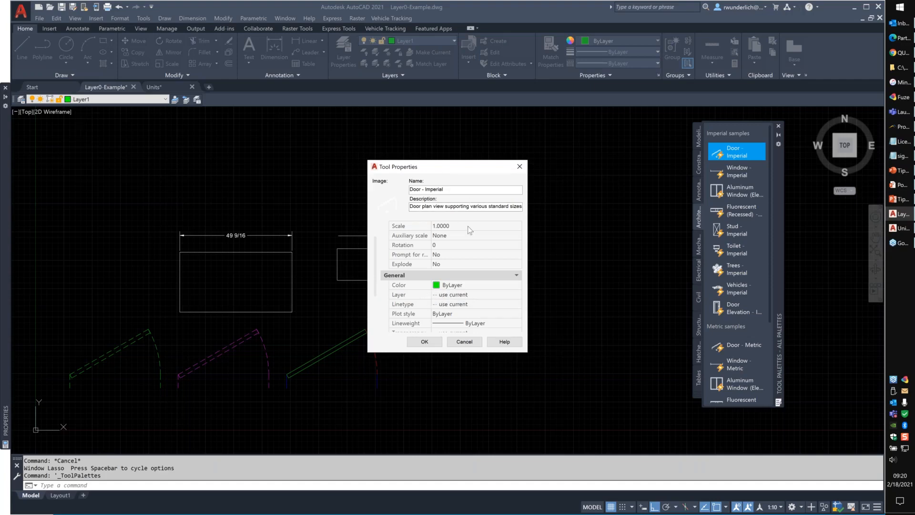
left_click(523, 171)
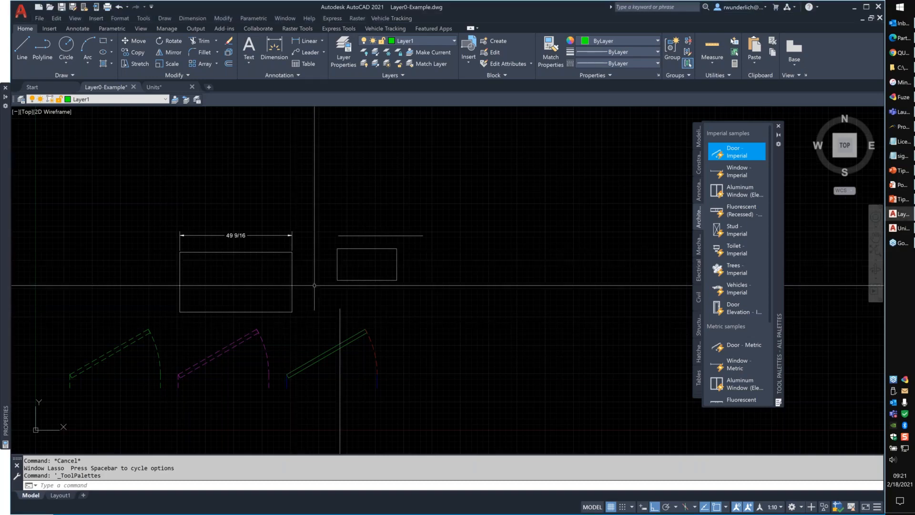
Try to select the line and small rectangle on Defpoints with layer 0 turned off, and turn layer 0 back on.
left_click(31, 100)
left_click(31, 108)
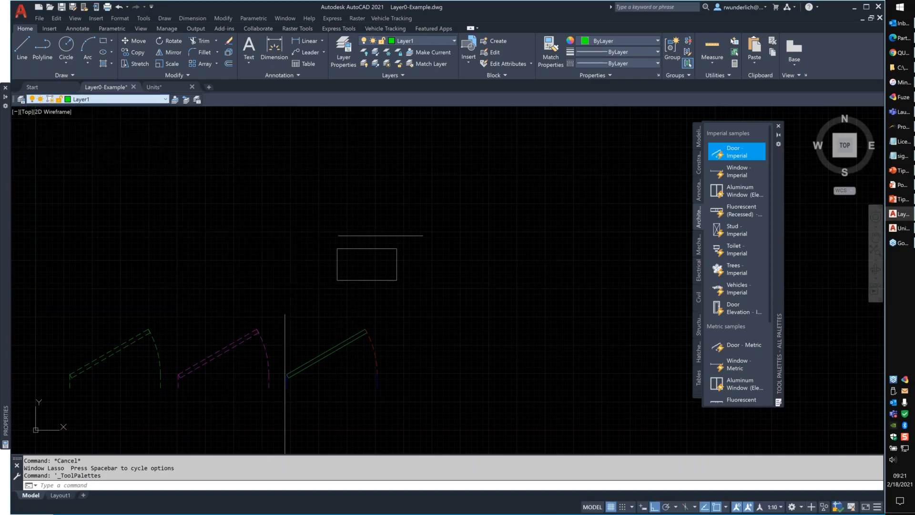
left_click(398, 215)
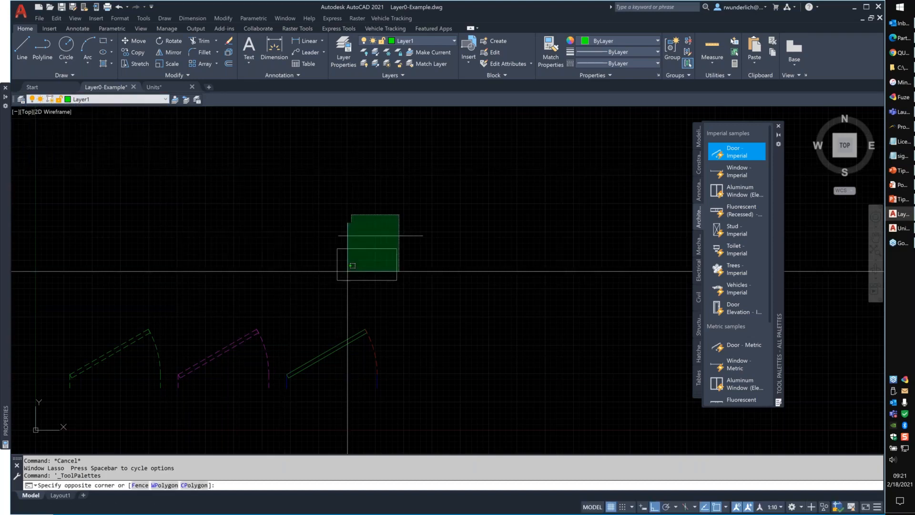
left_click(311, 299)
left_click(308, 300)
left_click(341, 276)
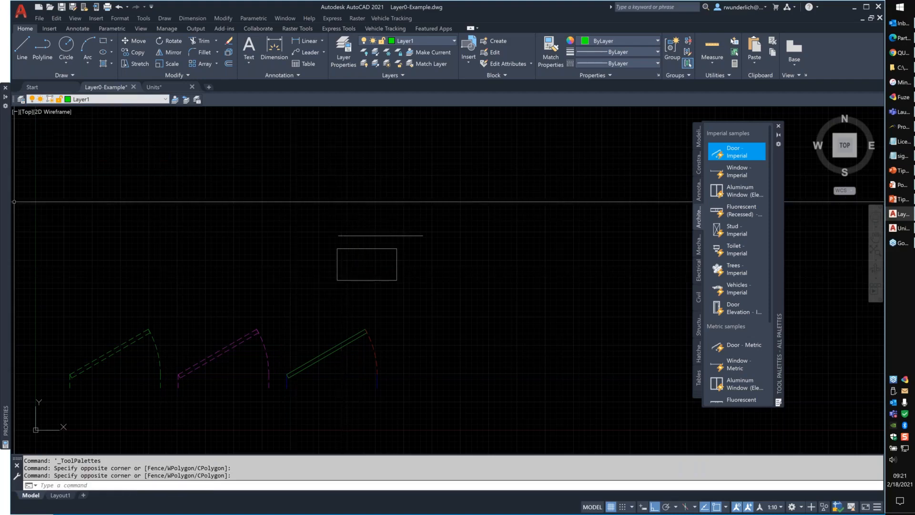
left_click(106, 100)
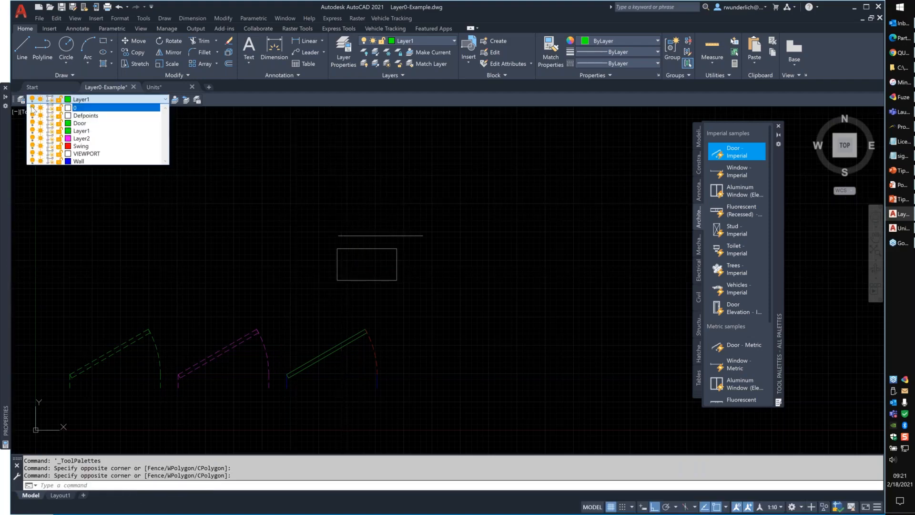
left_click(294, 176)
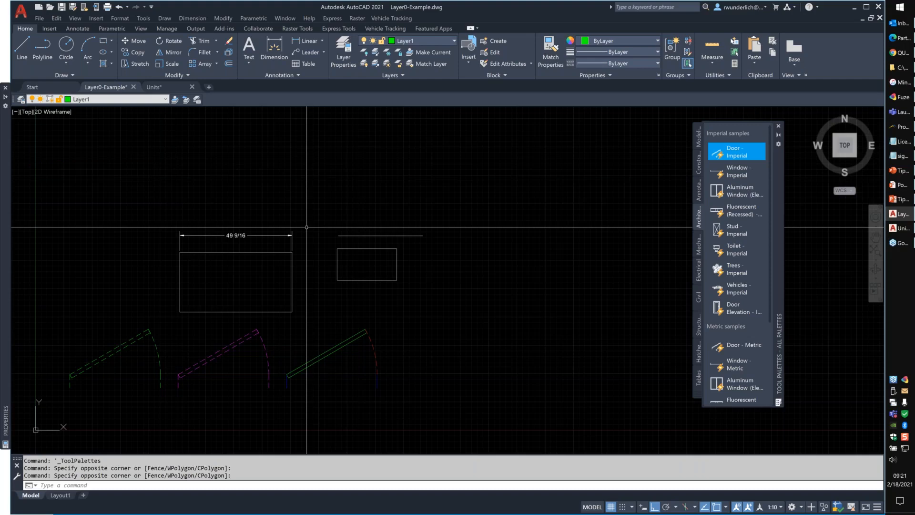
Check the VIEWPORT layer's plot setting in the Layer Properties Manager.
left_click(22, 100)
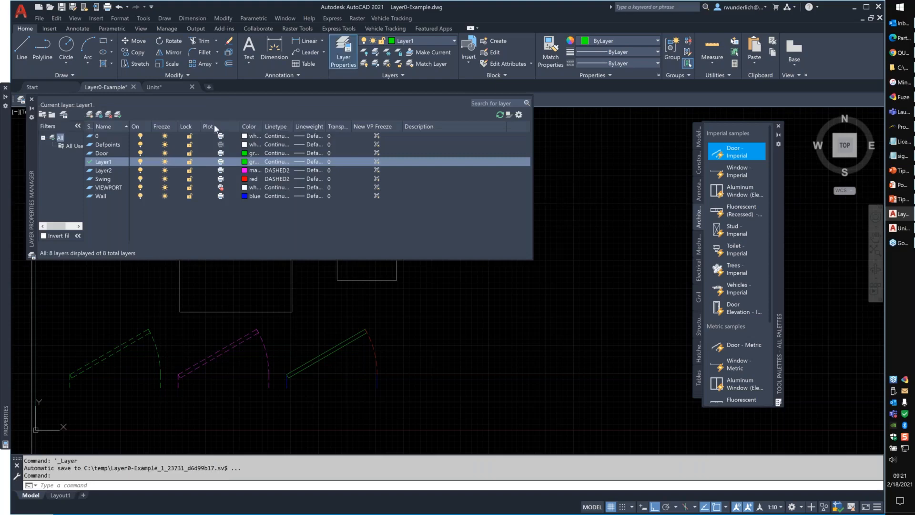
left_click(222, 188)
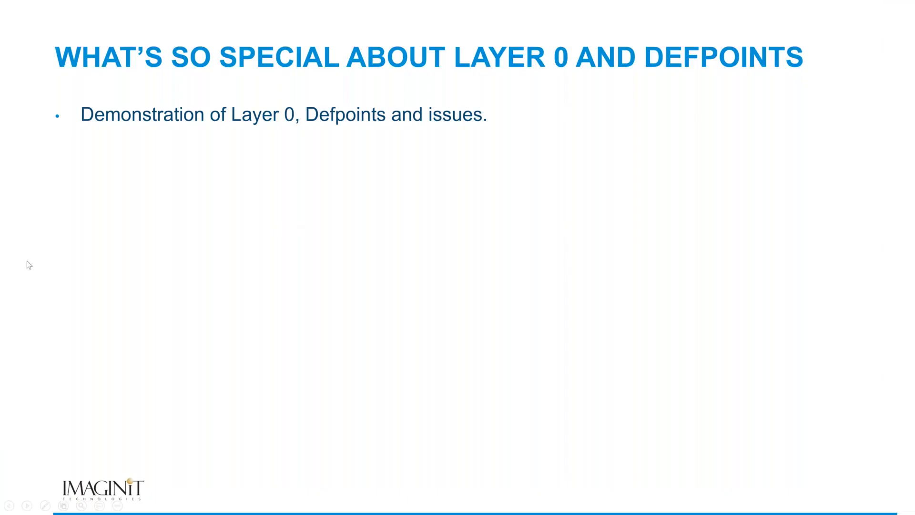
left_click(27, 261)
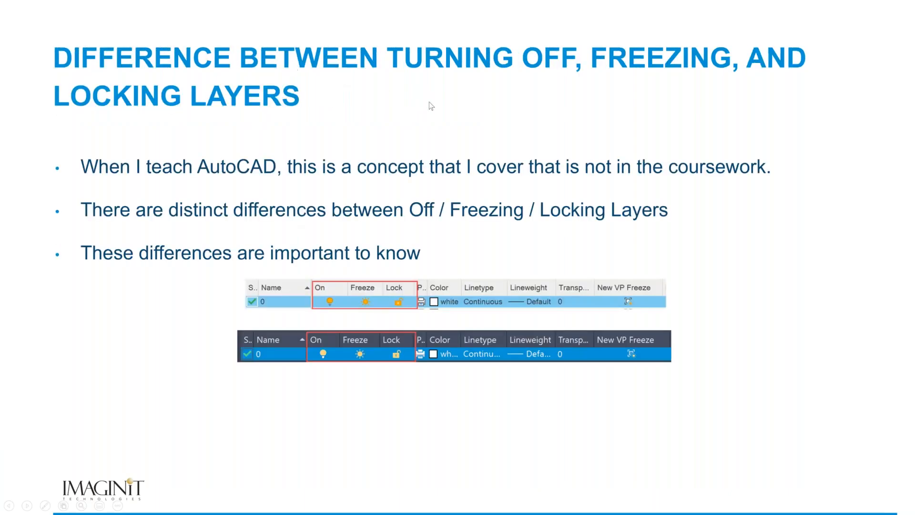
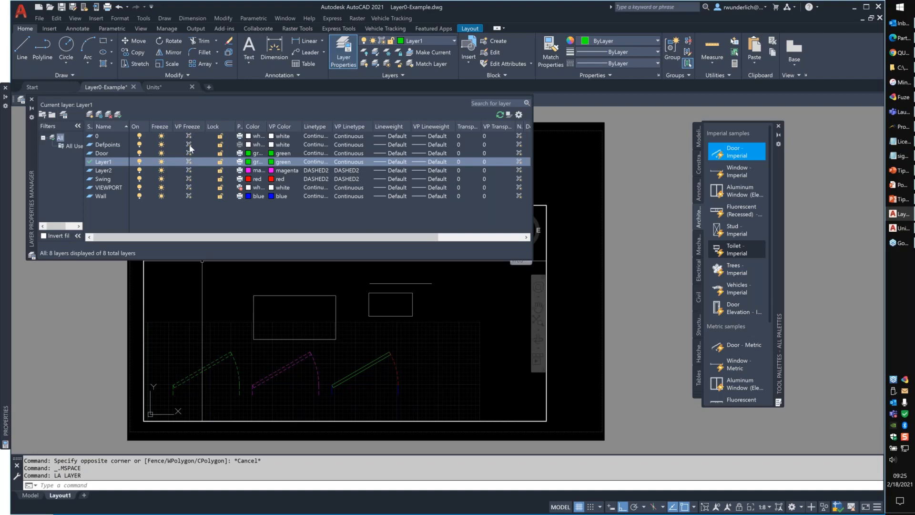
Freeze the Defpoints layer only in the Layout1 viewport, and check its line and small rectangle in model space.
left_click(190, 144)
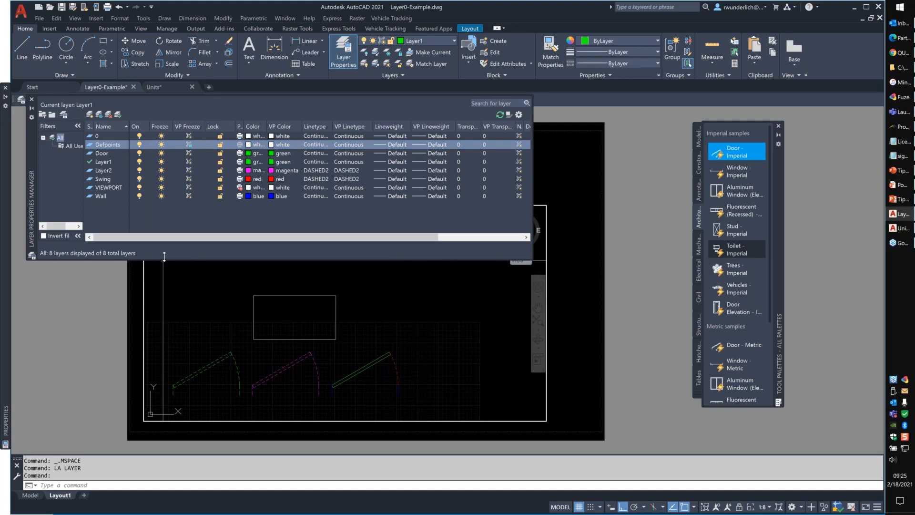
left_click_drag(164, 257, 164, 235)
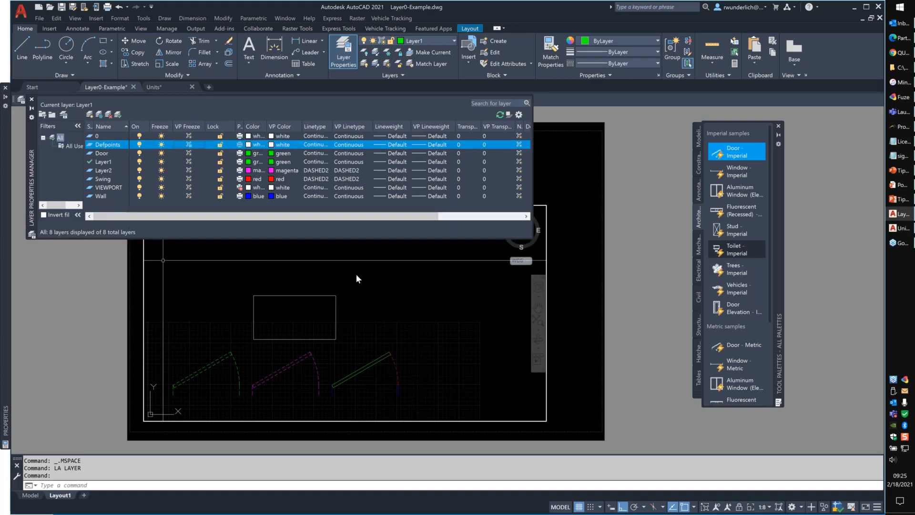
double_click(575, 304)
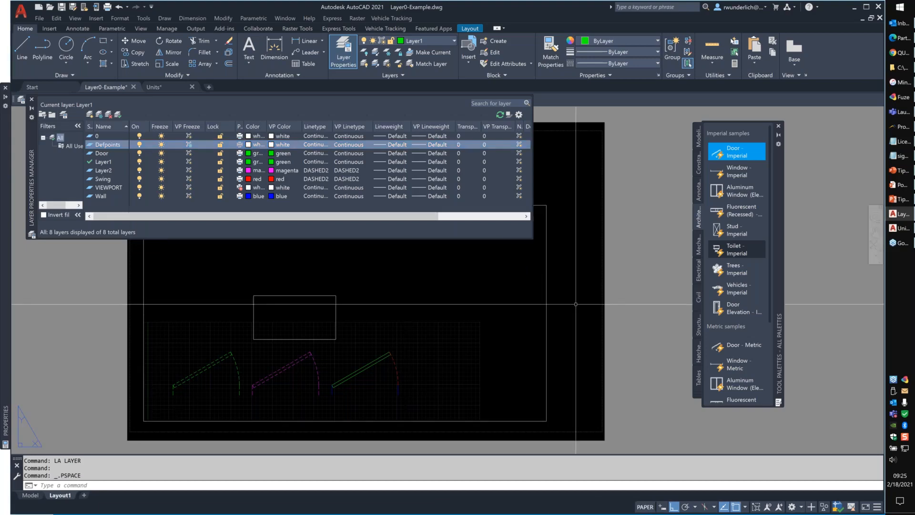
left_click(31, 495)
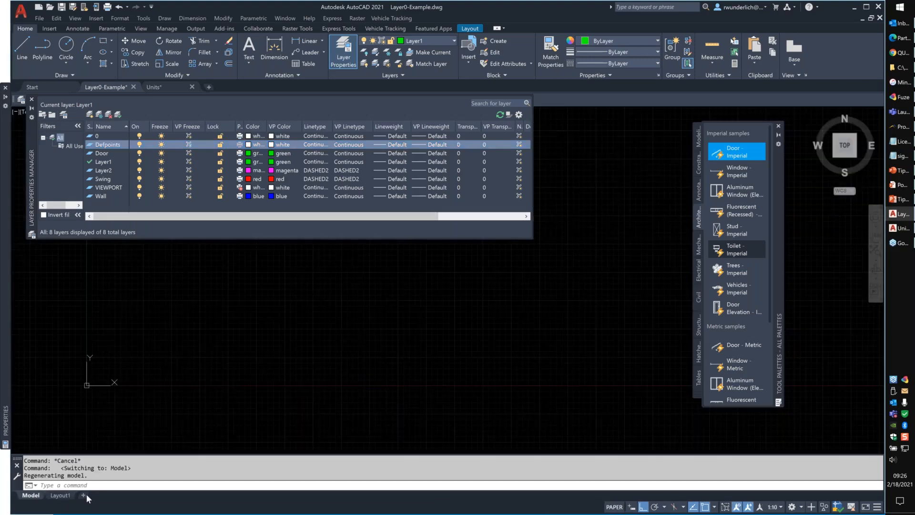
middle_click_drag(469, 307, 524, 405)
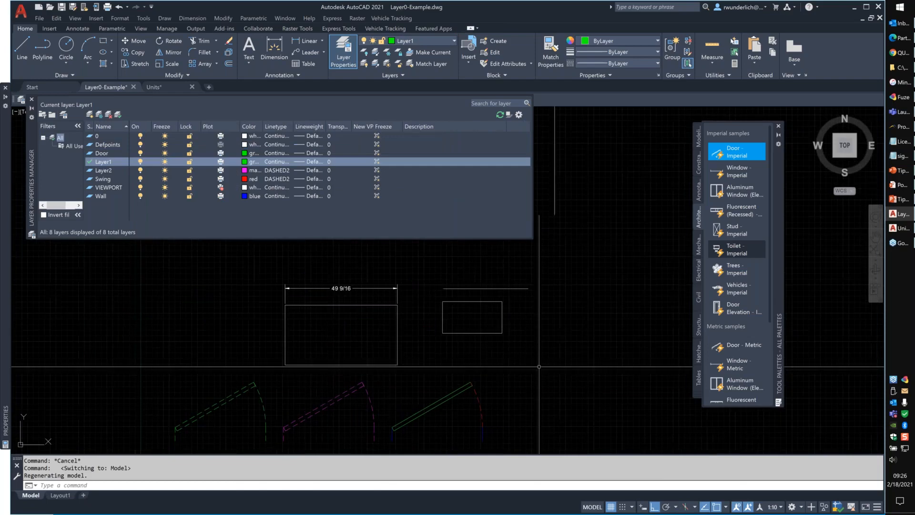
Reactivate the Layout1 viewport and thaw the Defpoints layer in it.
left_click(60, 496)
double_click(309, 257)
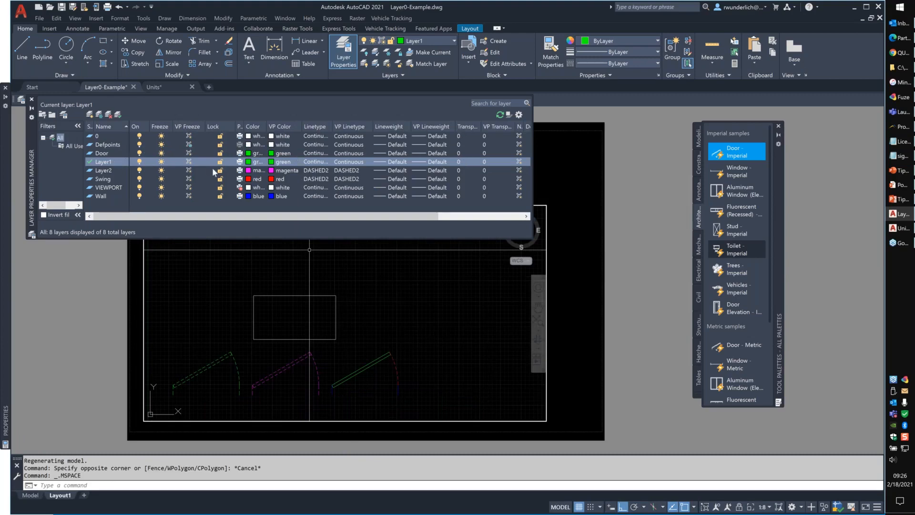
left_click(209, 145)
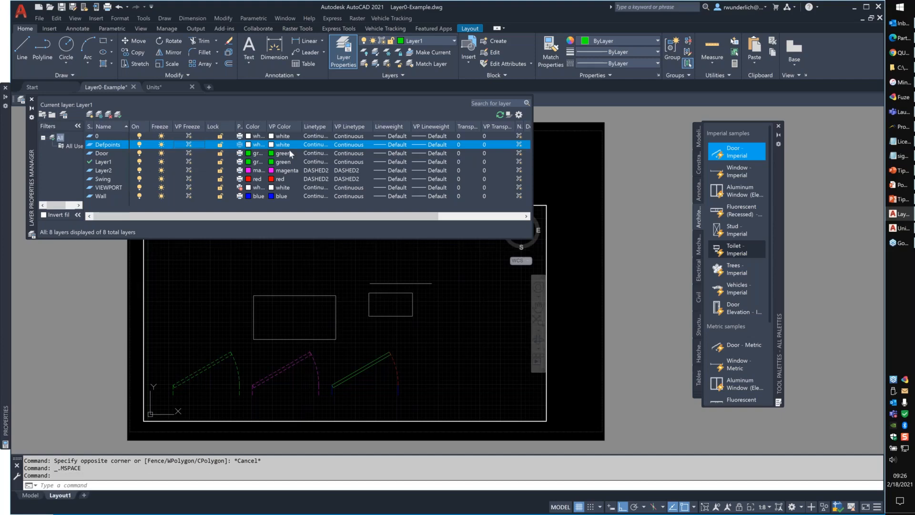
Override the Defpoints layer's viewport color with magenta in Layout1, and compare the objects in model space.
left_click(289, 150)
left_click(417, 282)
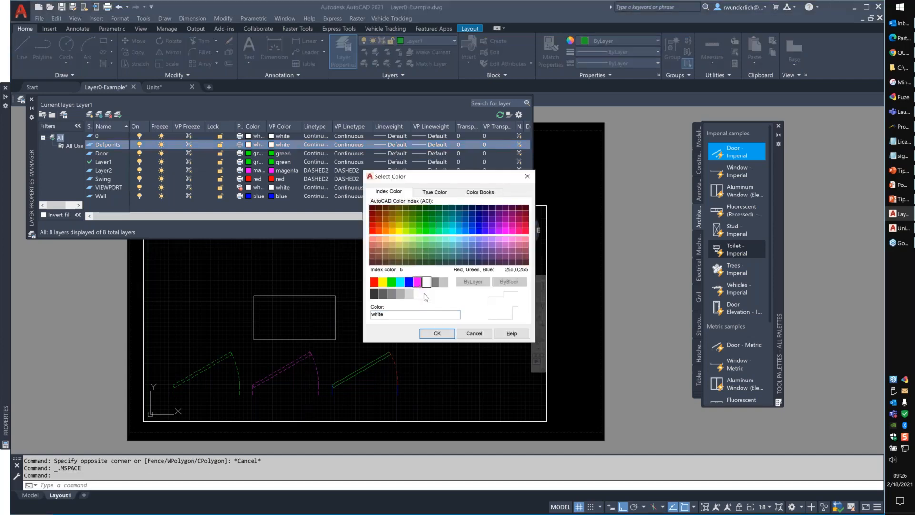
left_click(440, 334)
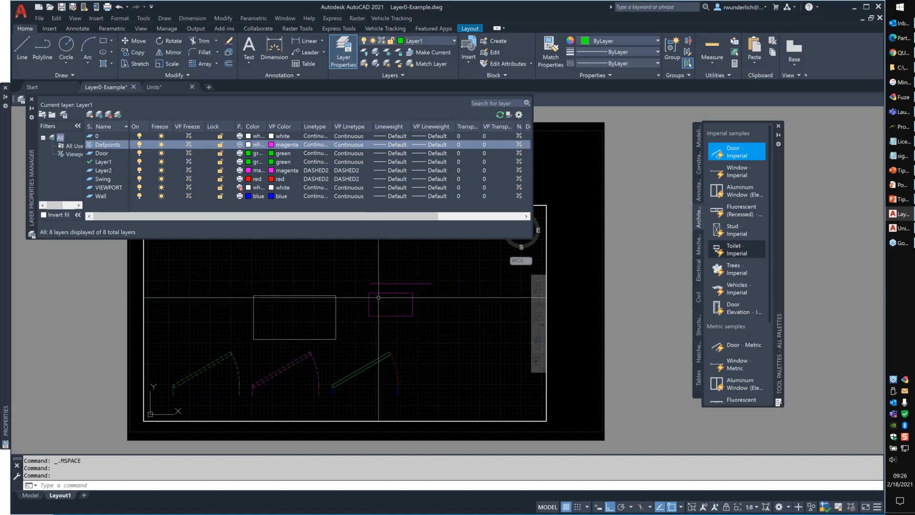
double_click(579, 298)
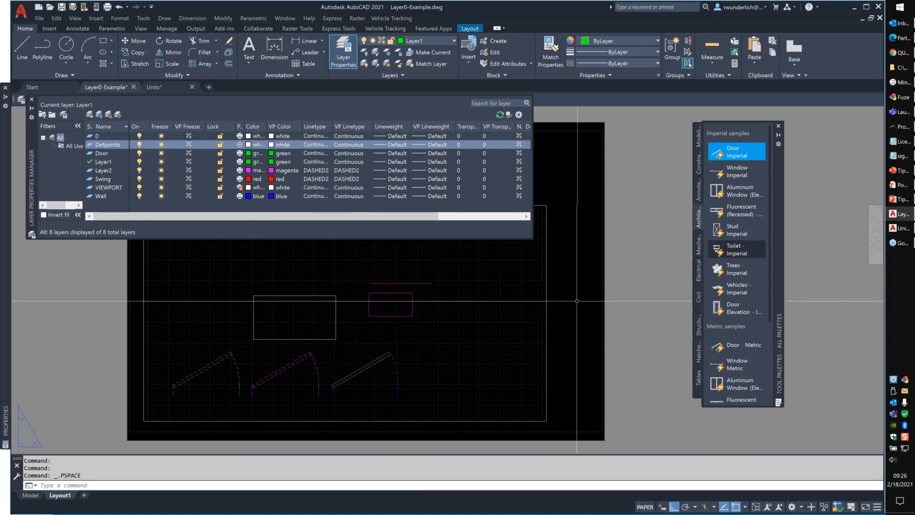
left_click(30, 495)
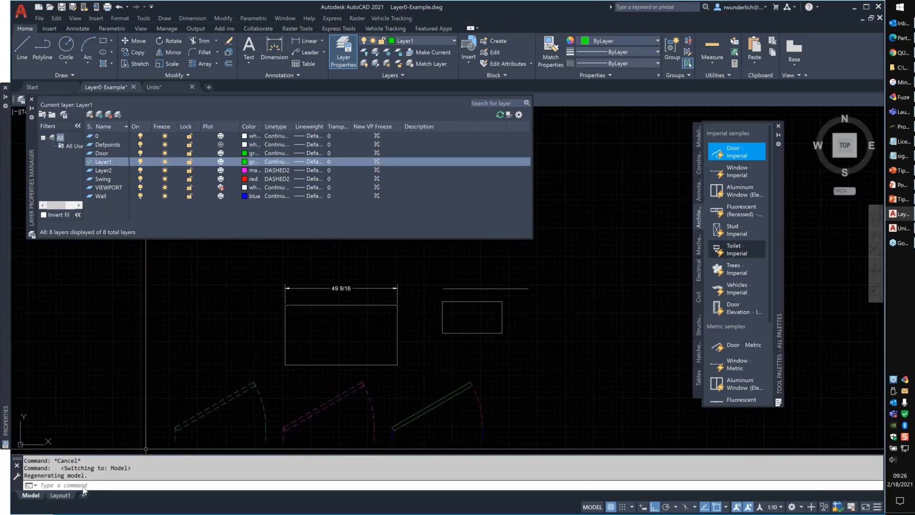
middle_click_drag(482, 299, 488, 323)
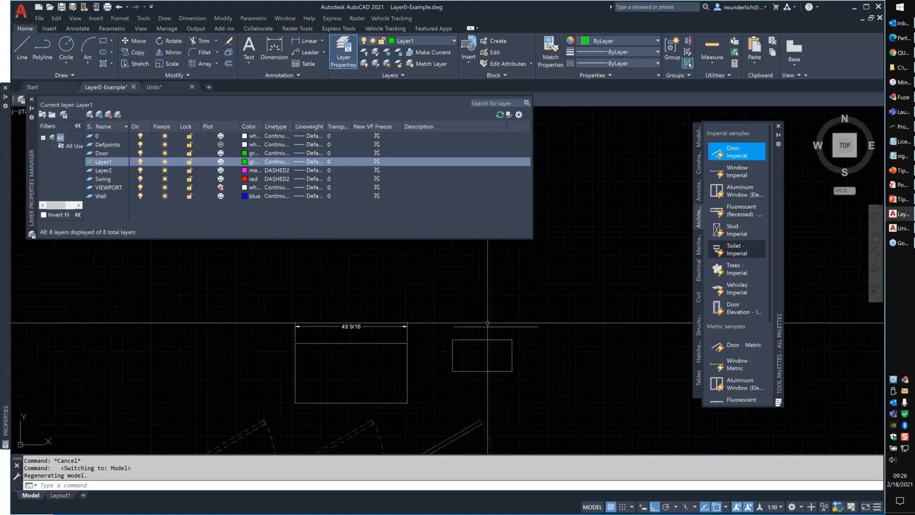
scroll(476, 310, "down", 2)
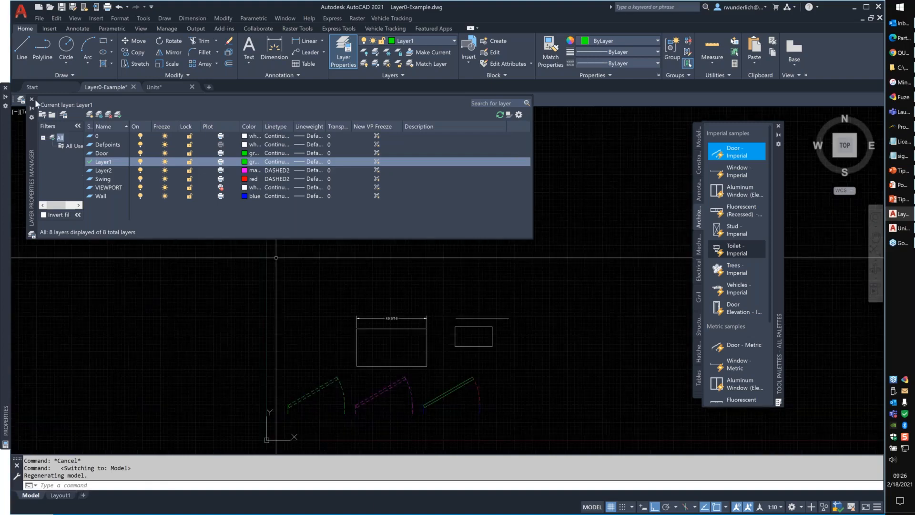
Close the Layer Properties Manager and draw a long horizontal line on Layer1 above the rectangles.
left_click(32, 100)
type("l")
key("Return")
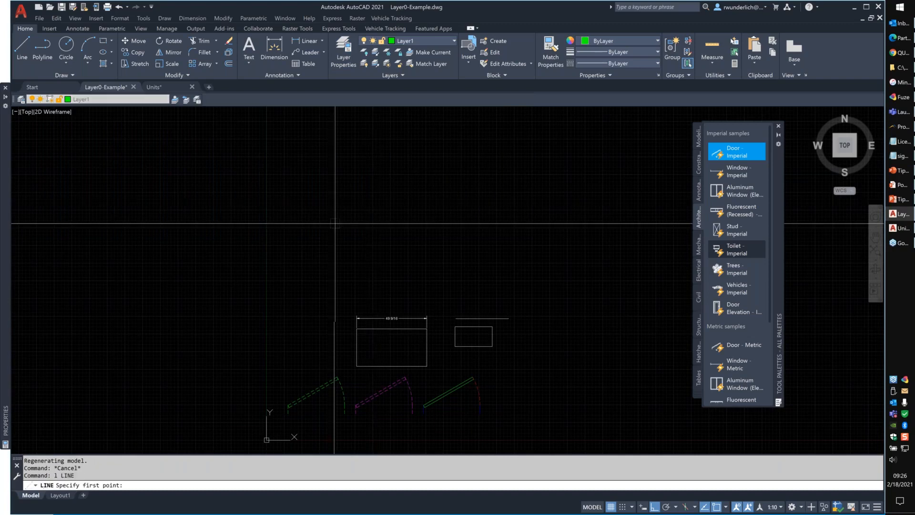
left_click(333, 232)
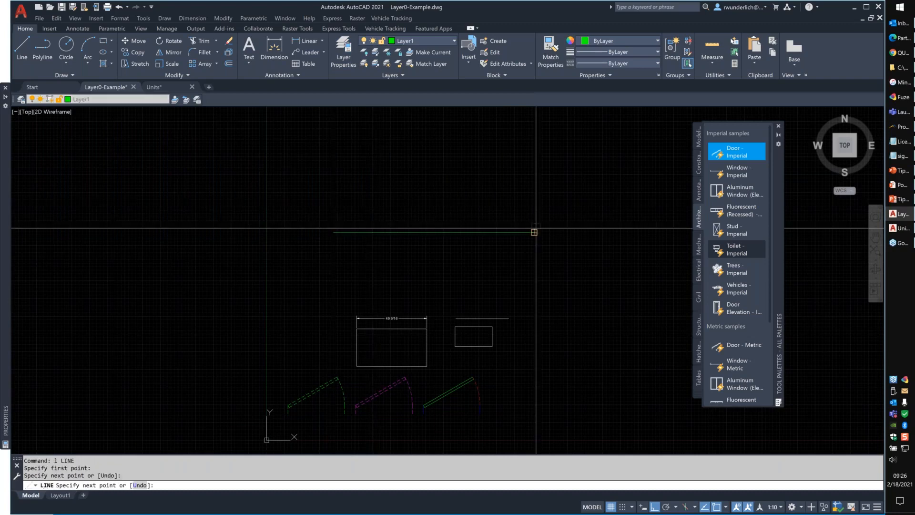
key("Escape")
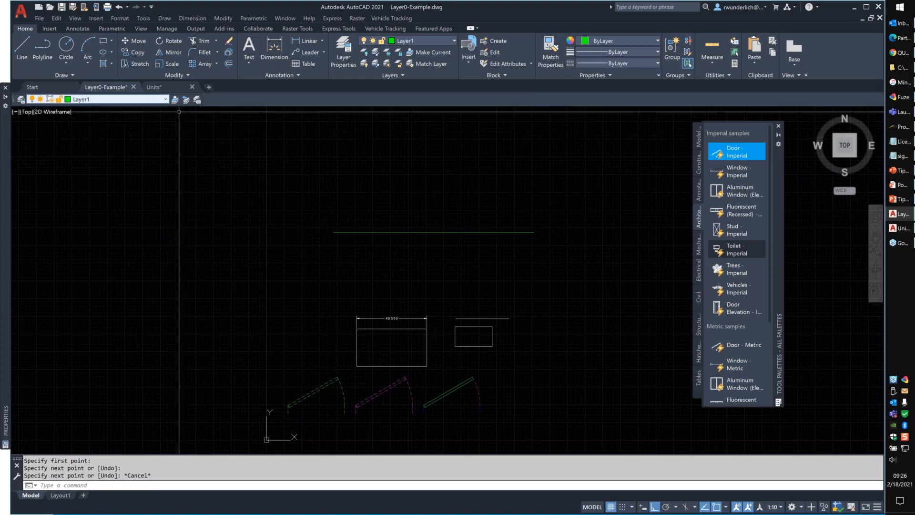
Make layer 0 current and turn off Layer1.
left_click(106, 100)
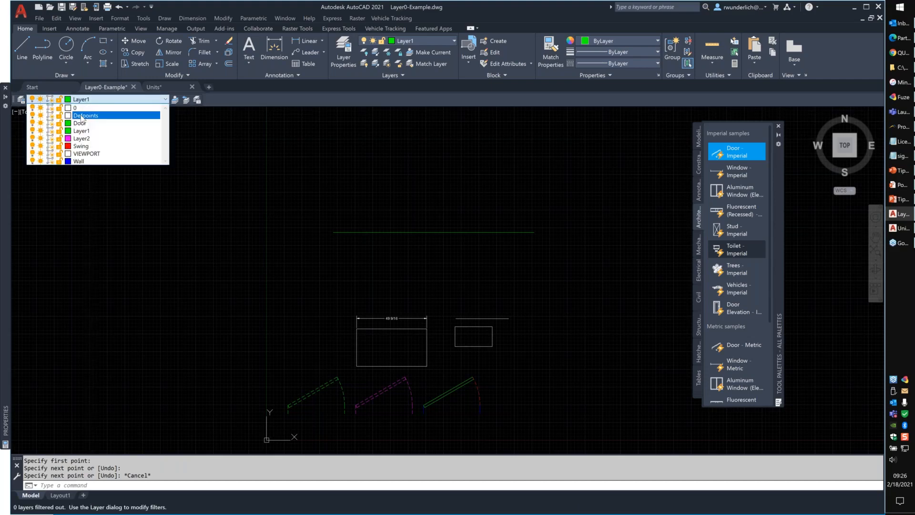
left_click(76, 108)
left_click(76, 100)
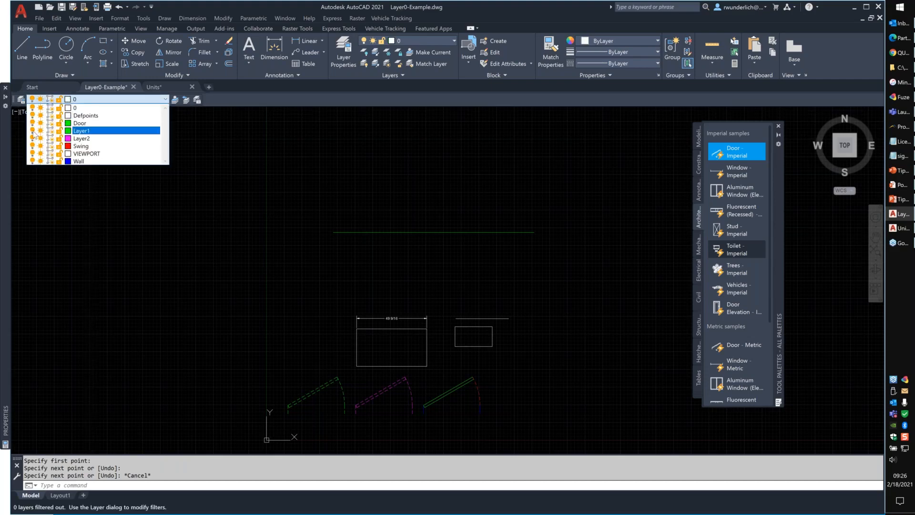
left_click(32, 130)
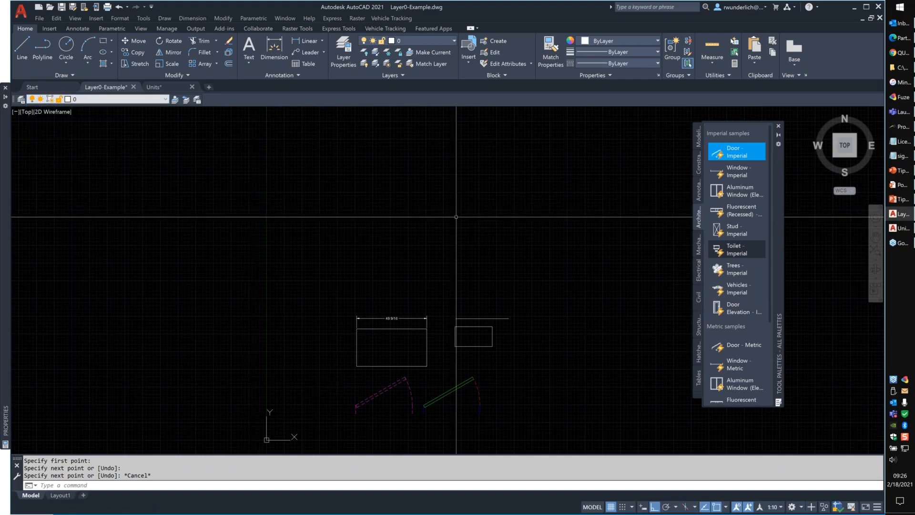
Move the small rectangle to the right, picking it with the Last selection option.
type("m")
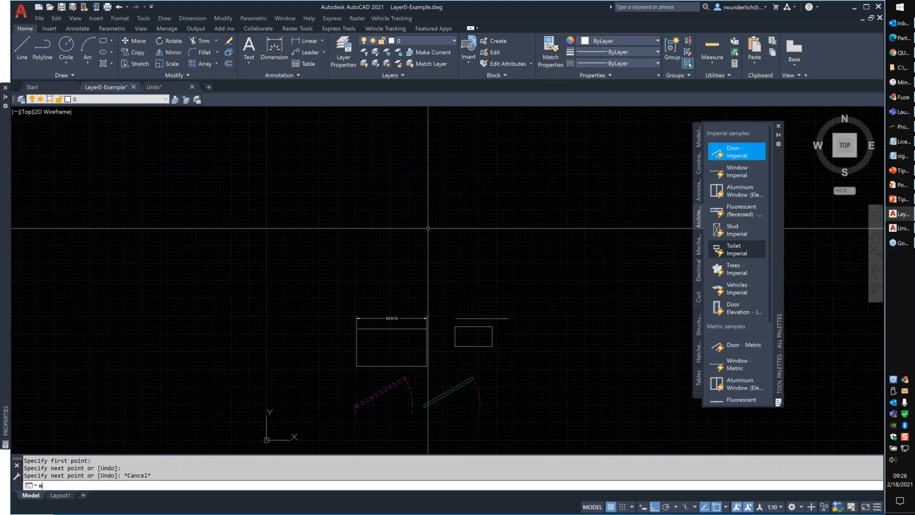
key("Return")
type("l")
key("Return")
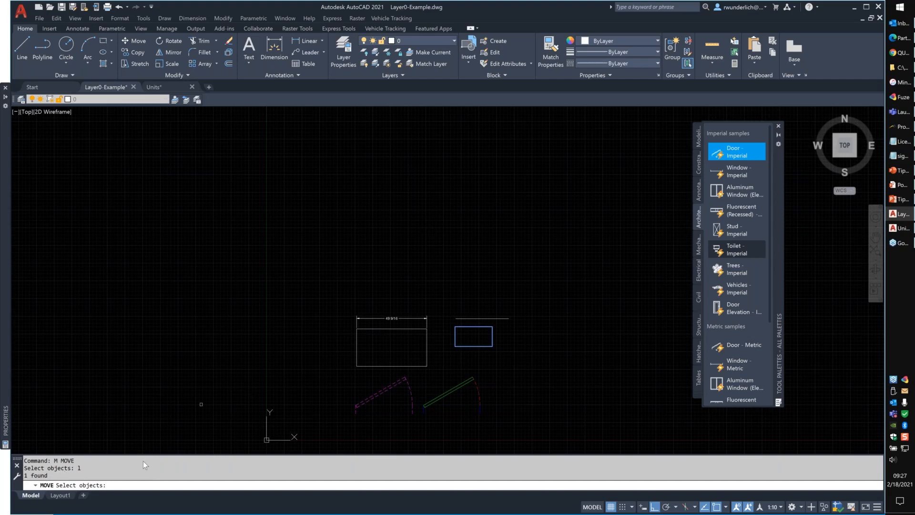
key("Return")
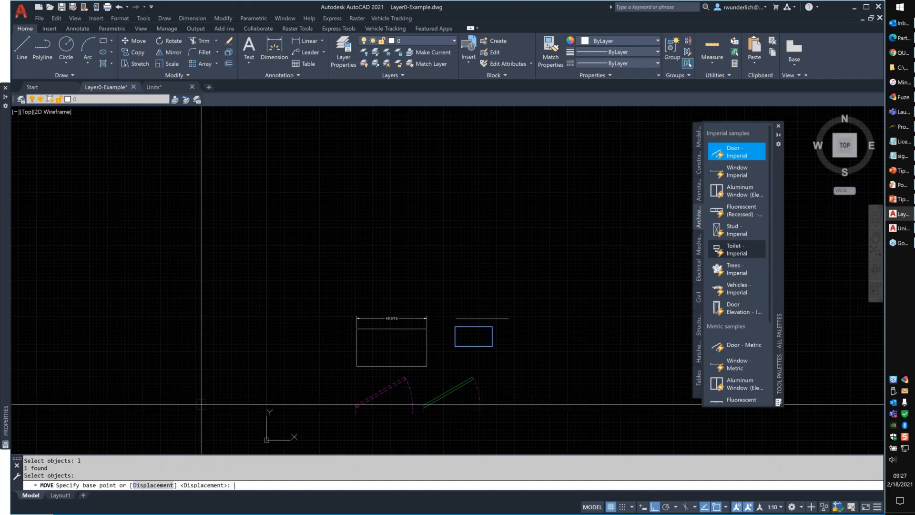
left_click(421, 292)
left_click(478, 267)
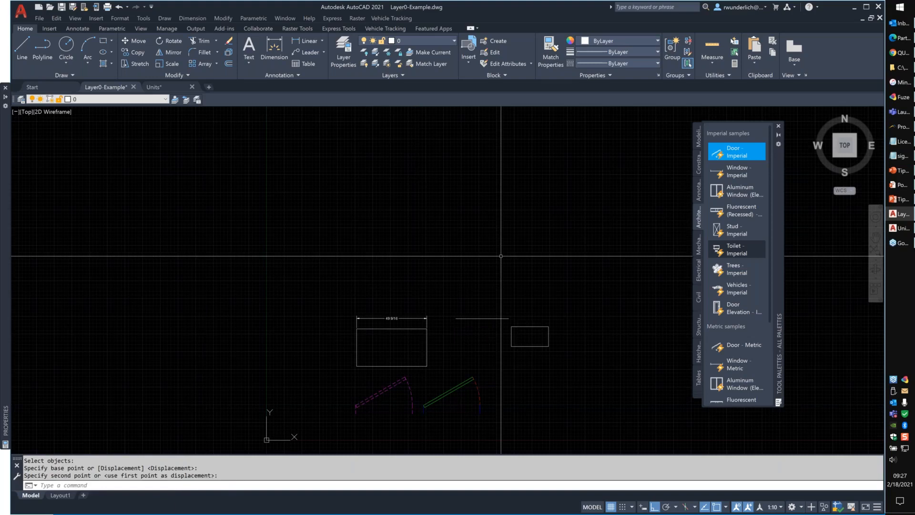
key("Escape")
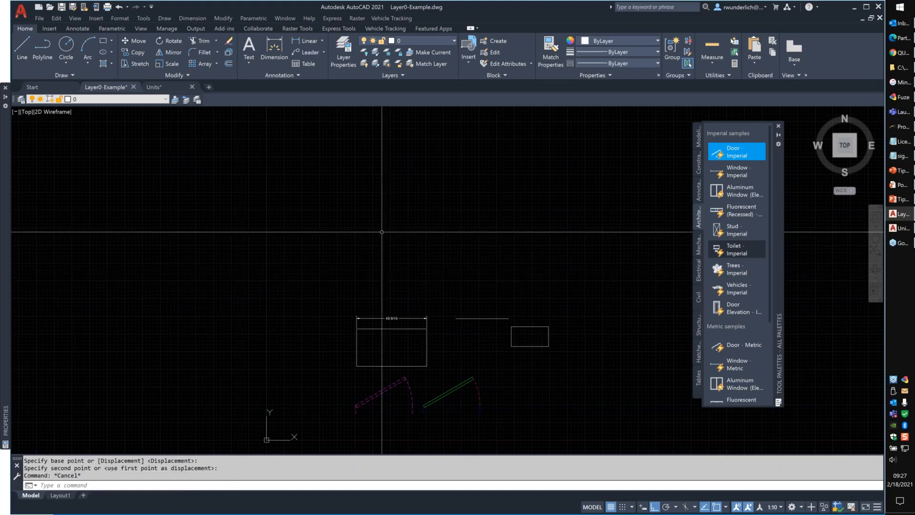
Turn Layer1 on to check its line's position, and turn the layer off again.
left_click(109, 100)
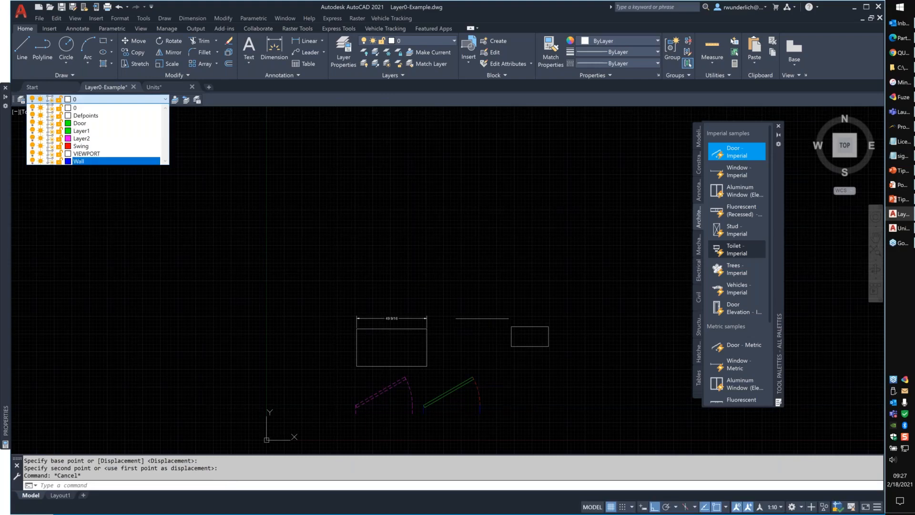
left_click(447, 213)
key("Escape")
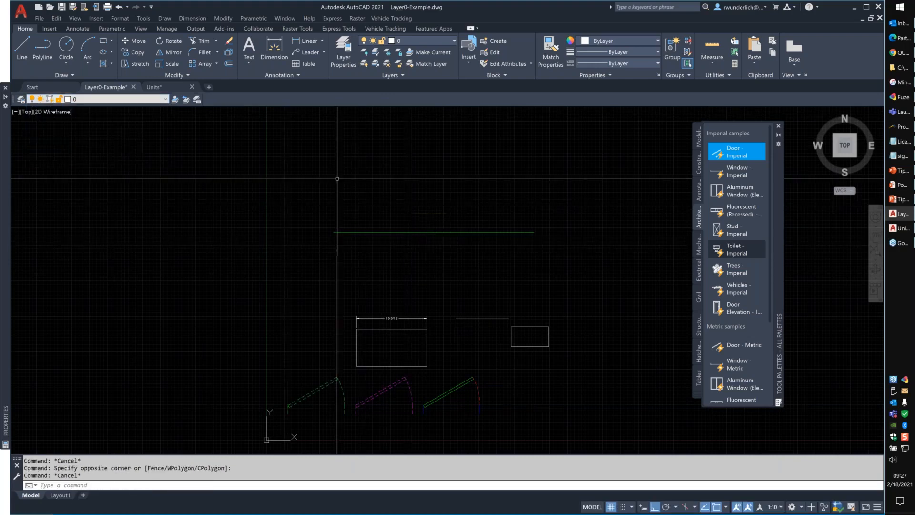
left_click(95, 99)
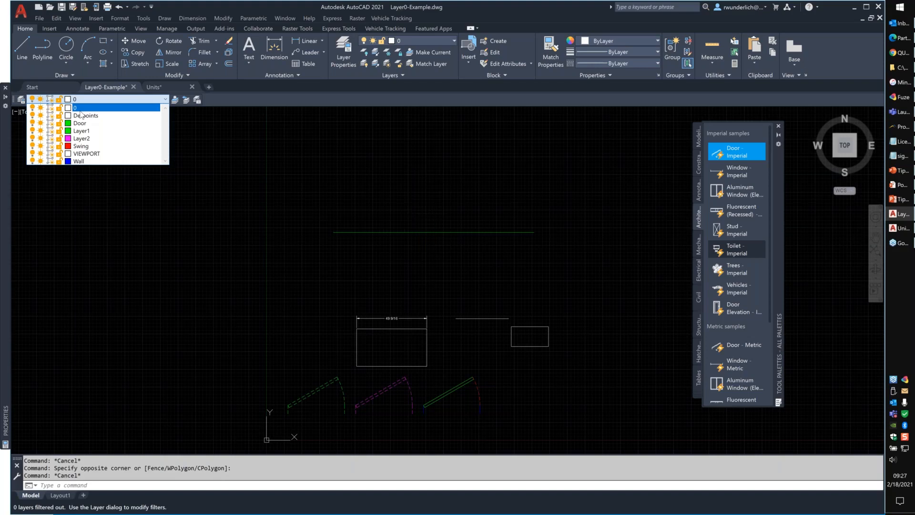
left_click(34, 131)
left_click(345, 197)
key("Escape")
Quick-select all Line objects in the entire drawing whose layer equals Layer1.
type("qselect")
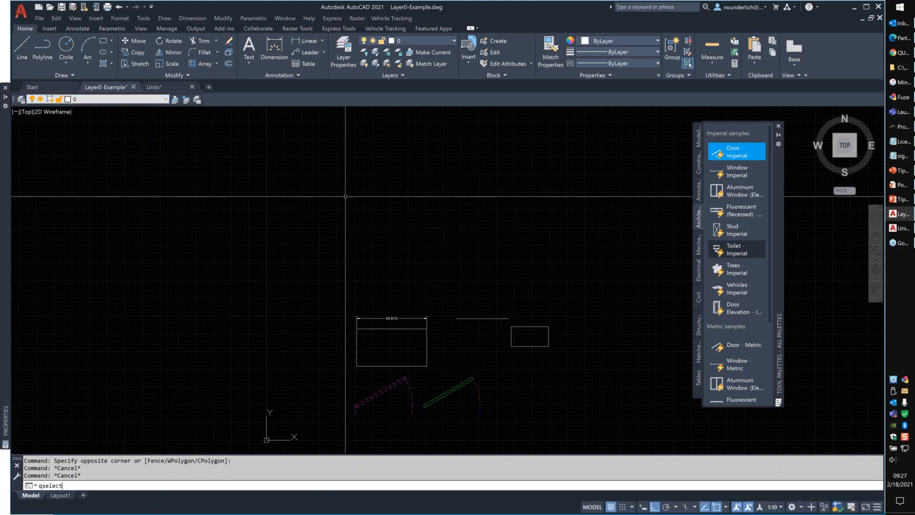
key("Return")
left_click(477, 185)
left_click(437, 216)
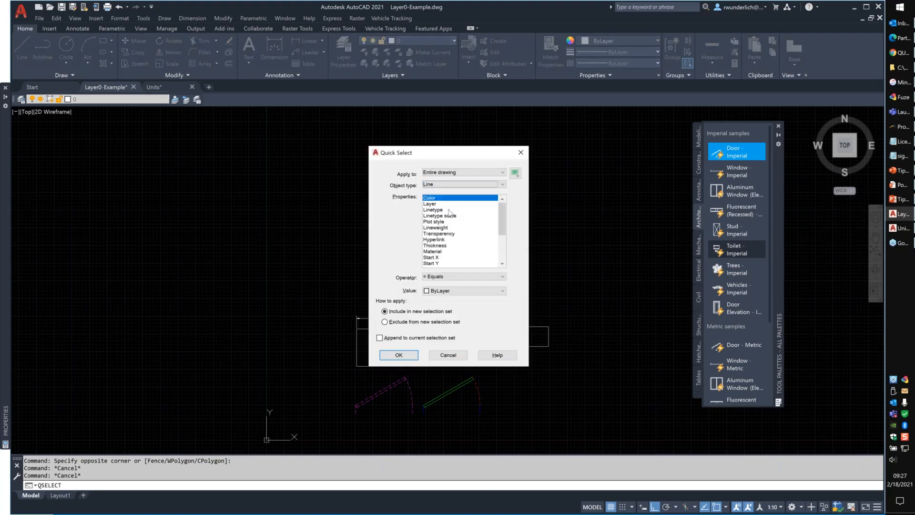
left_click(437, 204)
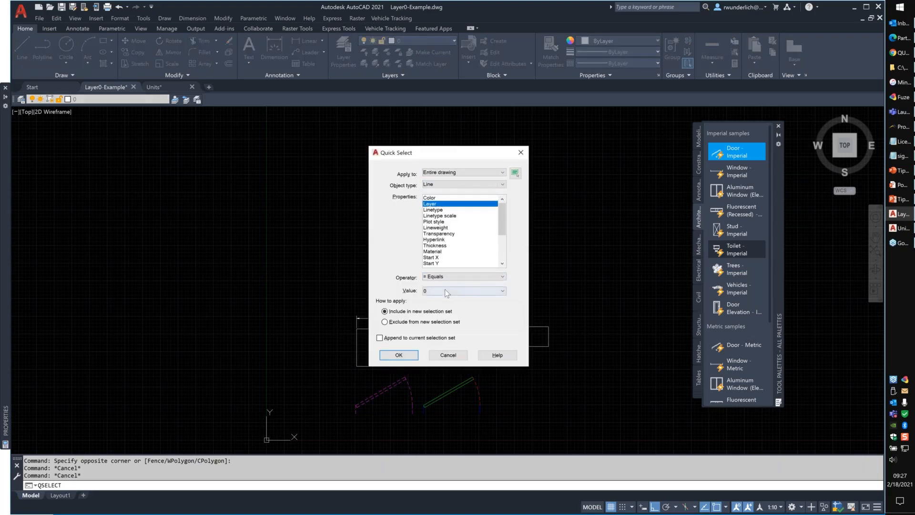
left_click(446, 291)
left_click(445, 323)
left_click(397, 356)
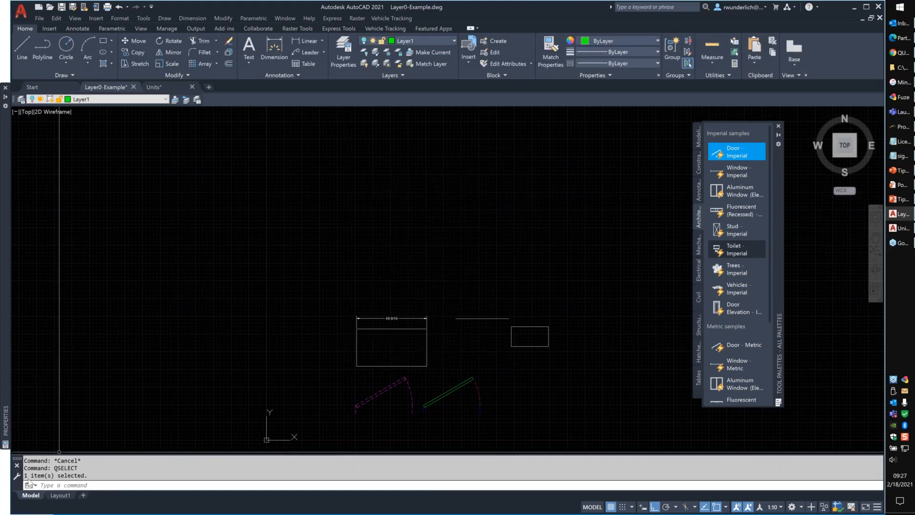
Move the selected hidden line straight up and turn Layer1 back on.
type("m")
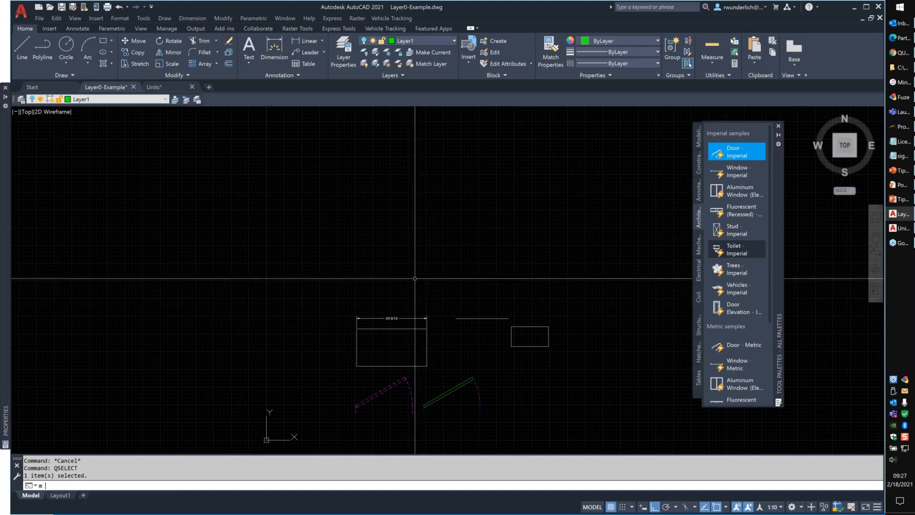
key("Return")
left_click(427, 278)
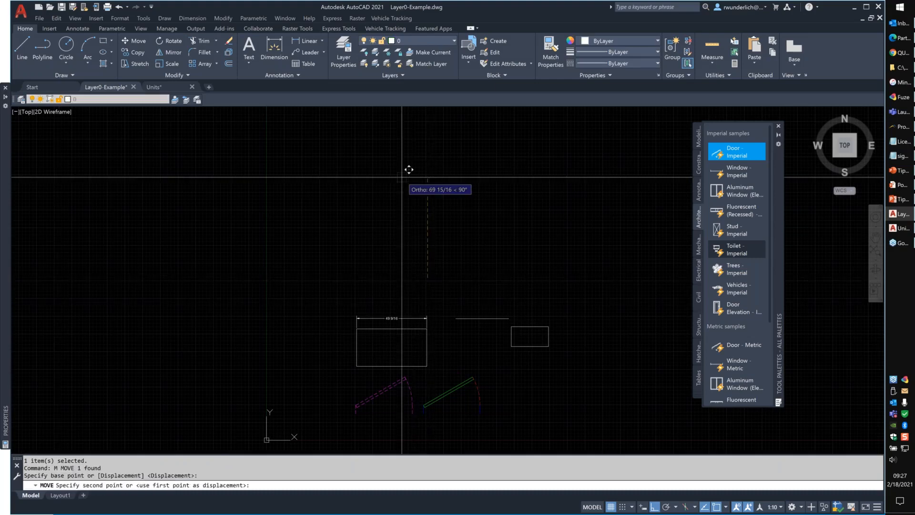
left_click(402, 177)
left_click(122, 99)
left_click(344, 233)
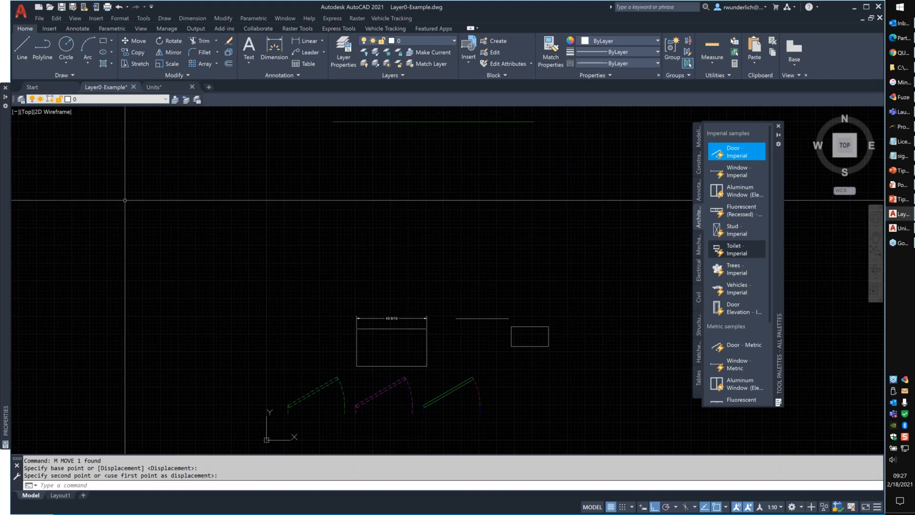
Lock Layer1 while keeping layer 0 current.
left_click(101, 100)
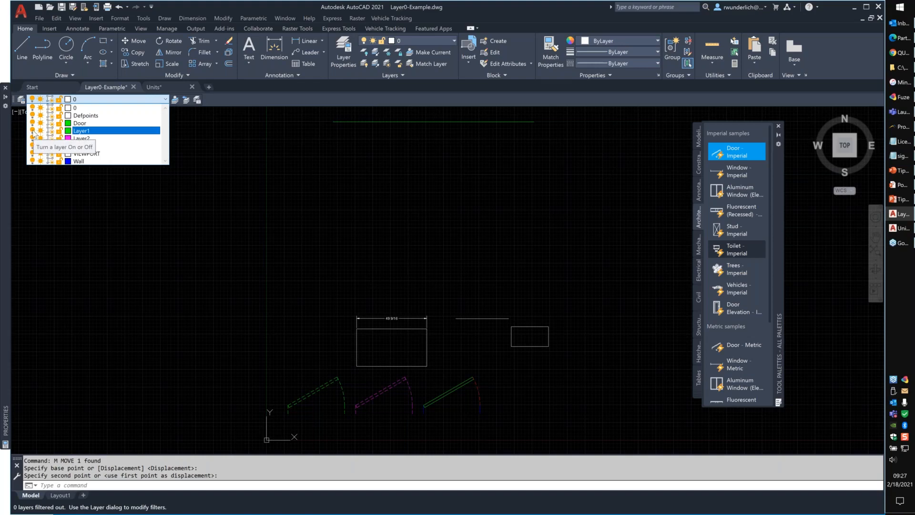
left_click(368, 166)
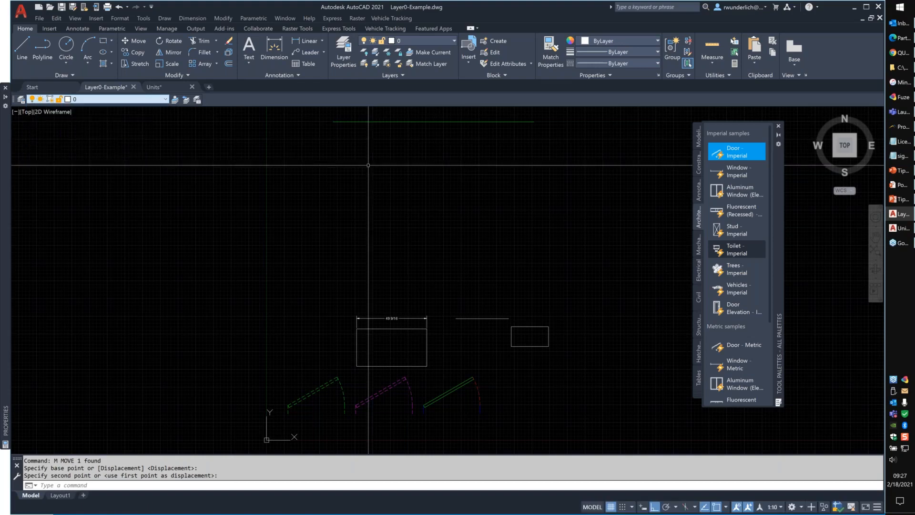
left_click(100, 101)
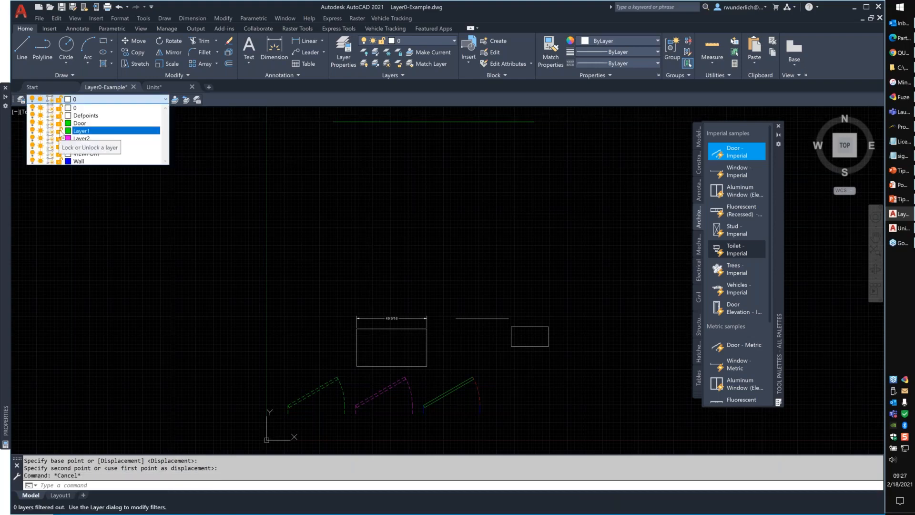
left_click(175, 118)
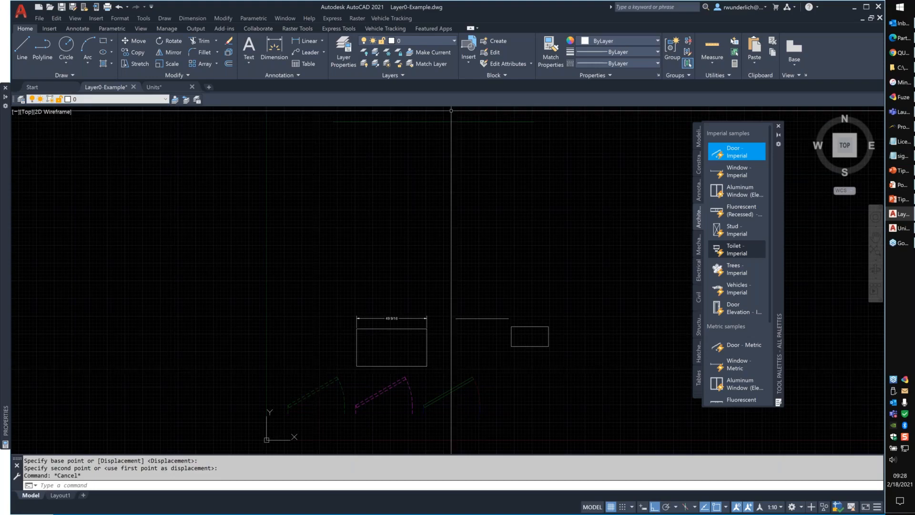
Select the locked horizontal line with a crossing window, check its layer, and clear the selection.
left_click_drag(451, 111, 376, 176)
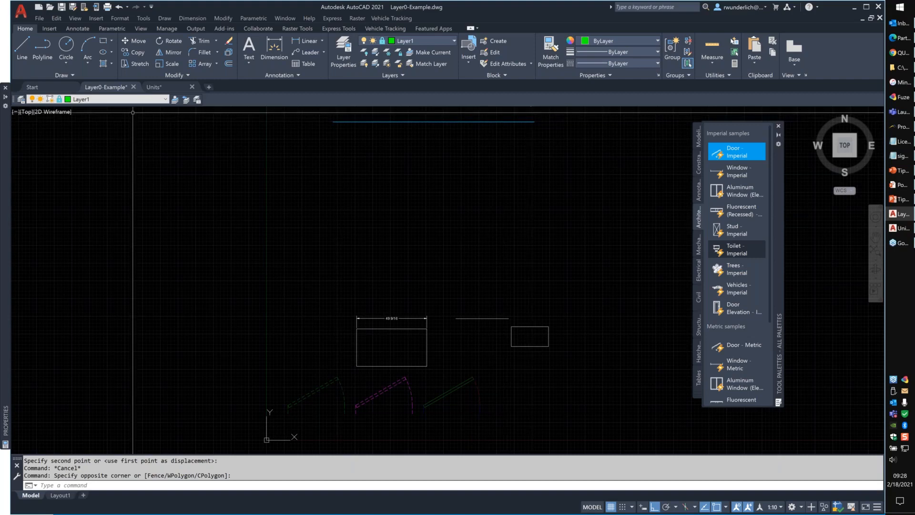
left_click(115, 99)
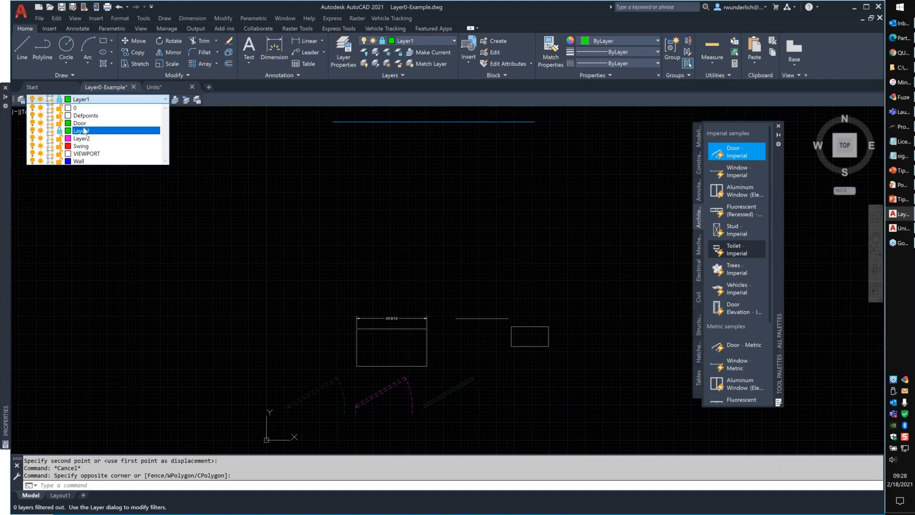
left_click(84, 131)
key("Escape")
key("Escape")
Quick-select the Line objects on the locked Layer1 across the entire drawing.
type("qselect")
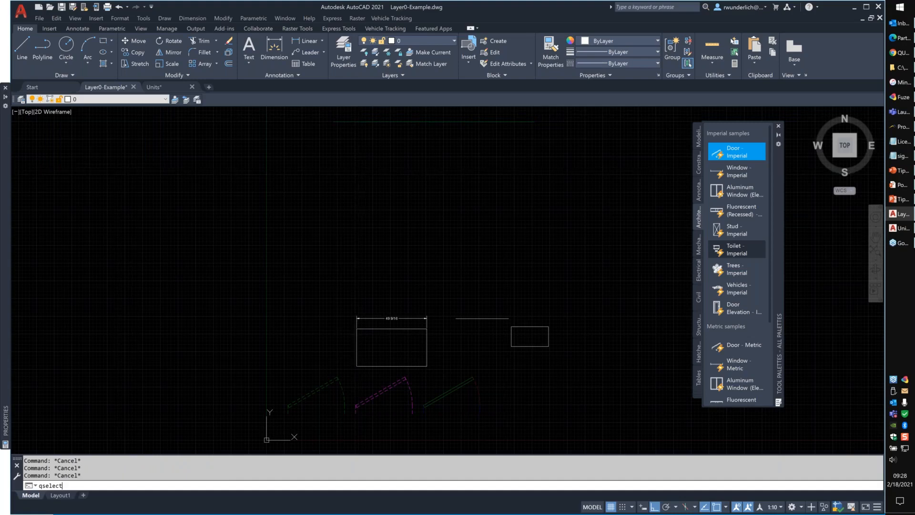
key("Return")
left_click(448, 184)
left_click(435, 215)
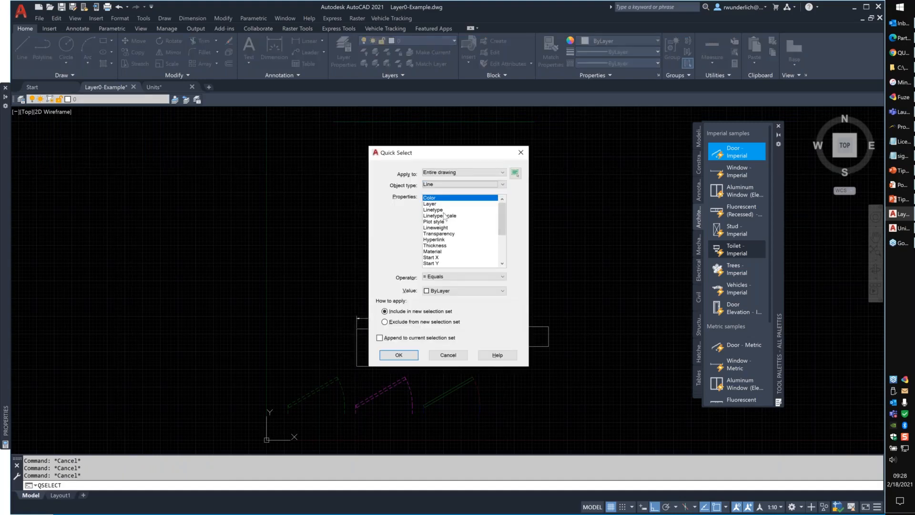
left_click(432, 205)
left_click(441, 291)
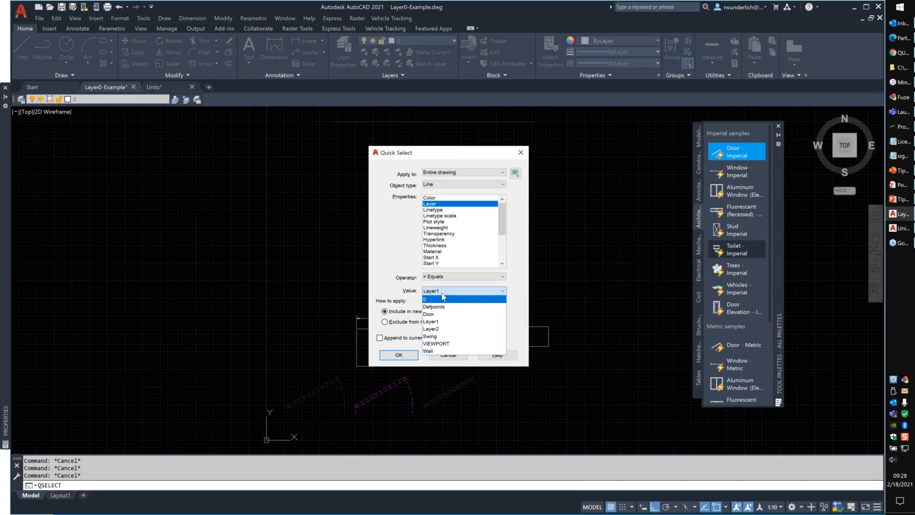
left_click(442, 294)
left_click(398, 355)
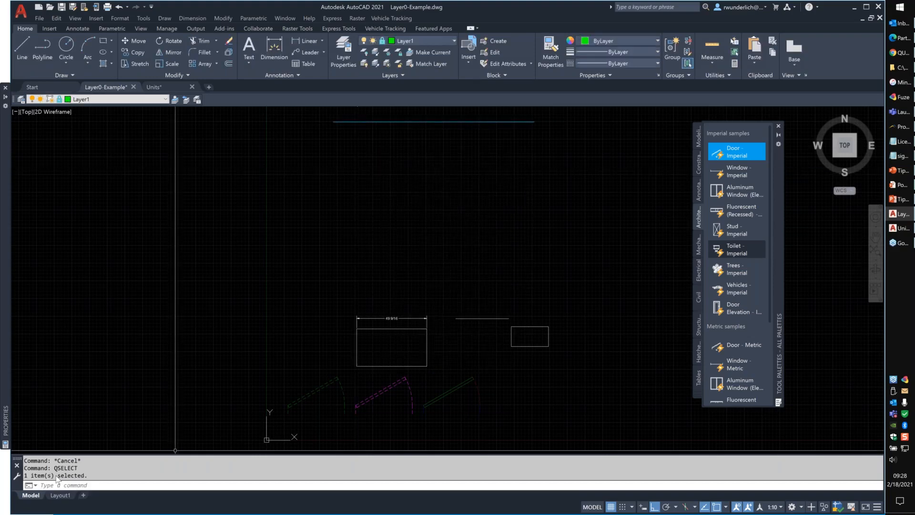
Try to move the selected line on the locked layer, and cancel the Move command.
type("m")
key("Return")
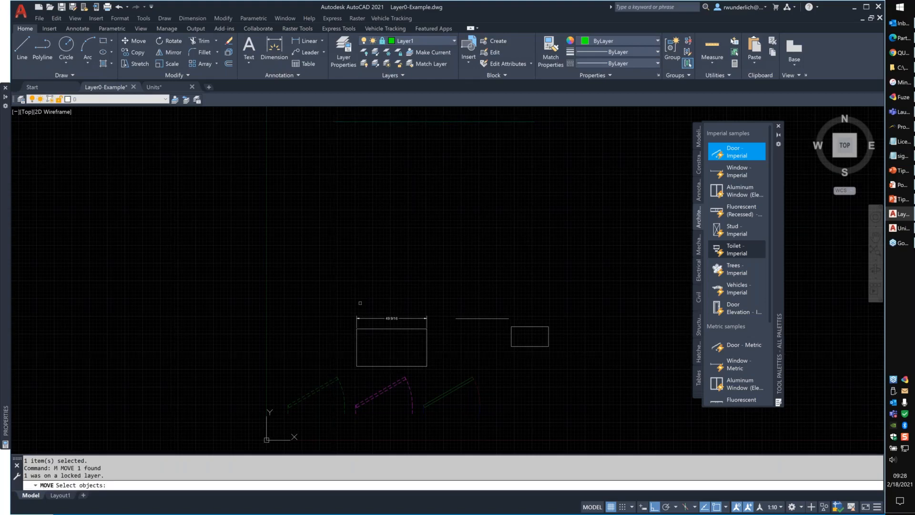
double_click(379, 171)
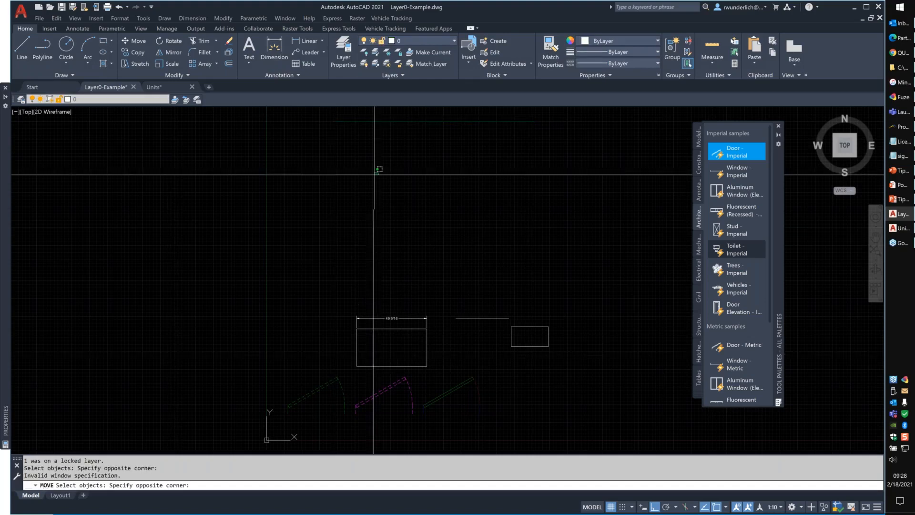
left_click(301, 238)
key("Escape")
key("Escape")
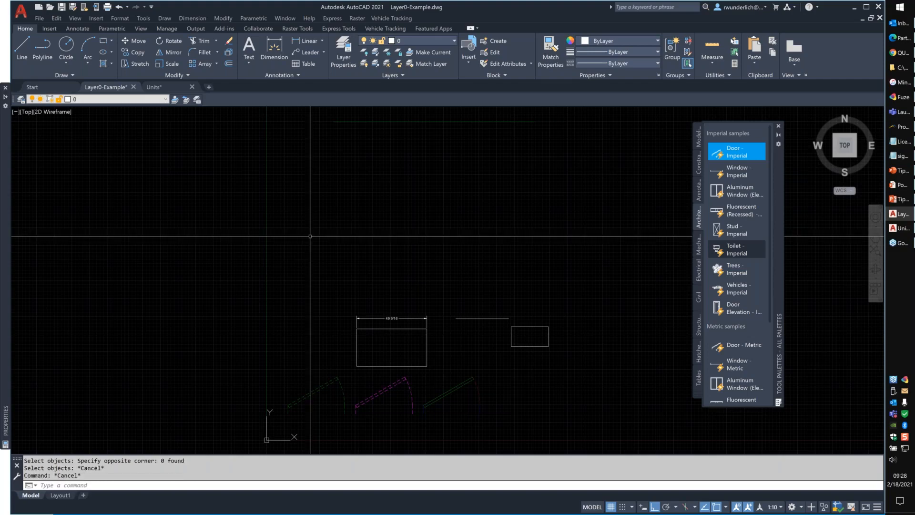
Unlock Layer1 and move its horizontal line straight down by its midpoint grip.
left_click(96, 99)
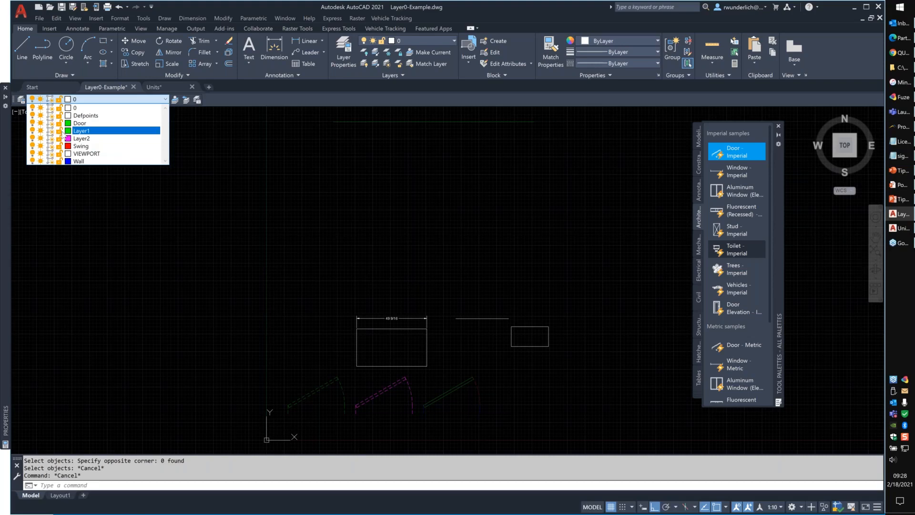
left_click(398, 115)
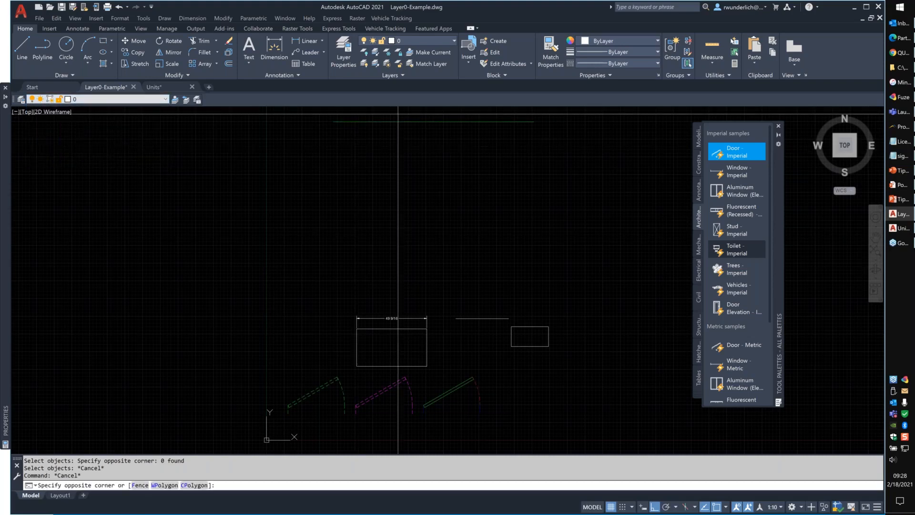
left_click(434, 122)
left_click(433, 121)
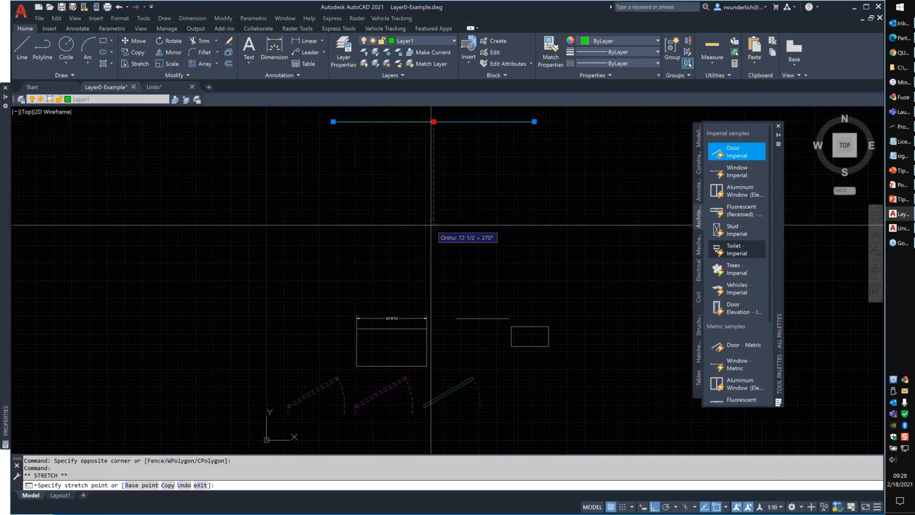
left_click(430, 225)
key("Escape")
Freeze Layer1 in model space.
left_click(79, 99)
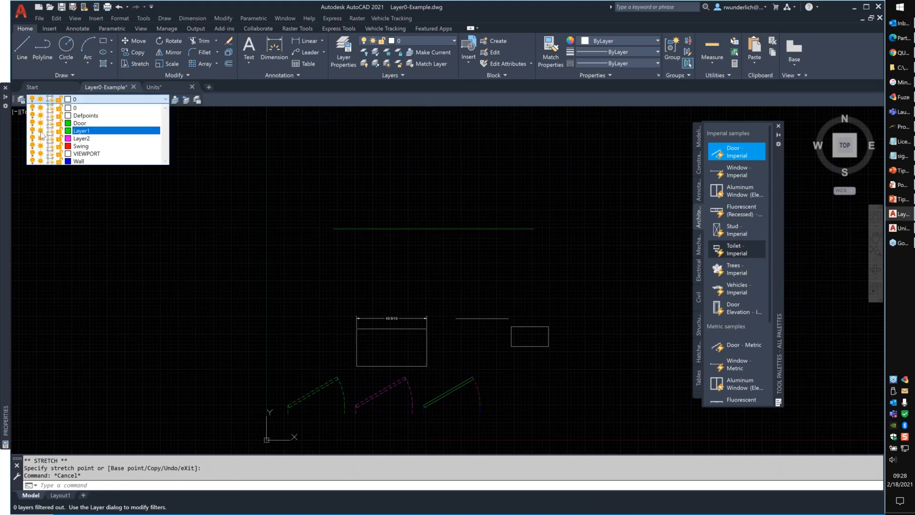
left_click(41, 131)
left_click(261, 177)
key("Escape")
Quick-select the Line objects on the frozen Layer1 across the entire drawing.
type("qselec")
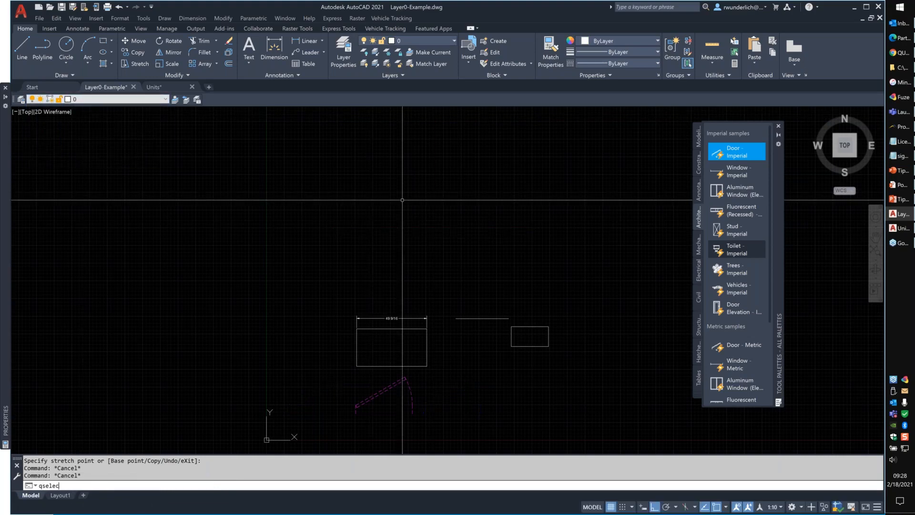
type("t")
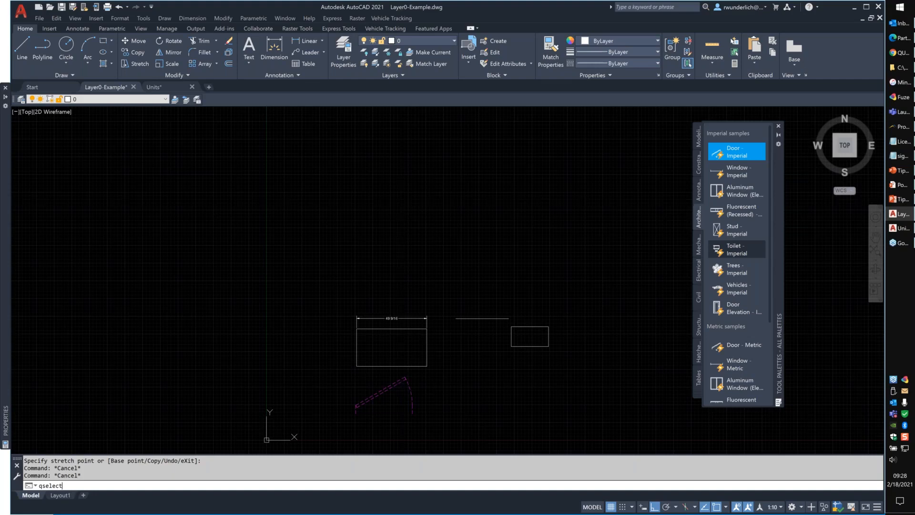
key("Return")
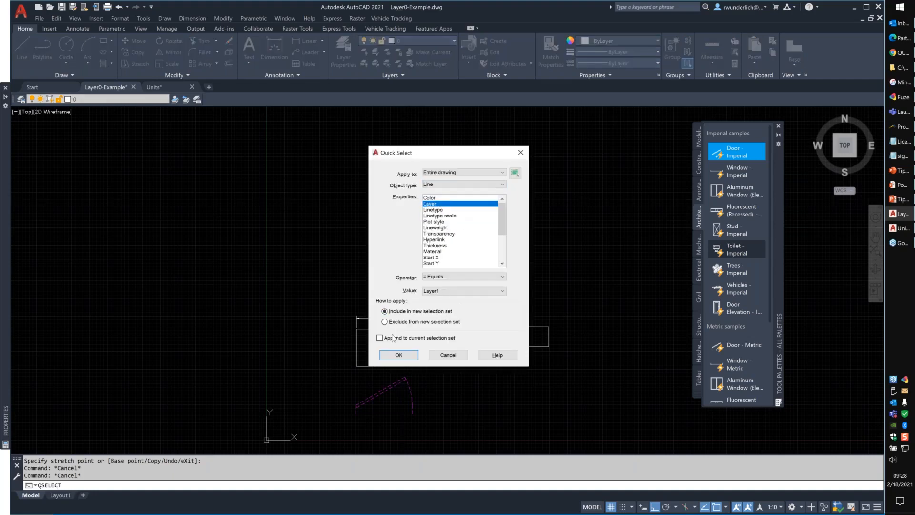
left_click(398, 355)
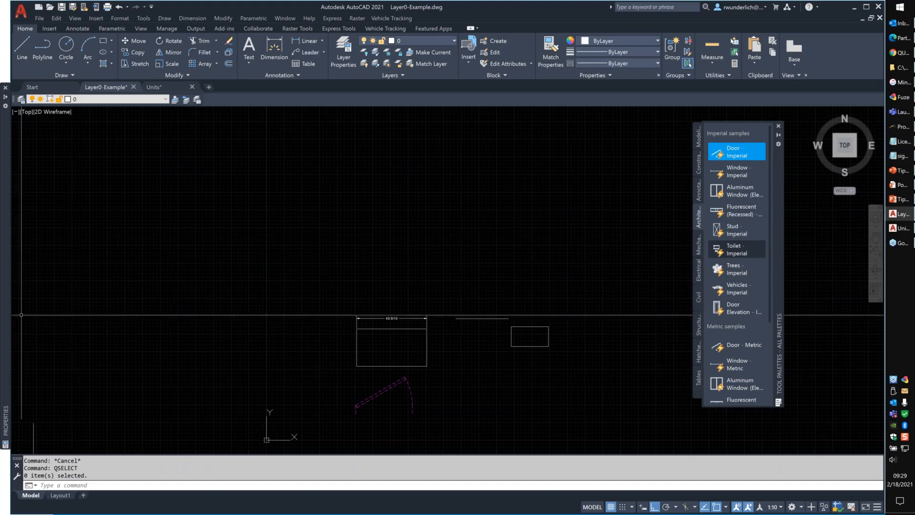
Create a new layout named Layout2 after Layout1 and open it.
left_click(60, 496)
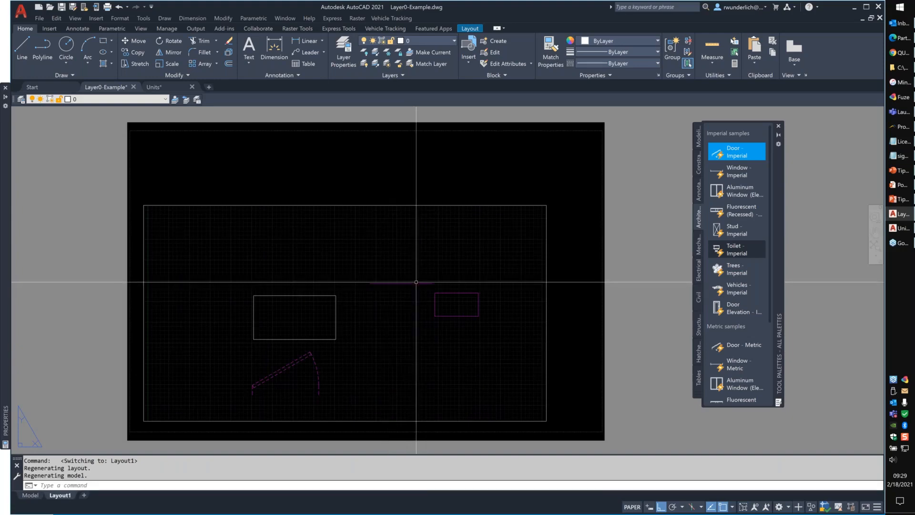
left_click(85, 496)
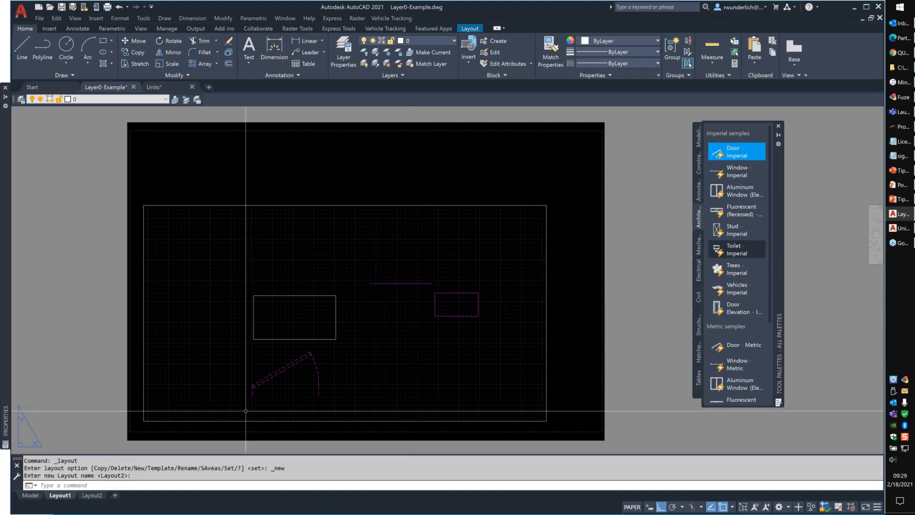
left_click(96, 495)
scroll(461, 270, "down", 2)
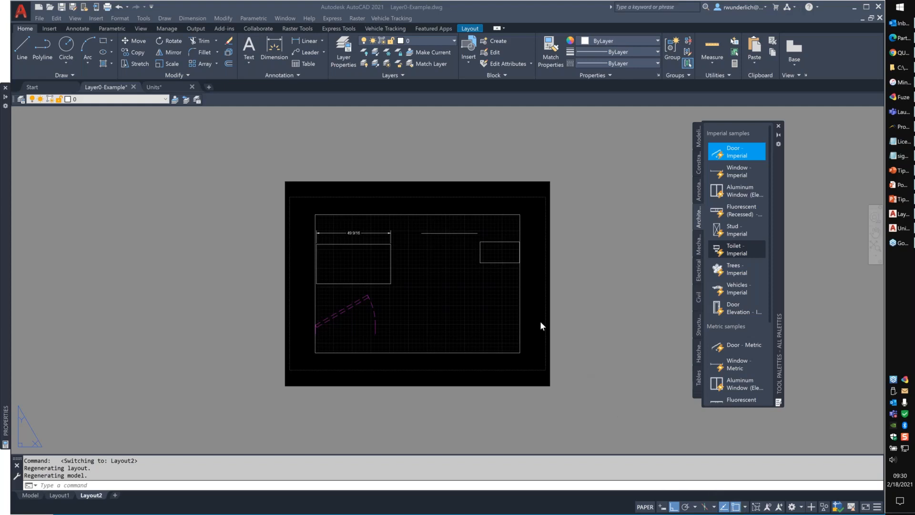
Activate the Layout2 viewport, zoom its model view out and return to paper space.
left_click(522, 314)
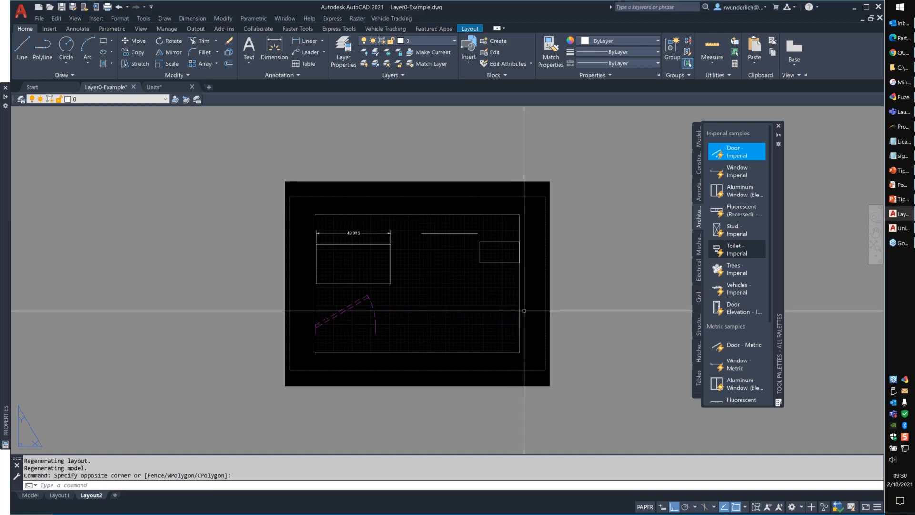
left_click(508, 312)
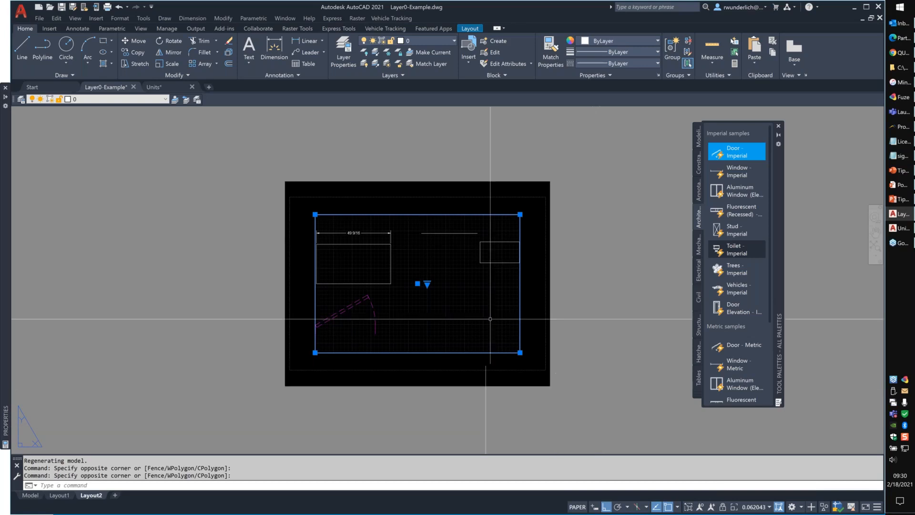
left_click(566, 289)
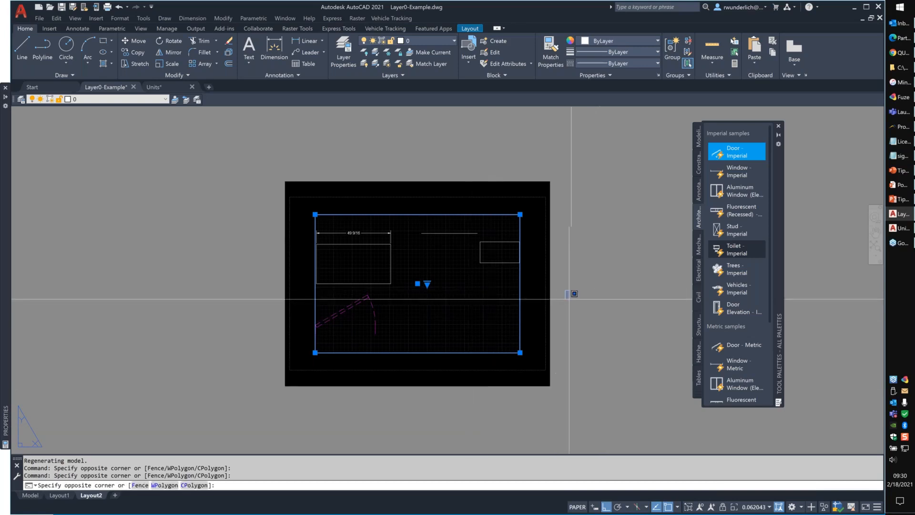
double_click(411, 287)
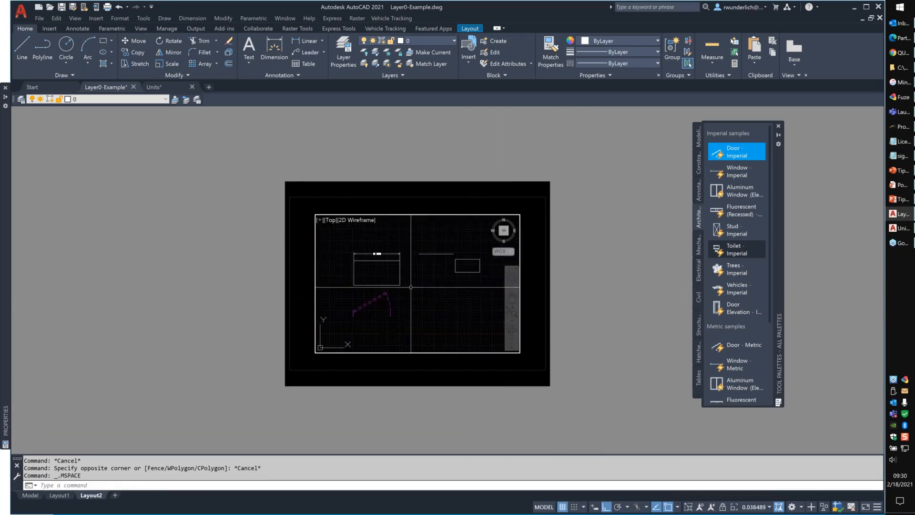
double_click(548, 298)
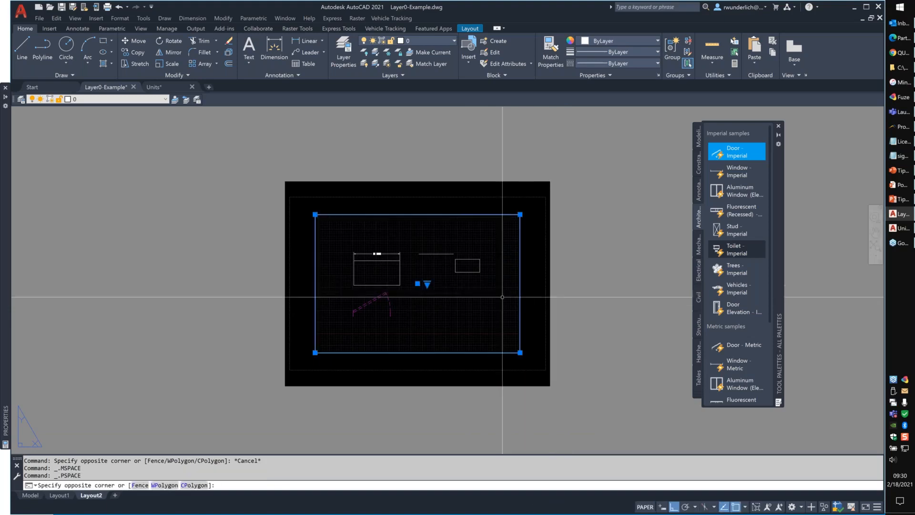
Select the Layout2 viewport, lock its display and clear the selection.
left_click(530, 286)
left_click(508, 276)
left_click(551, 313)
left_click(502, 307)
key("Escape")
Activate the locked Layout2 viewport, test zooming in and out inside it, and return to paper space.
double_click(465, 304)
scroll(403, 298, "up", 2)
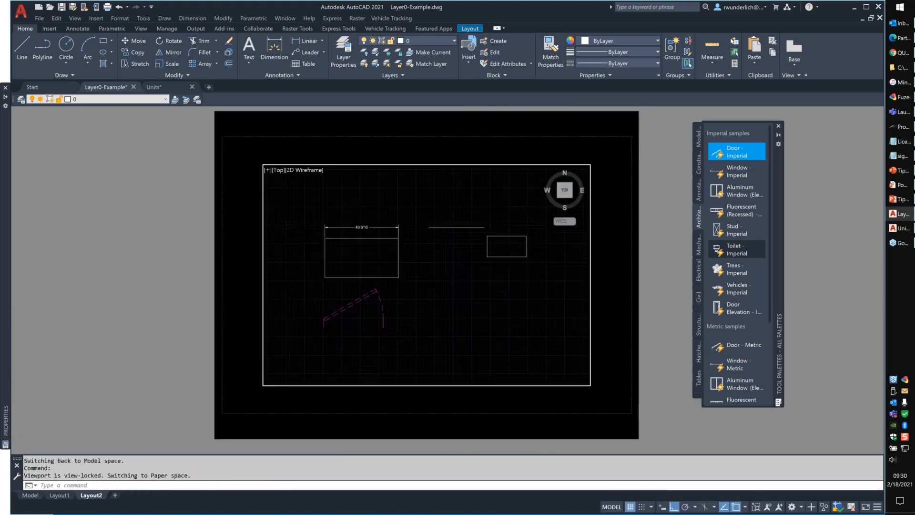
scroll(402, 298, "up", 4)
scroll(402, 298, "down", 4)
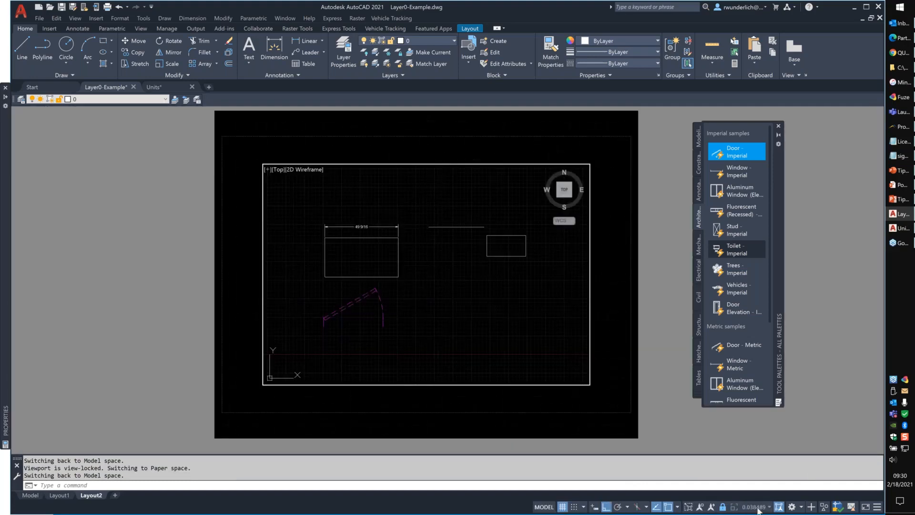
double_click(627, 377)
key("Escape")
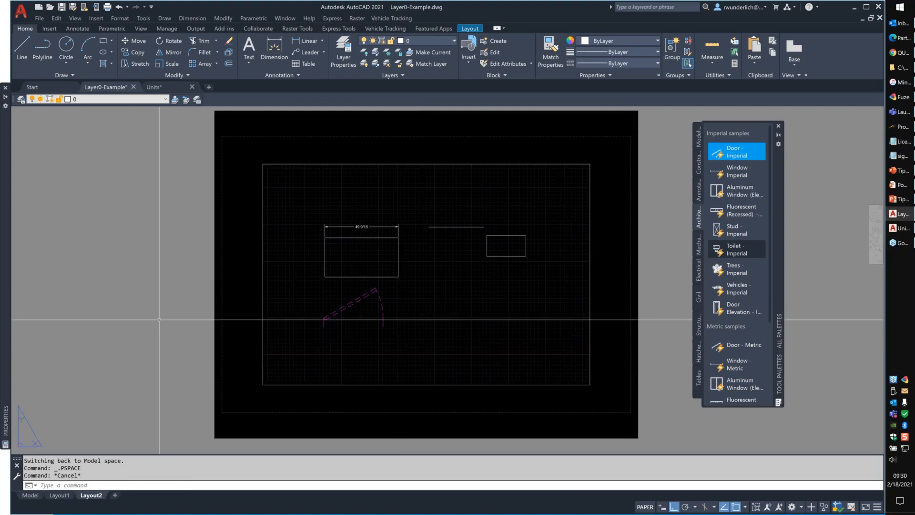
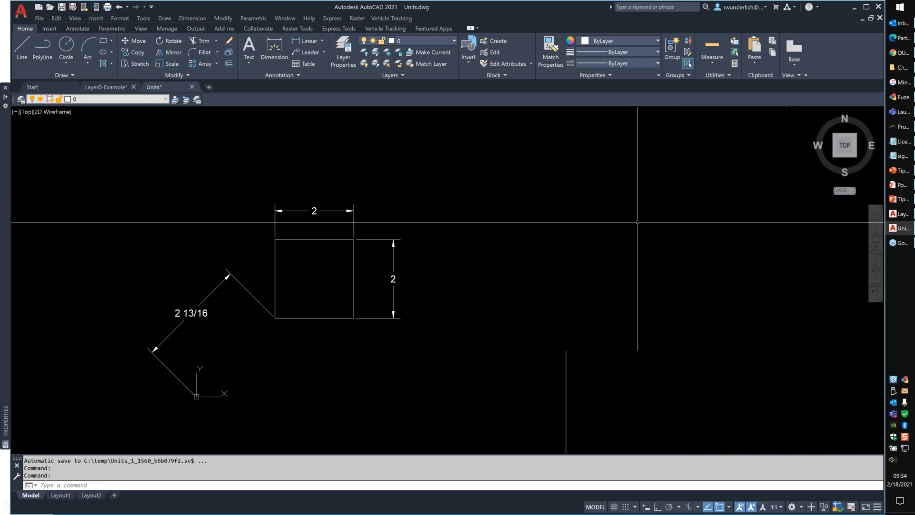
Check the length type and insertion scale in the drawing units of Units.dwg, and cancel without changes.
middle_click_drag(312, 311, 422, 302)
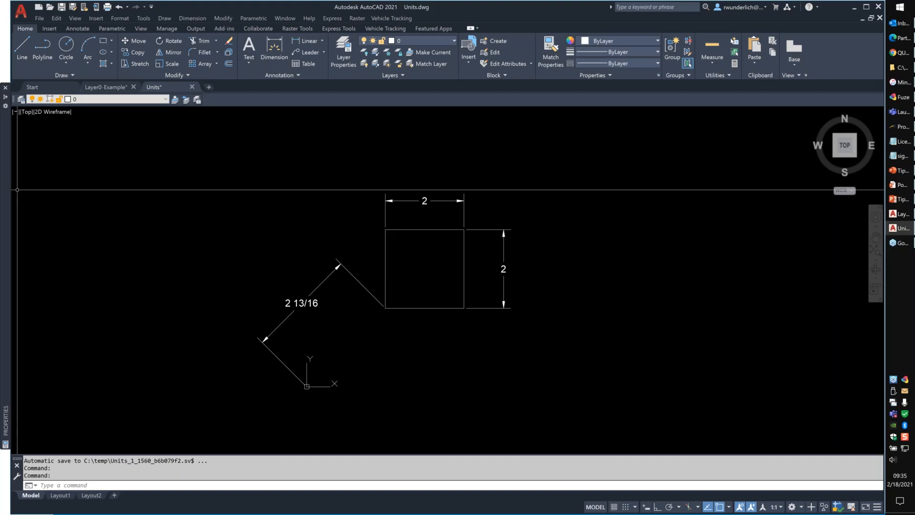
type("units")
key("Return")
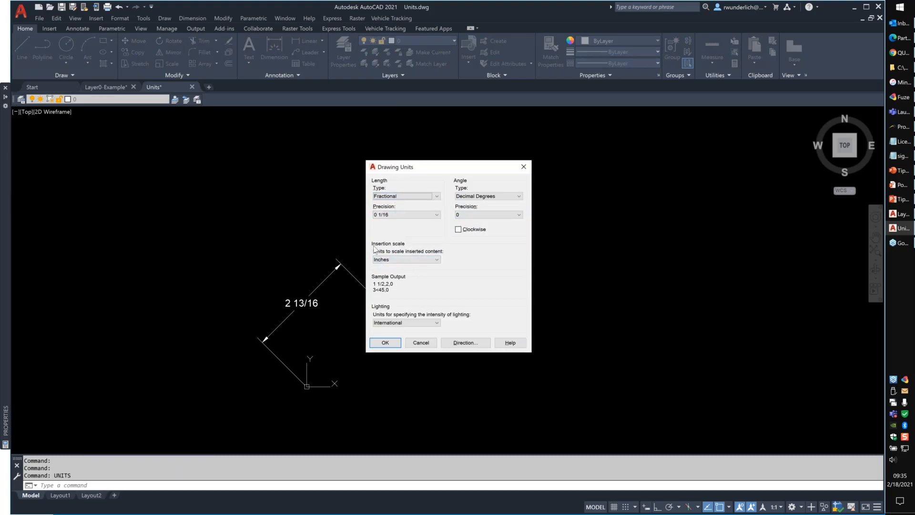
left_click(420, 343)
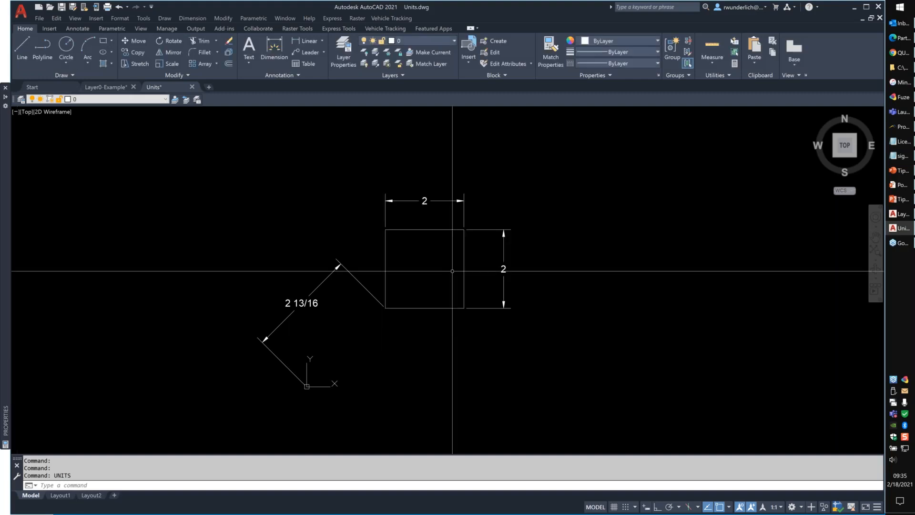
Start the classic Insert command and load MetricBlock.dwg from the Webinar folder as the block source.
middle_click_drag(444, 265, 339, 276)
scroll(338, 276, "down", 2)
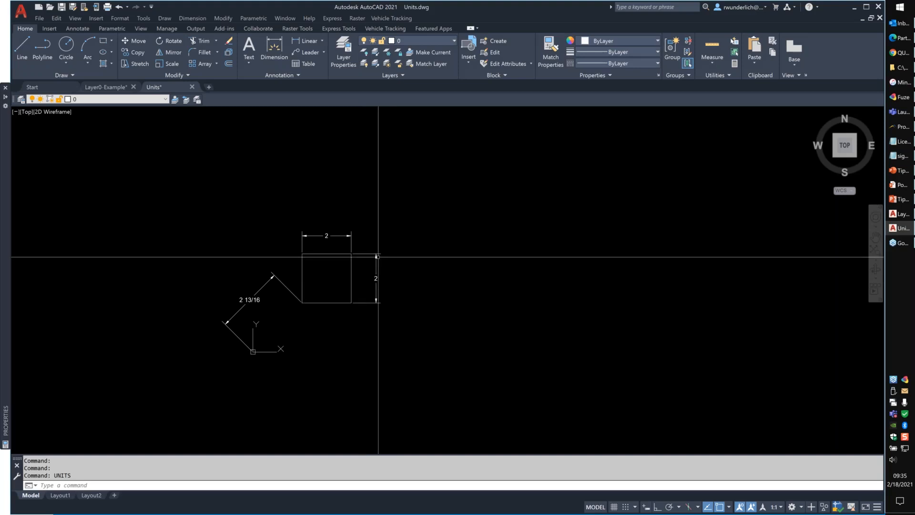
type("CLssicinse")
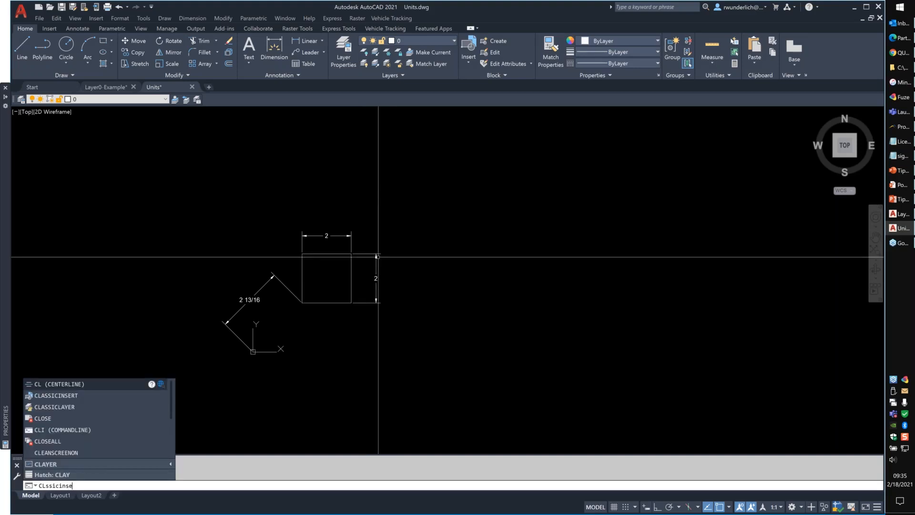
type("rt")
key("Return")
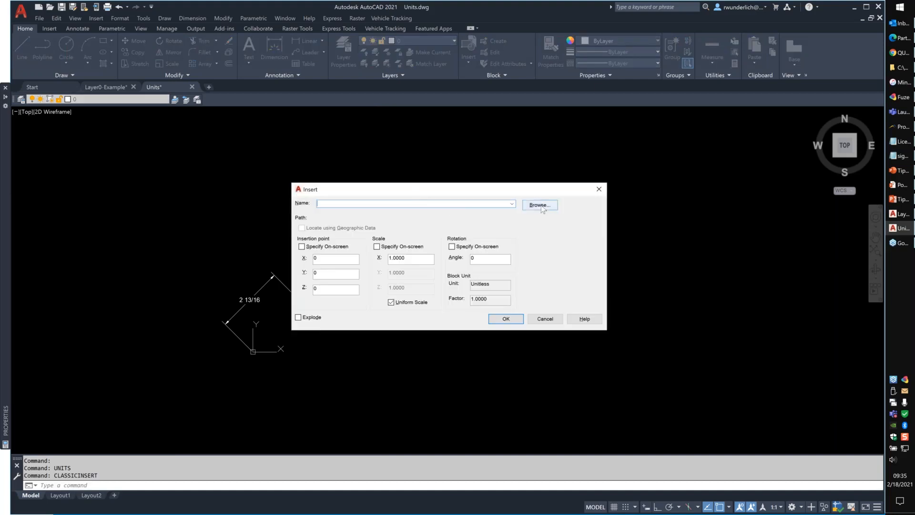
left_click(540, 205)
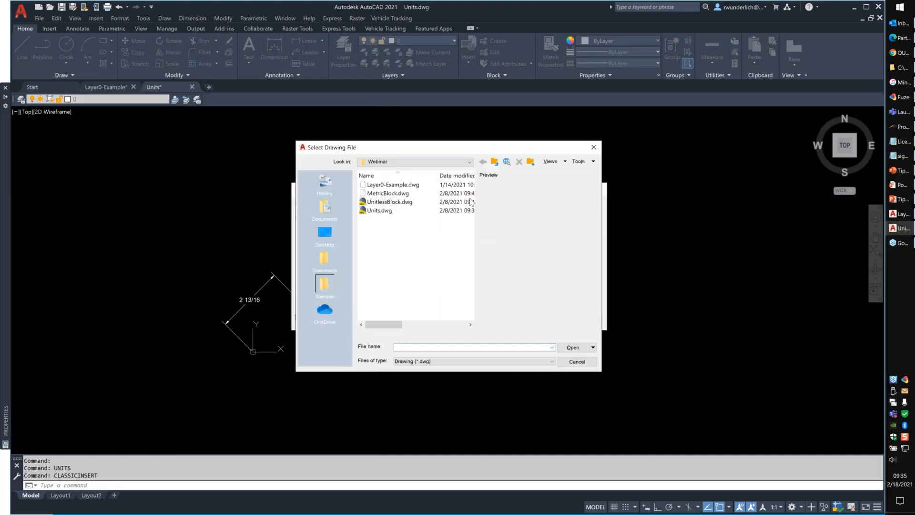
left_click(388, 193)
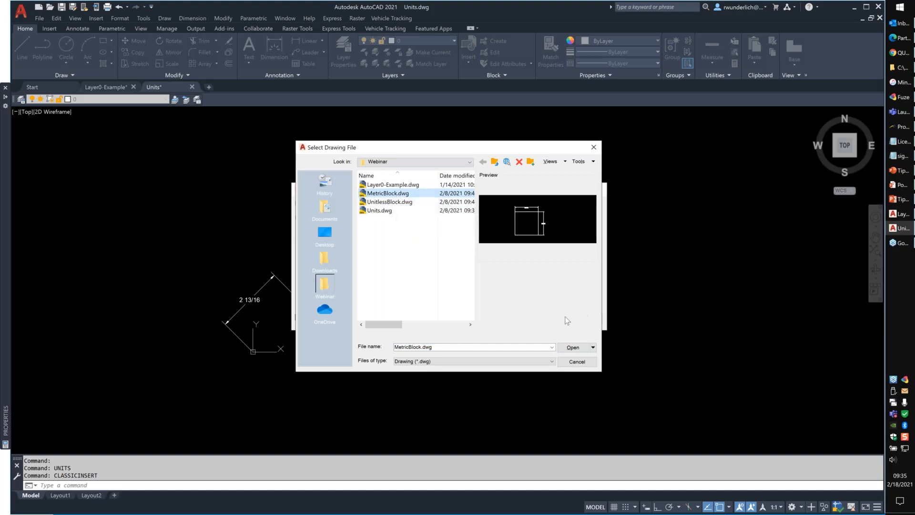
left_click(572, 347)
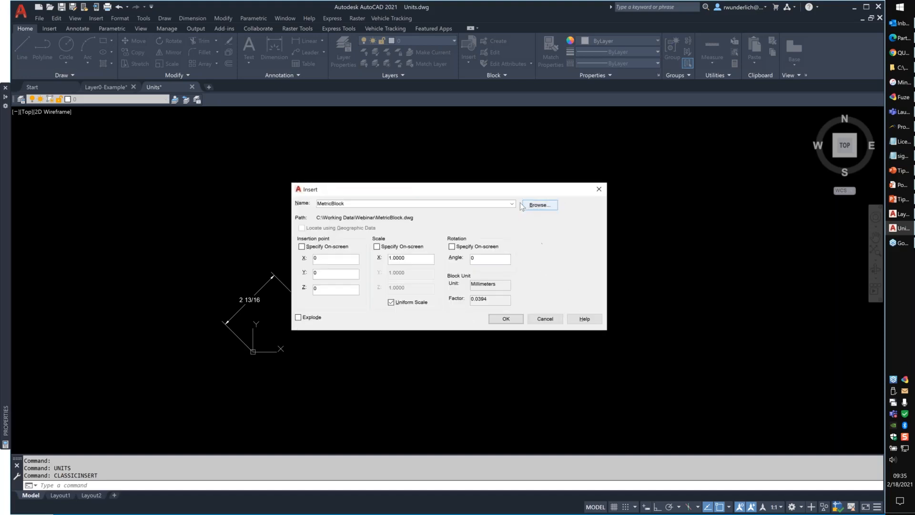
Set the insertion point to be specified on-screen and place MetricBlock to the right of the dimensioned square.
left_click_drag(500, 286, 459, 298)
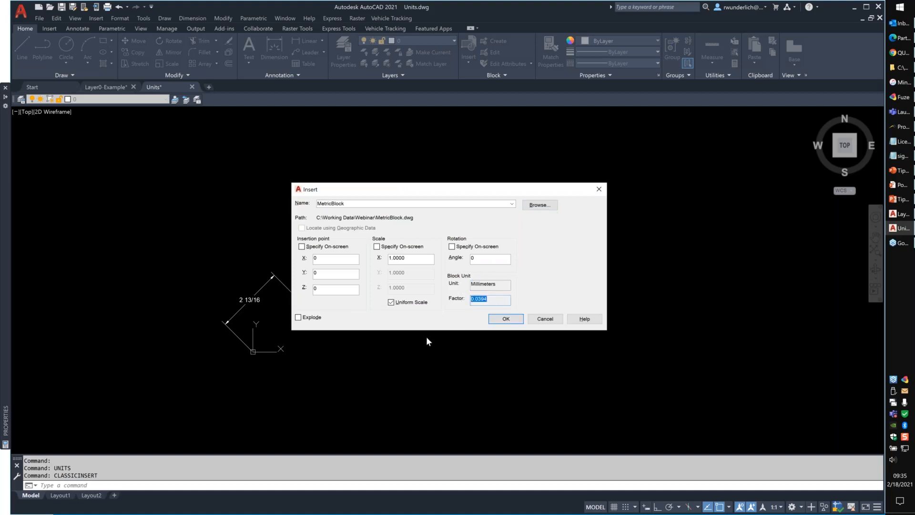
left_click(302, 246)
left_click(501, 321)
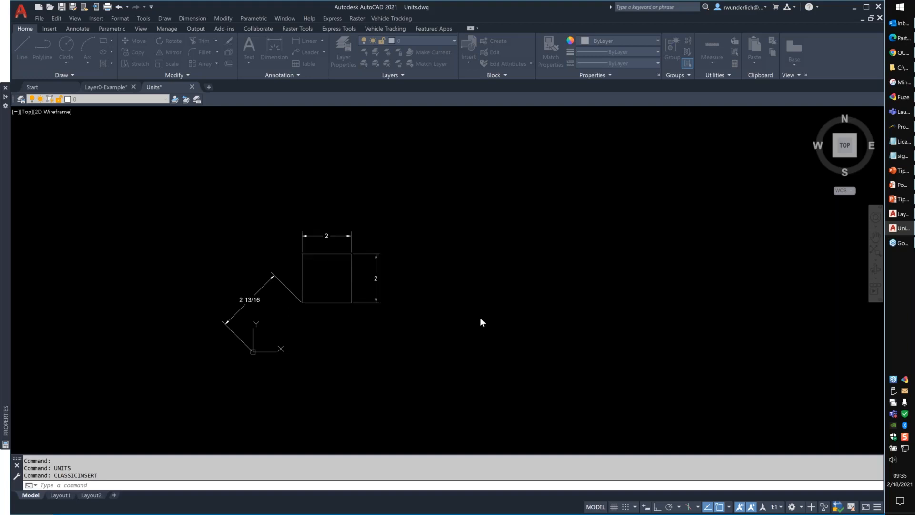
left_click(453, 290)
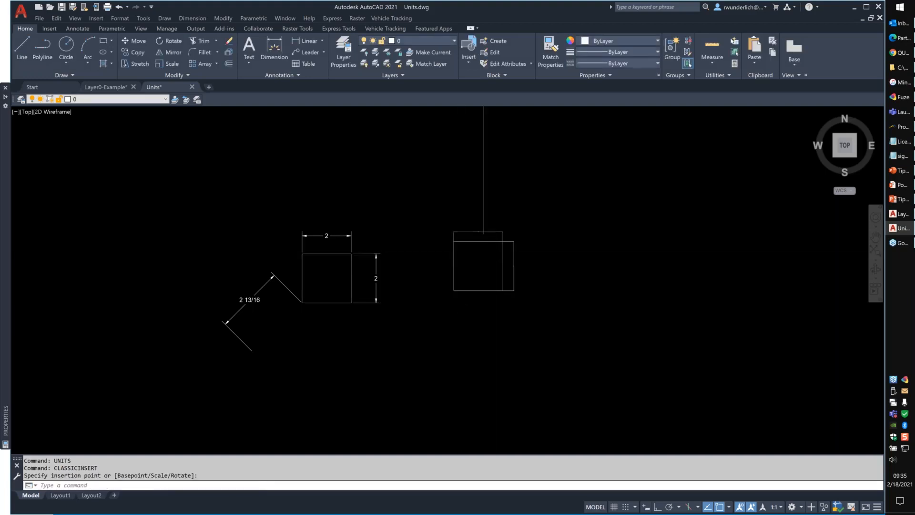
Inspect the inserted metric block's top dimension text and recheck the insertion scale in the drawing units.
scroll(477, 227, "up", 14)
scroll(613, 200, "up", 2)
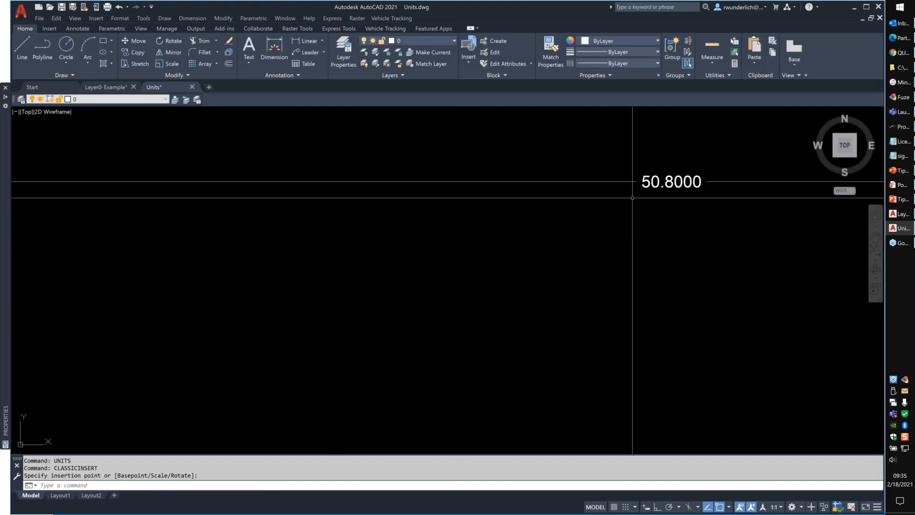
scroll(633, 197, "down", 10)
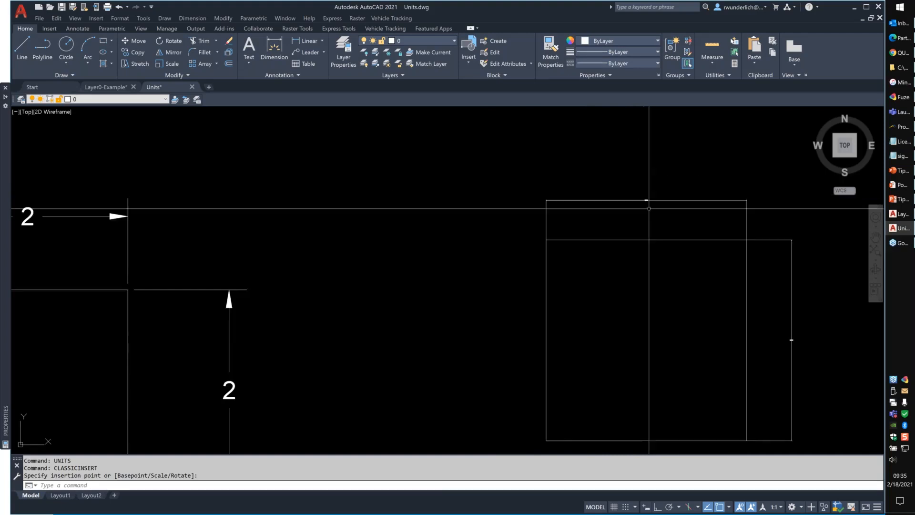
middle_click_drag(649, 296, 527, 266)
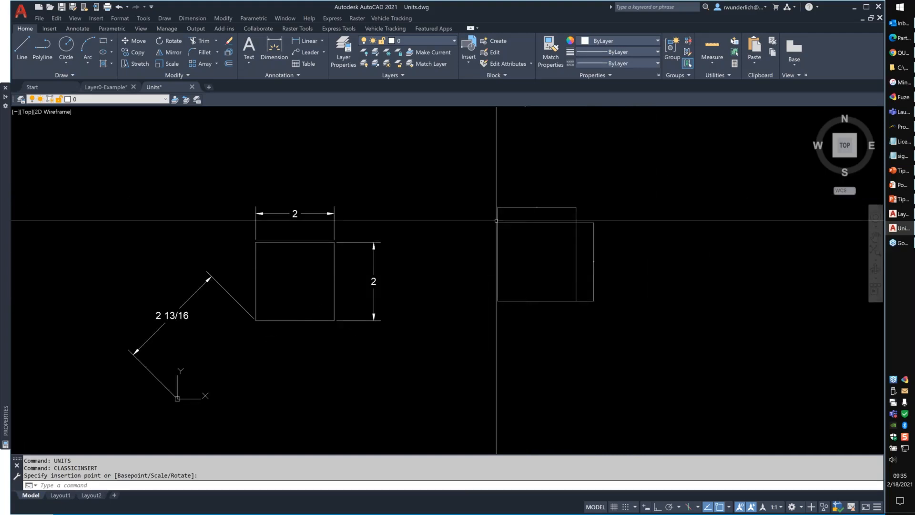
type("units")
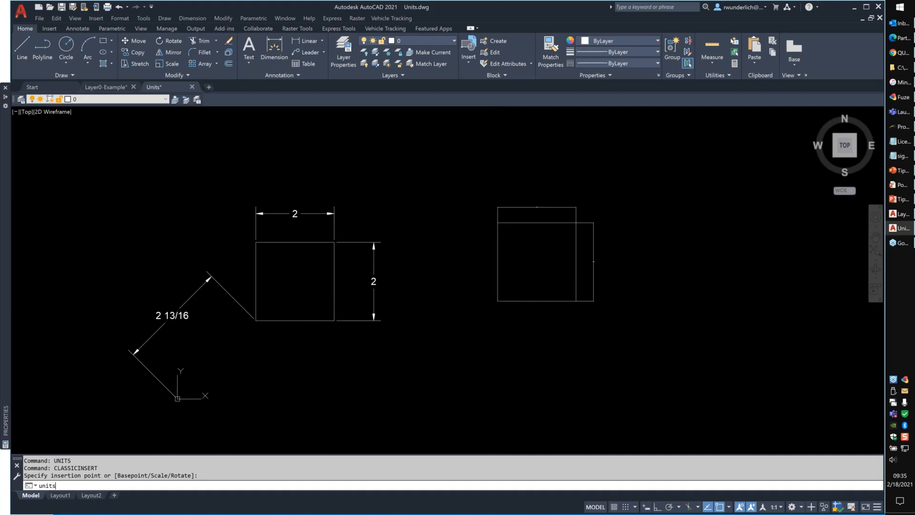
key("Return")
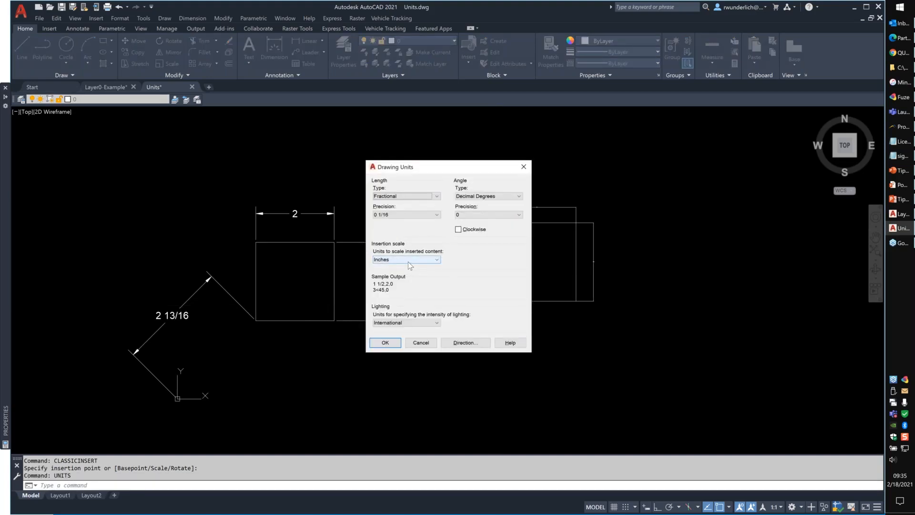
key("Return")
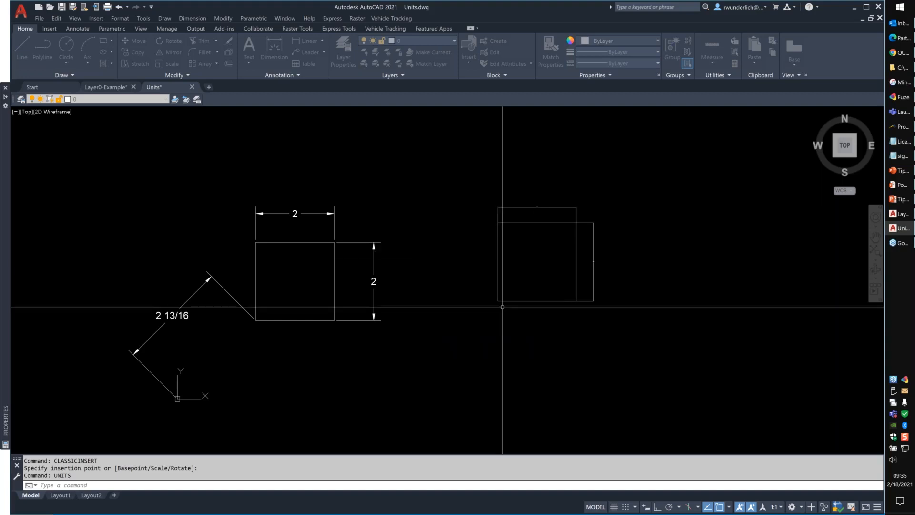
Check the default source and target insertion scale units in the user preferences of the Options, and cancel without changes.
type("options")
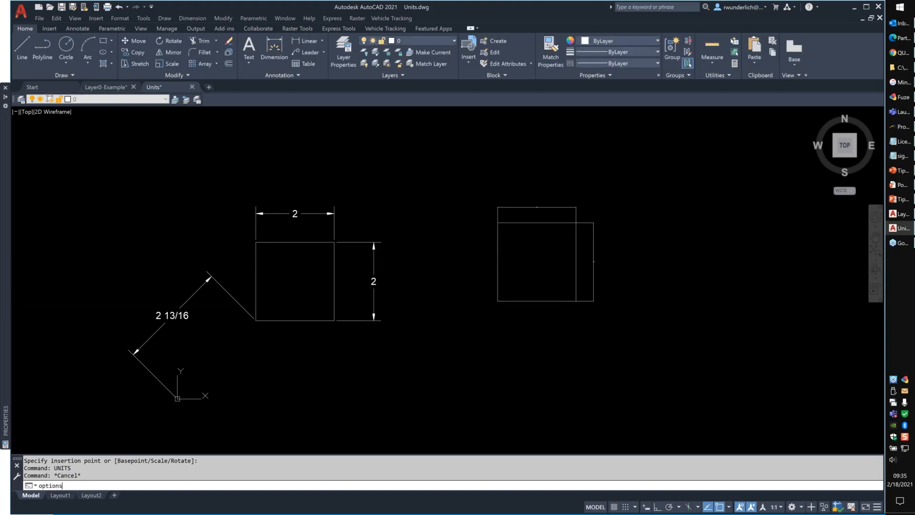
key("Return")
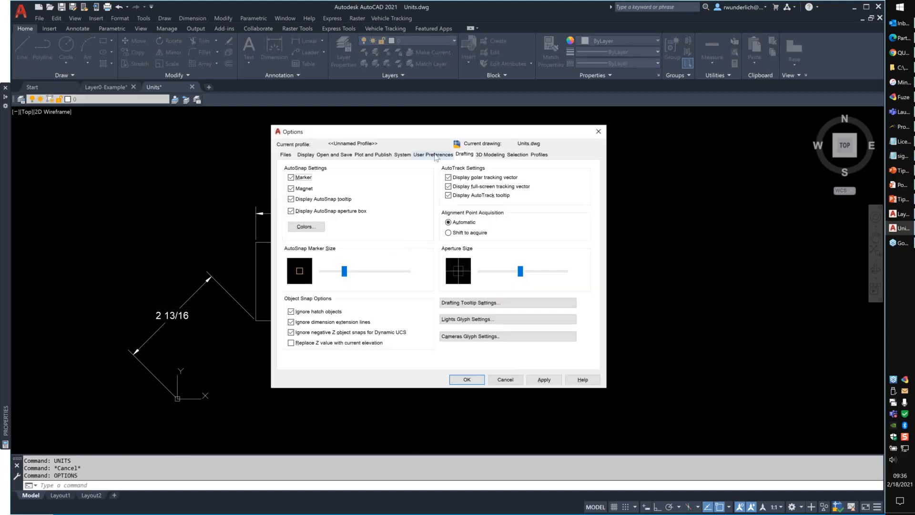
left_click(431, 154)
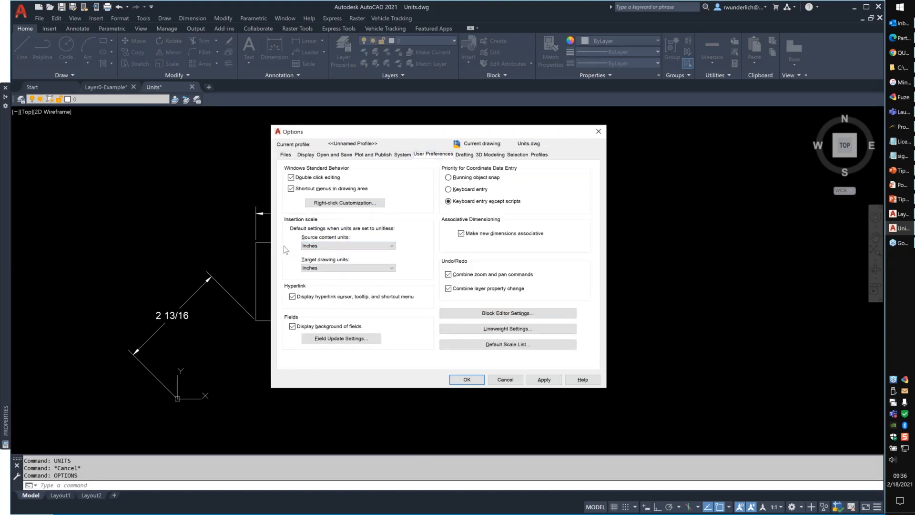
left_click(506, 379)
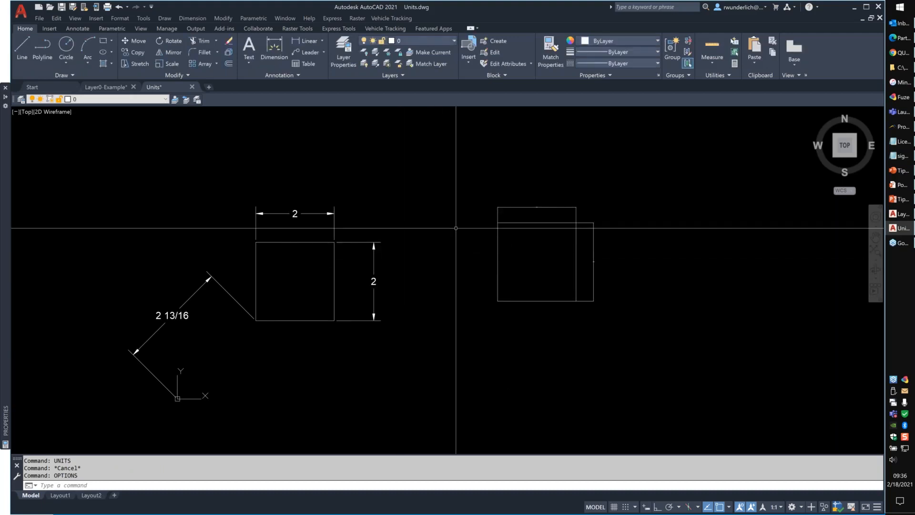
Query the INSUNITS variable without changing it, consult the INSUNITS values slide in the presentation, and return to AutoCAD.
type("insunits")
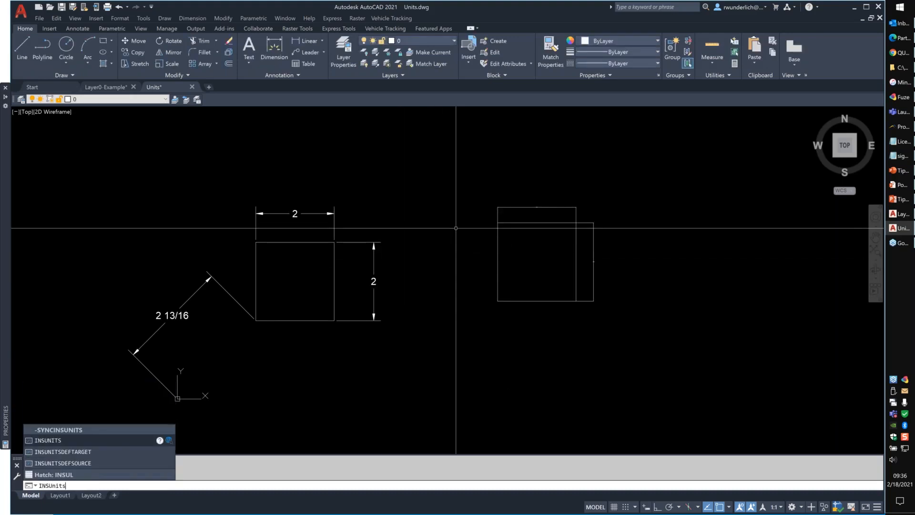
key("Return")
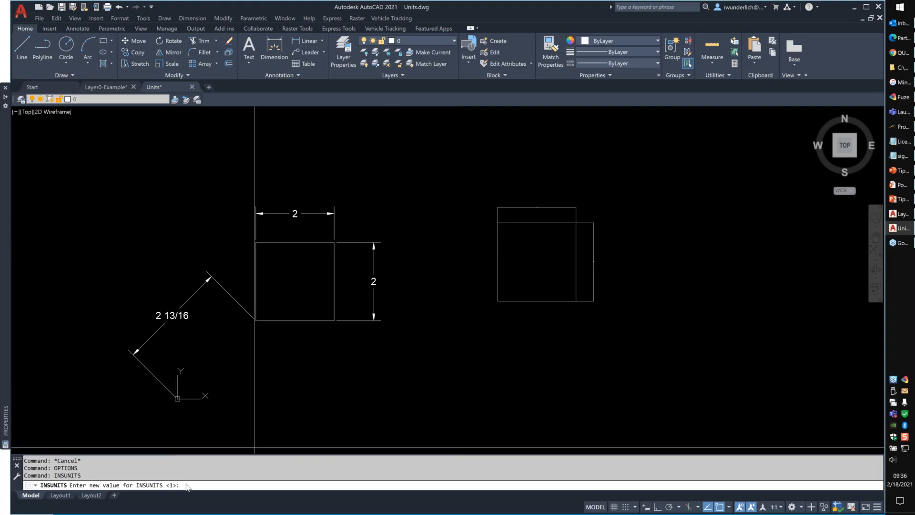
key("Escape")
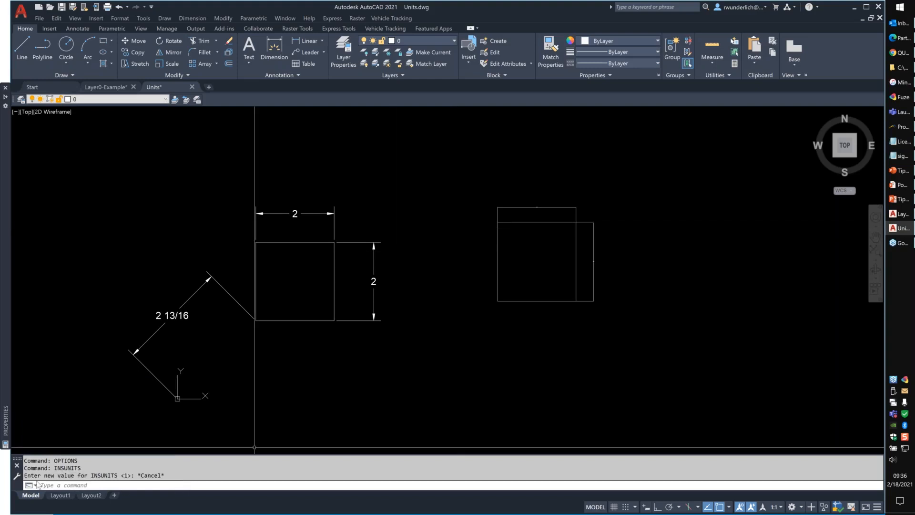
left_click(7, 482)
left_click(226, 466)
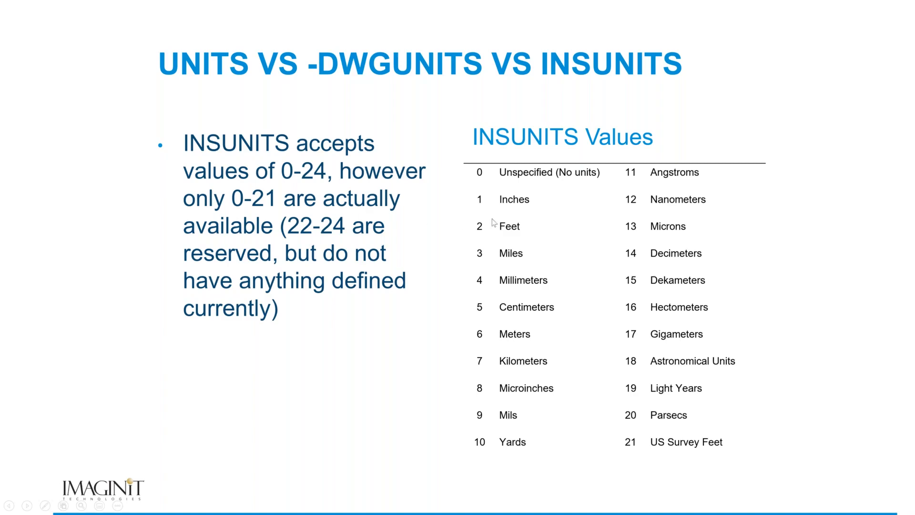
left_click(517, 233)
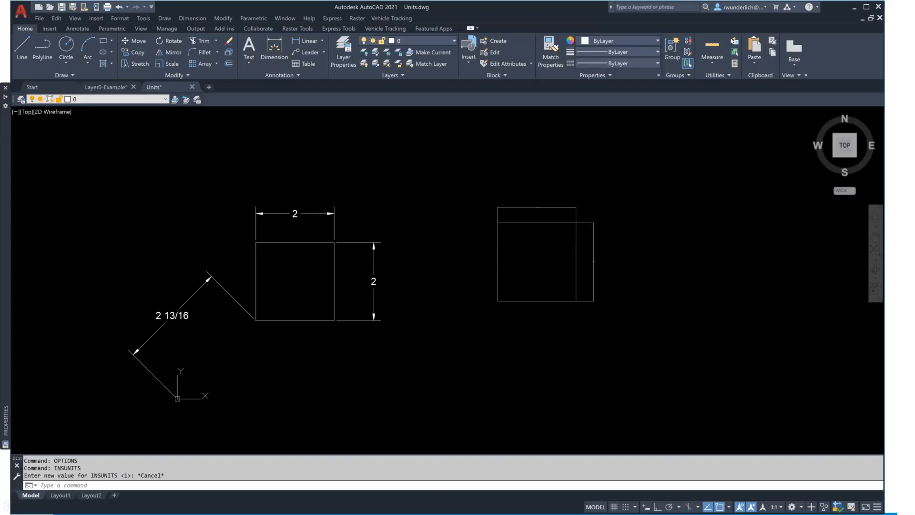
Run -DWGUNITS and set the length unit to millimeters, the linear display format to decimal and the precision to 2.
type("-")
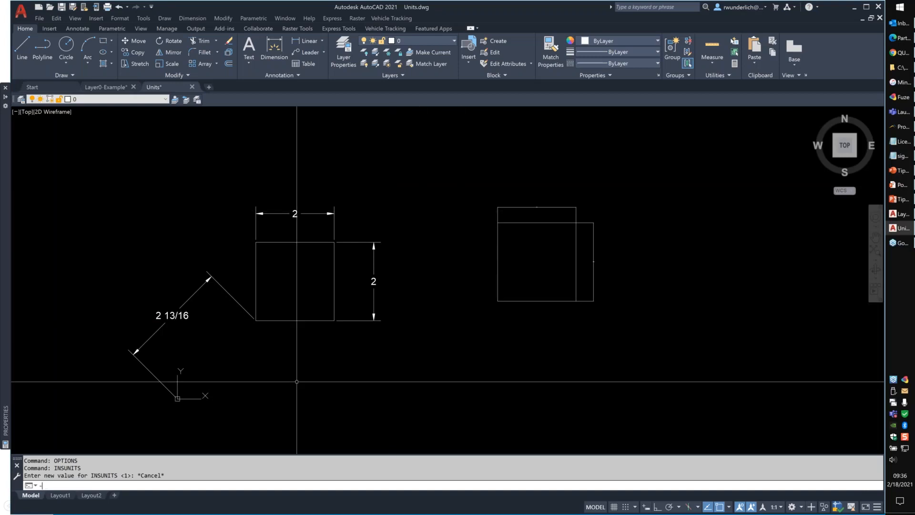
type("DWGUNITS")
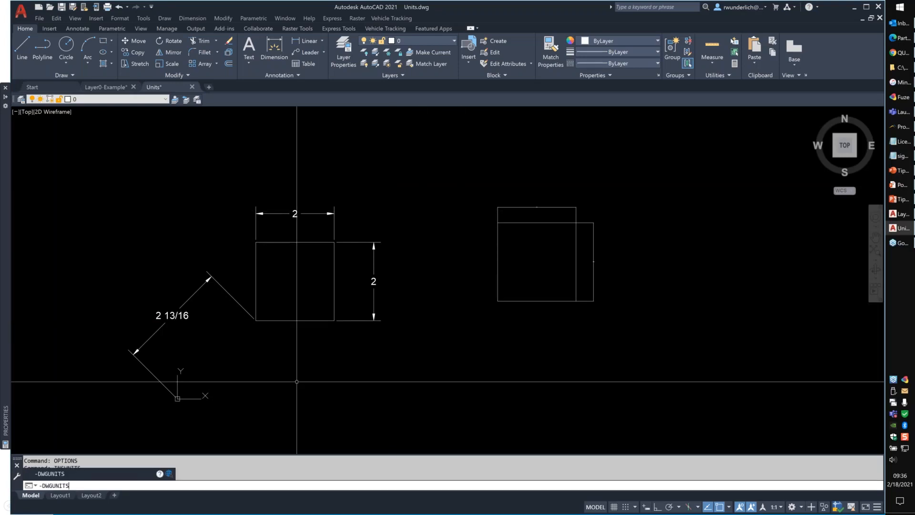
key("Return")
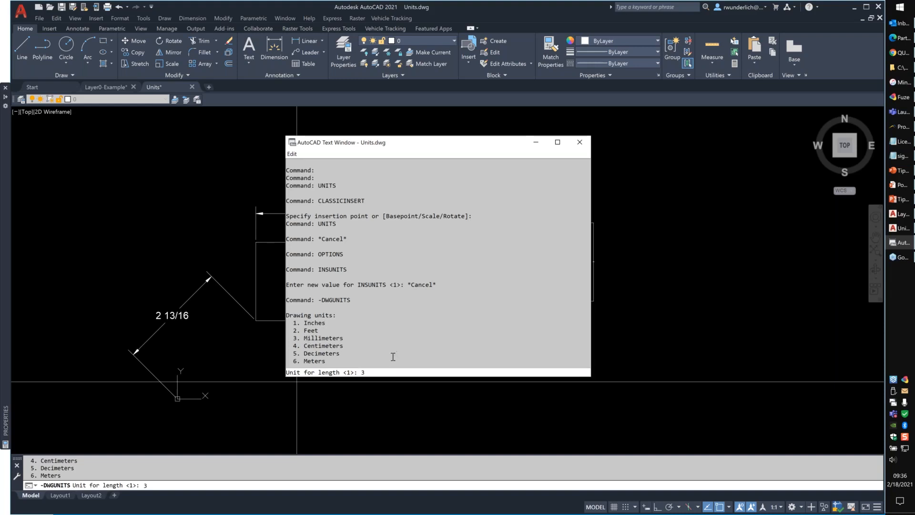
type("3")
key("Return")
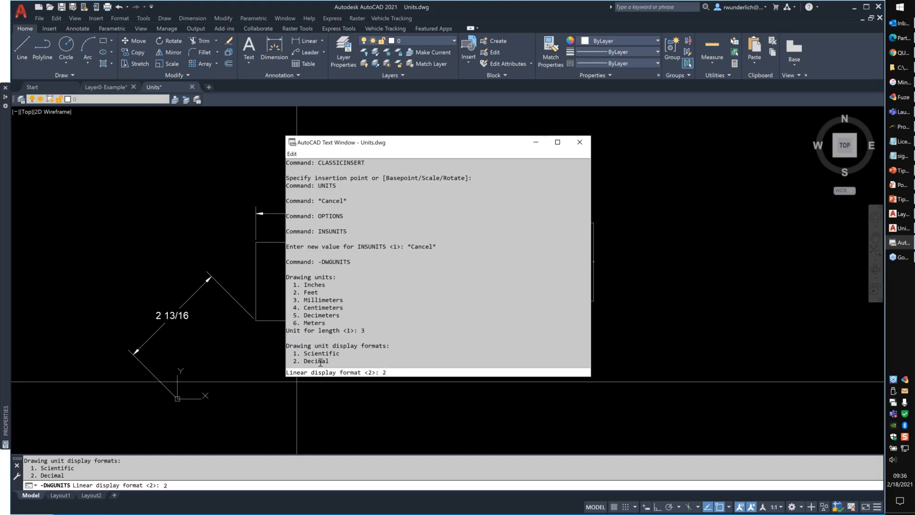
type("2")
key("Return")
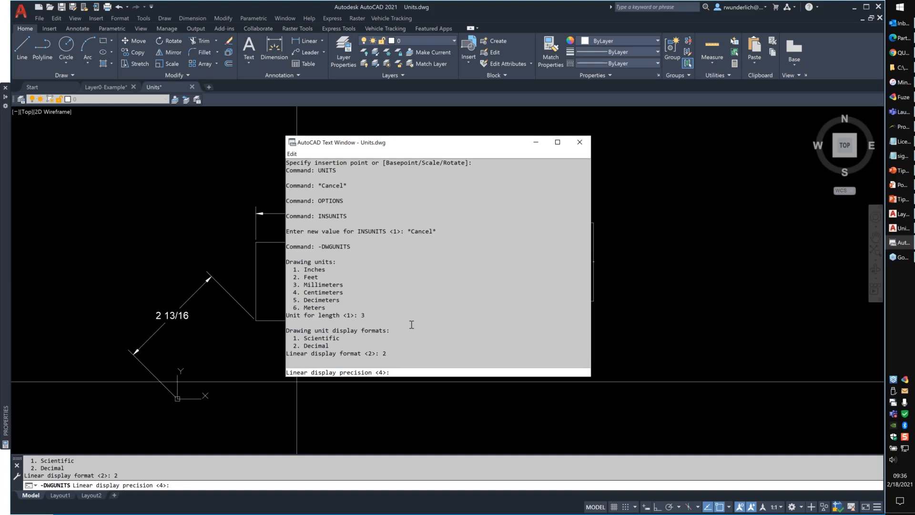
type("4>: 2")
key("Return")
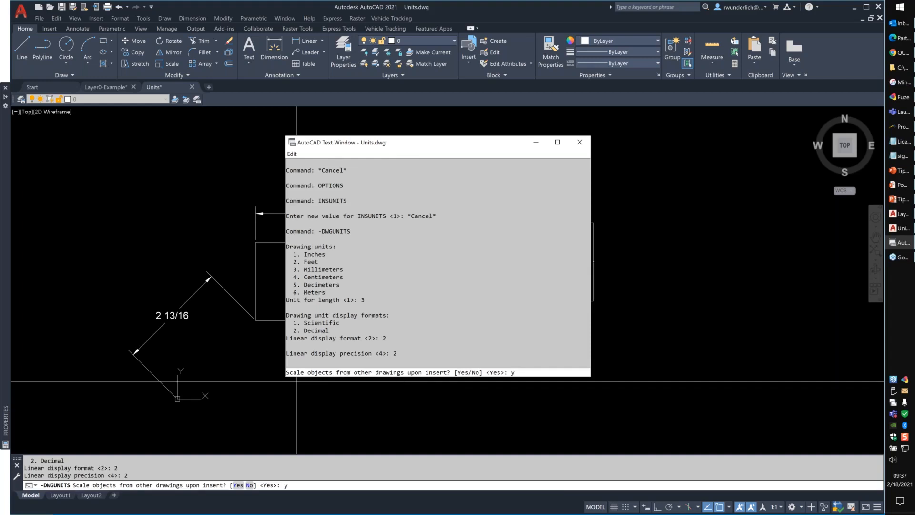
Accept scaling objects from other drawings, matching INSUNITS and scaling the current drawing's objects, but exclude objects in Paper Space.
type("y")
key("Return")
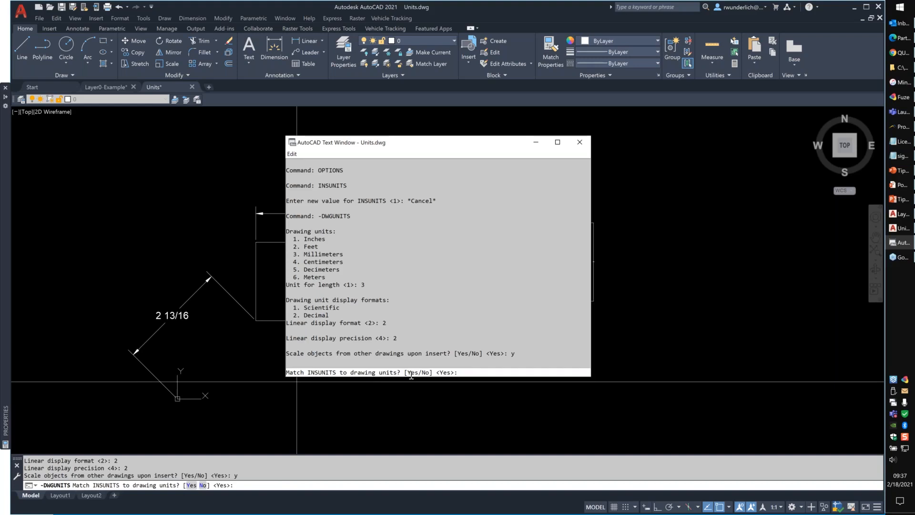
type("y")
key("Return")
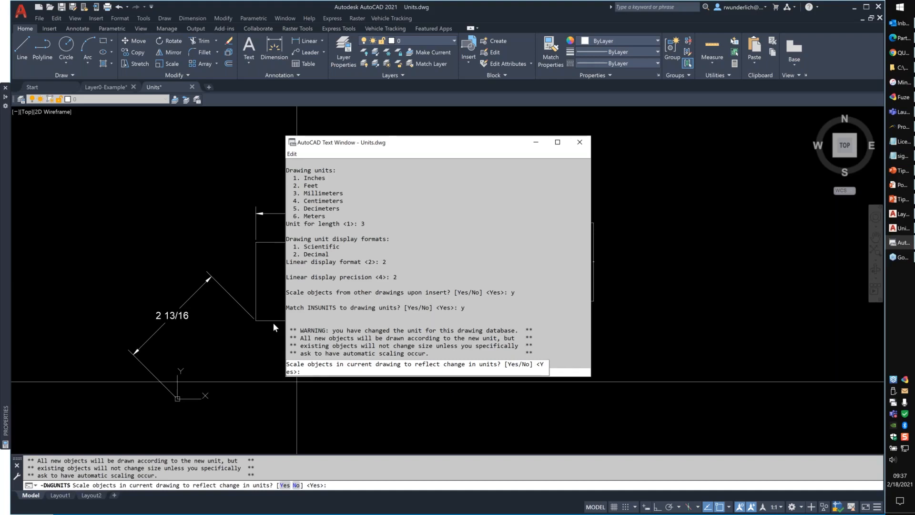
key("Return")
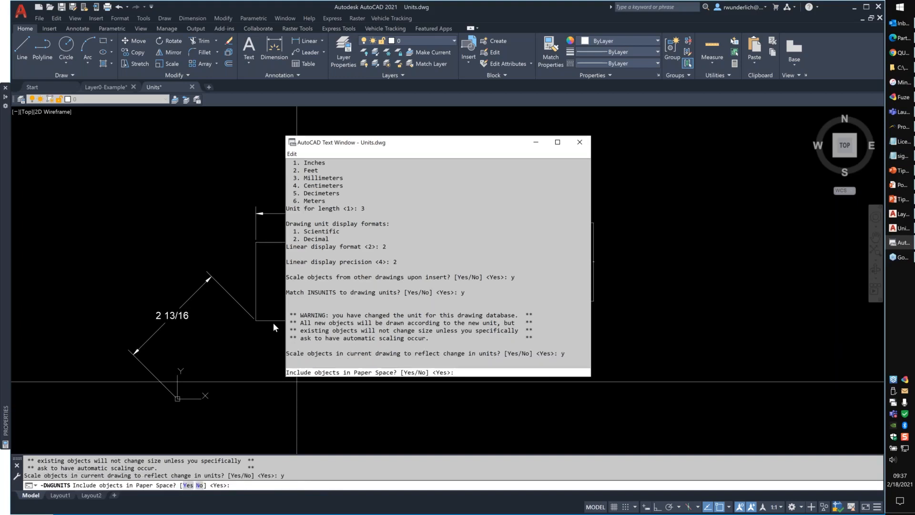
key("Return")
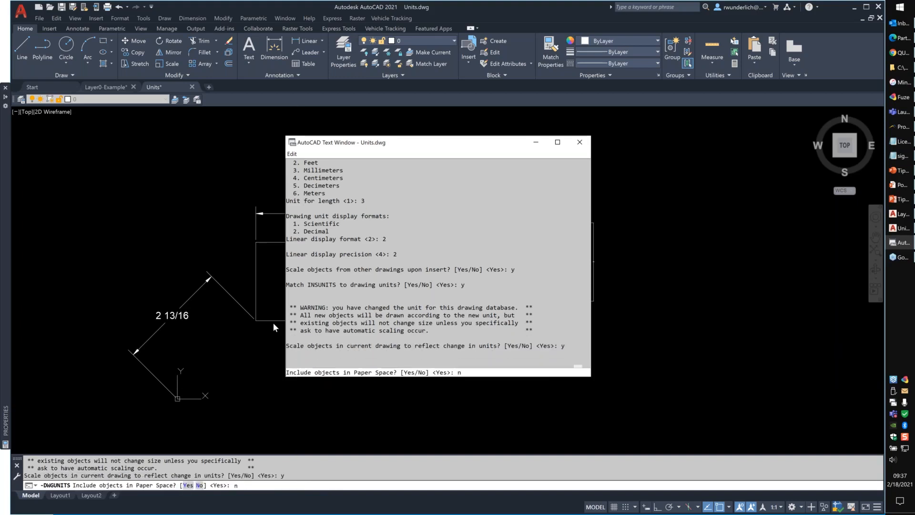
Inspect the rescaled square's dimensions, check the length type and insertion scale in the drawing units, and cancel without changes.
left_click(238, 227)
scroll(308, 220, "down", 14)
scroll(381, 190, "up", 8)
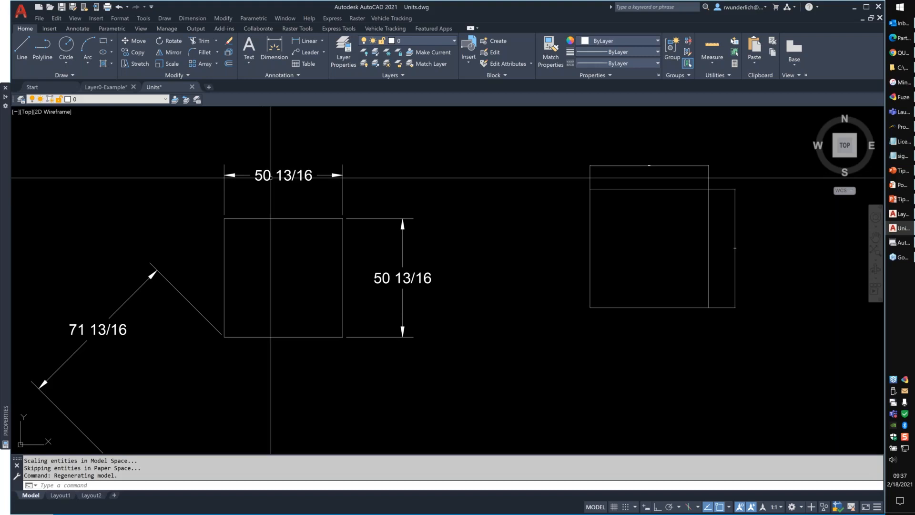
scroll(347, 251, "down", 4)
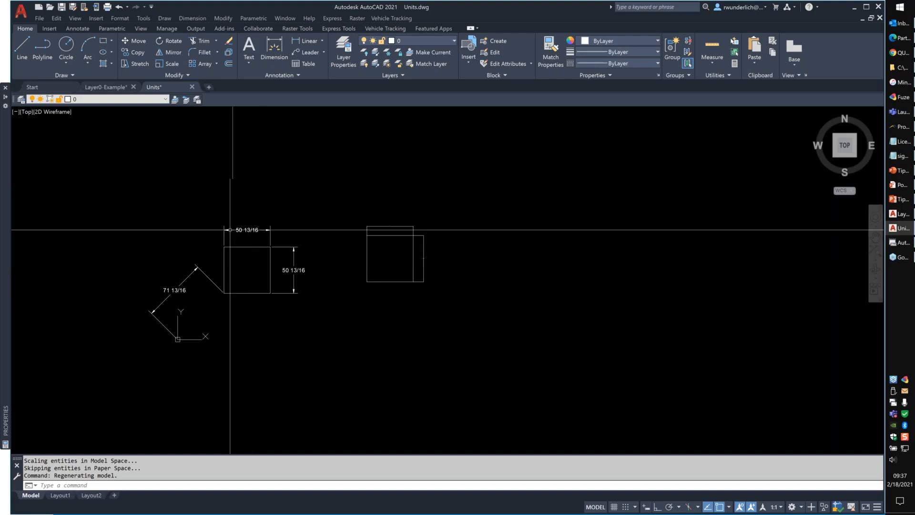
type("un")
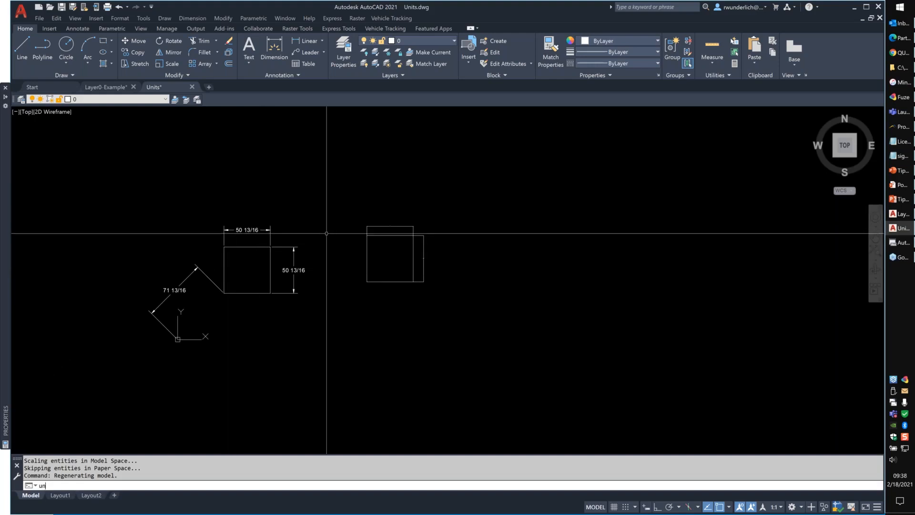
type("its")
key("Return")
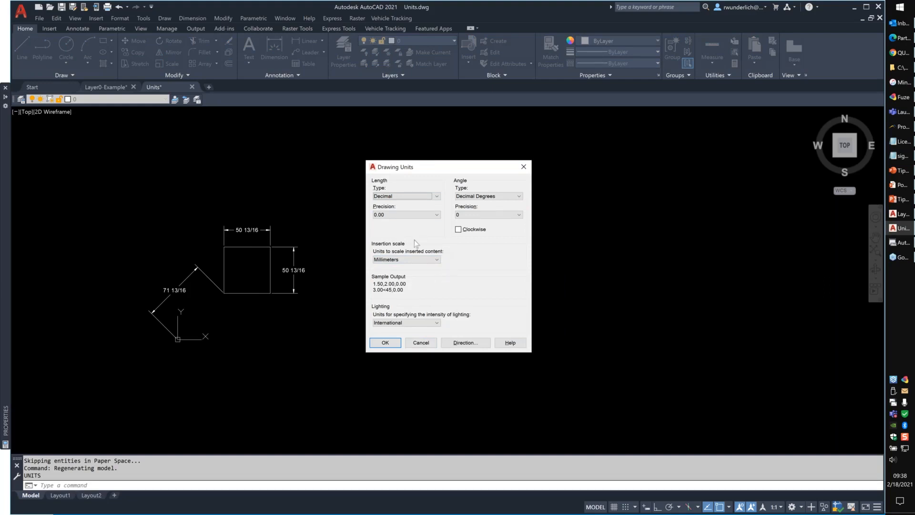
left_click(426, 345)
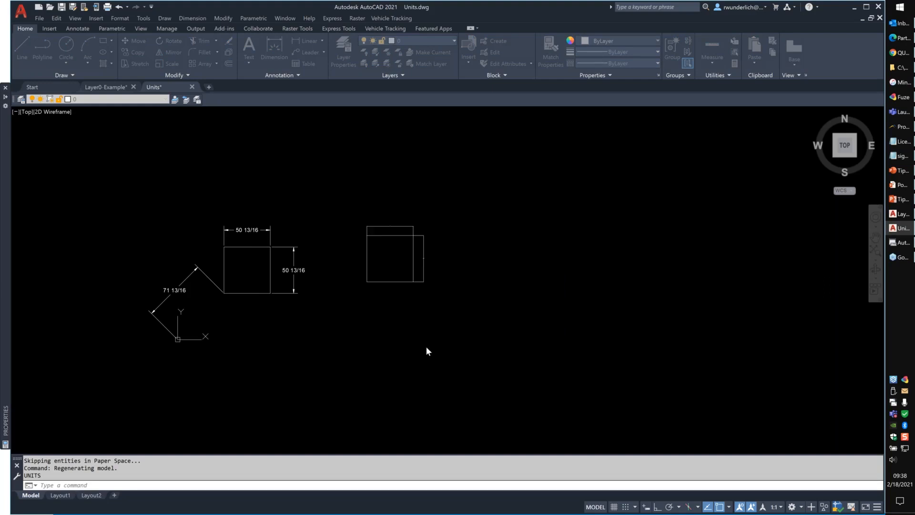
Recheck the Options' default insertion scale units for unitless drawings after the unit conversion, and cancel without changes.
type("options")
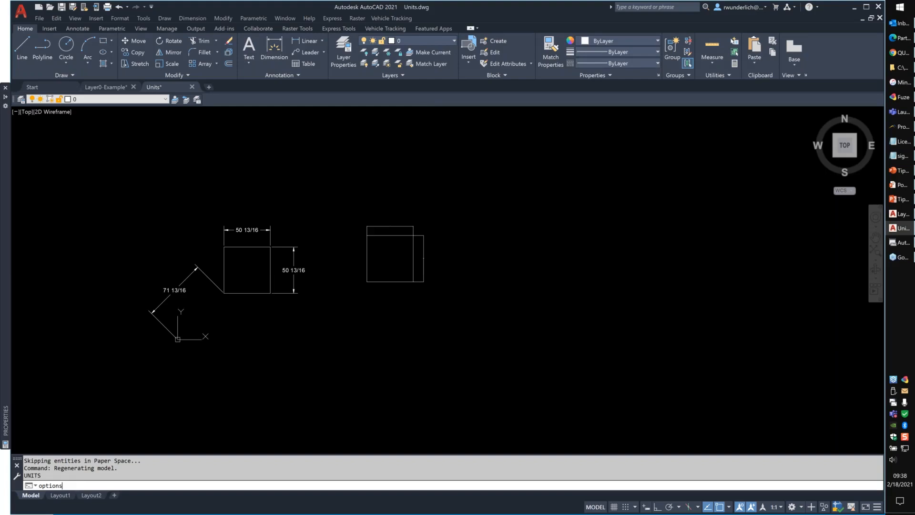
key("Return")
left_click(433, 154)
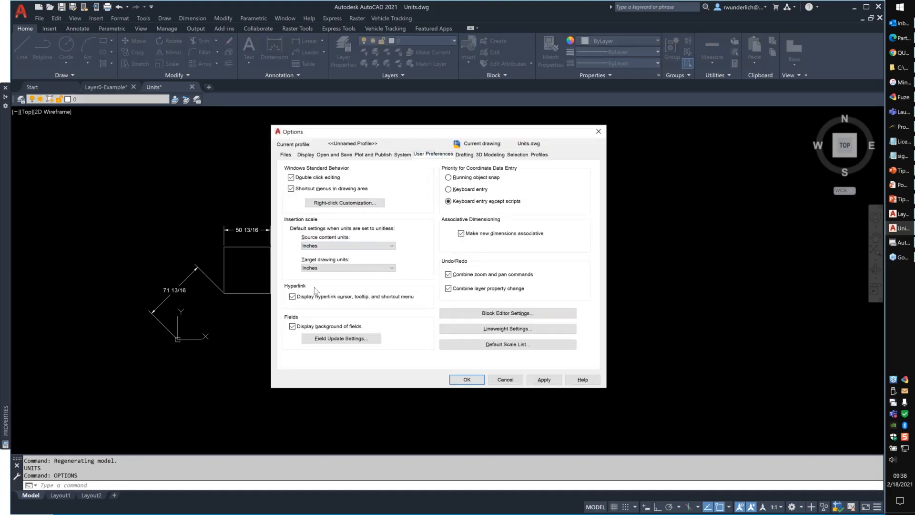
left_click(506, 380)
key("Escape")
Set the drawing's insertion scale units to Unitless and continue past the photometric lighting warning.
type("un")
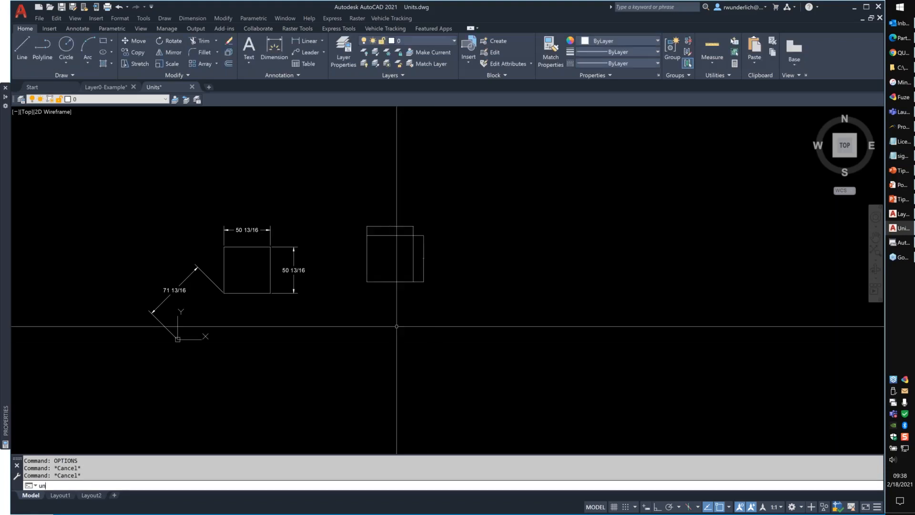
type("its")
key("Return")
left_click(410, 257)
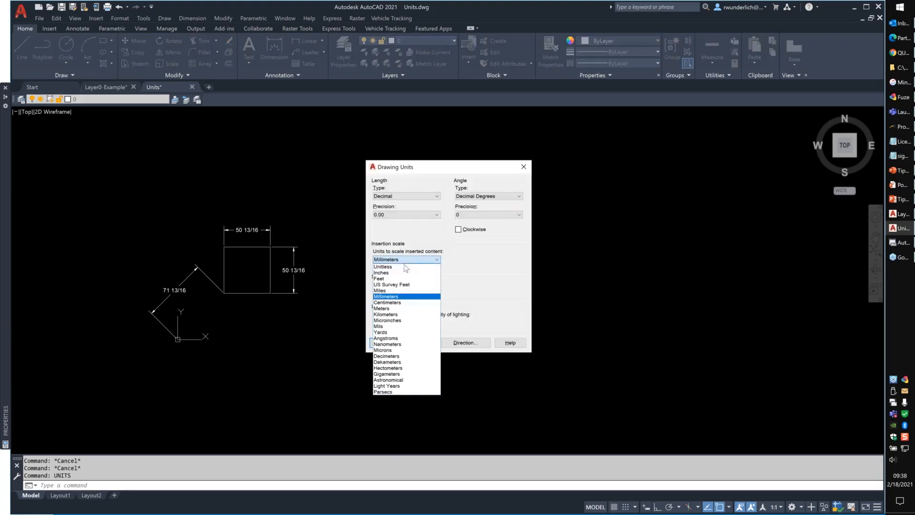
left_click(405, 268)
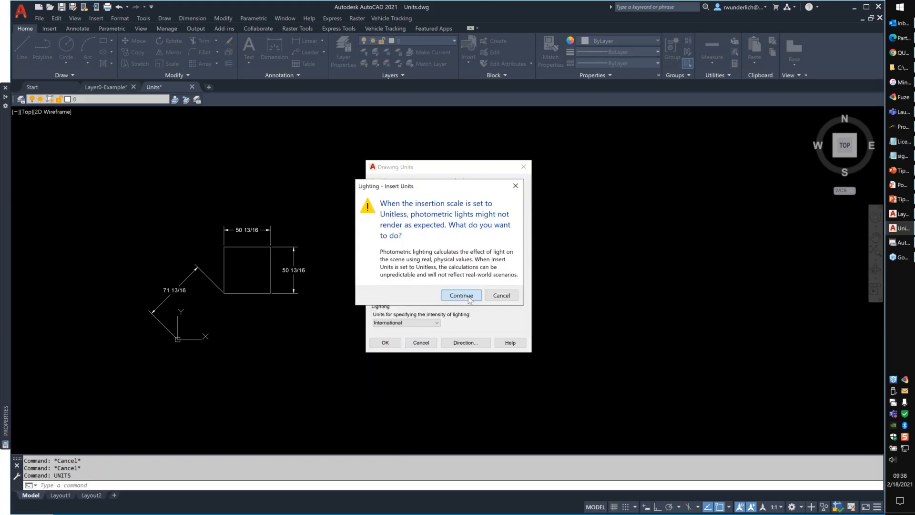
left_click(469, 296)
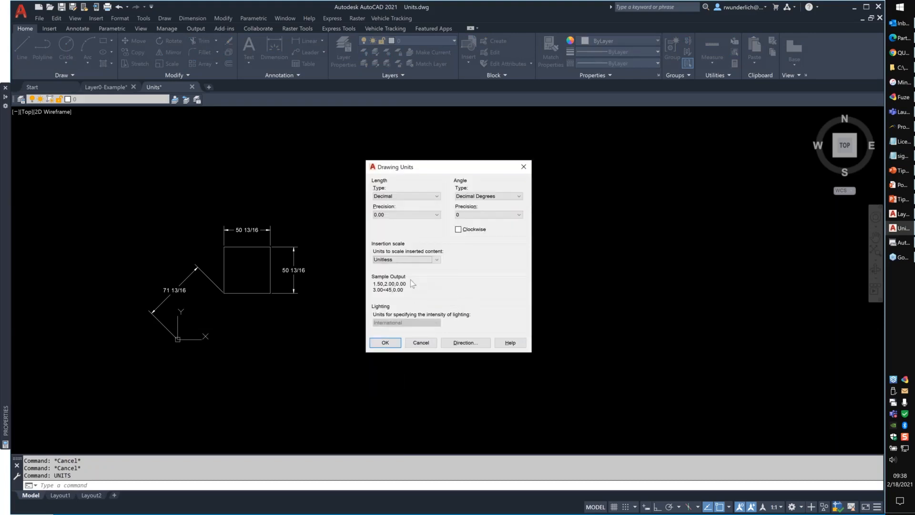
left_click(388, 347)
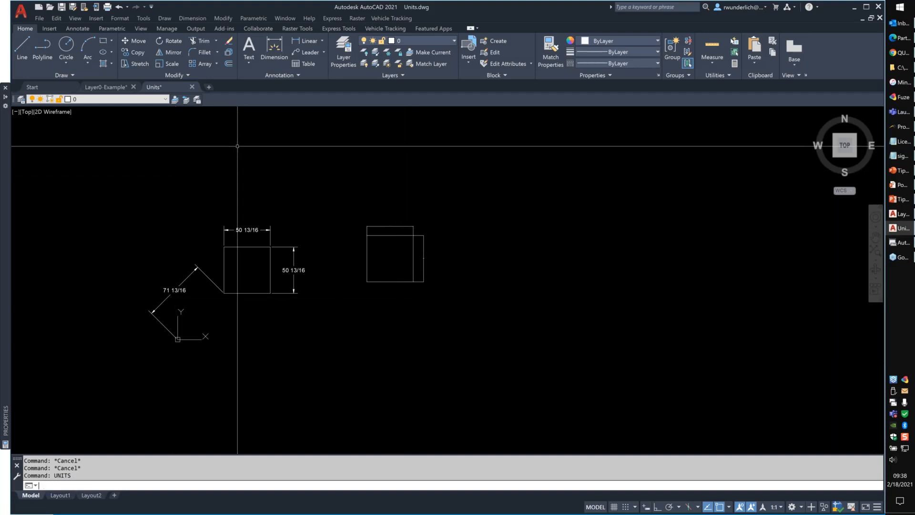
Use the classic Insert command to place a second MetricBlock to the right of the first one at scale 1.00.
type("CLASSICINSERT")
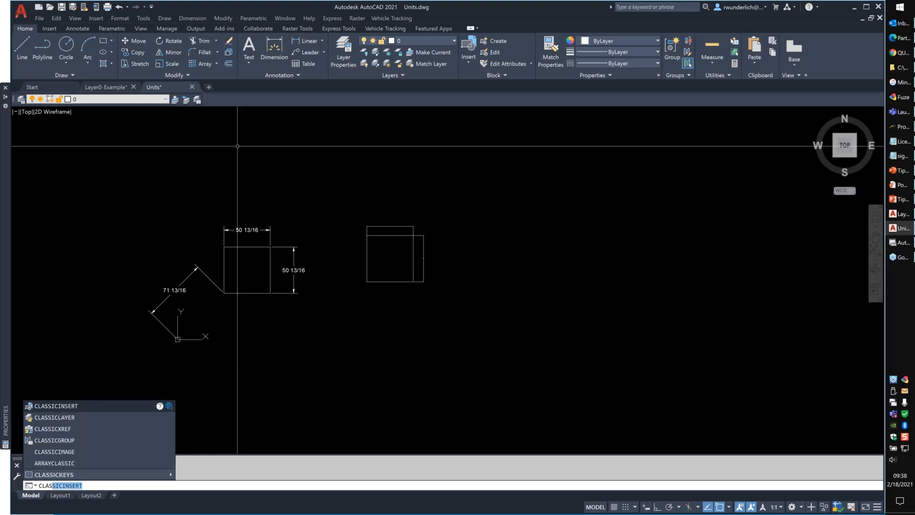
key("Return")
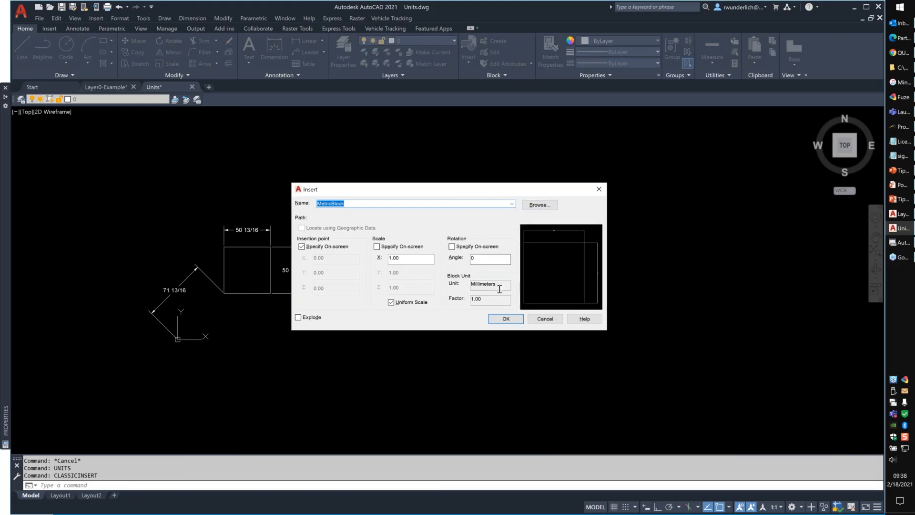
left_click(505, 319)
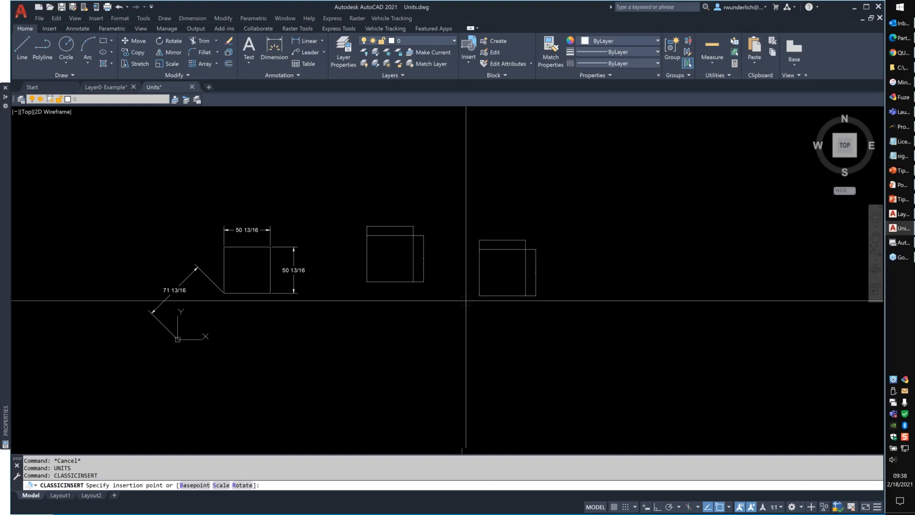
left_click(448, 315)
scroll(461, 258, "up", 8)
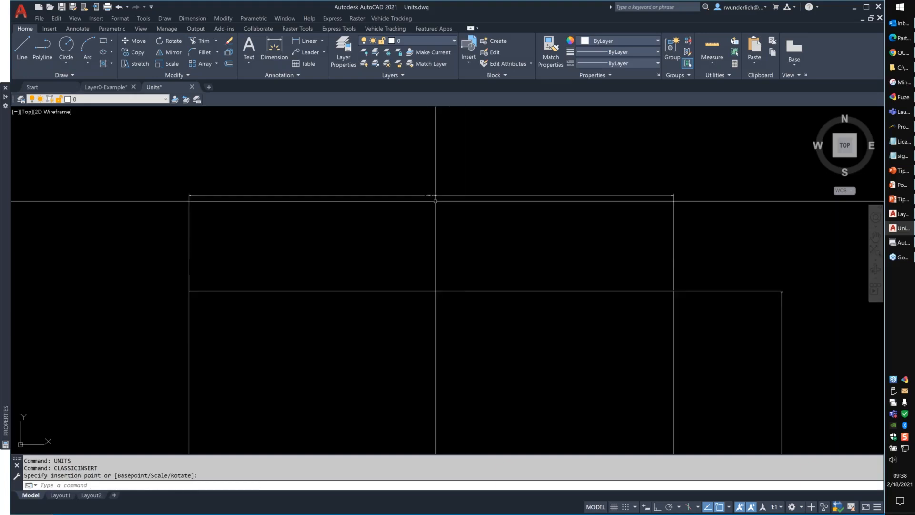
Examine the dimension text on the inserted MetricBlocks.
scroll(436, 201, "up", 5)
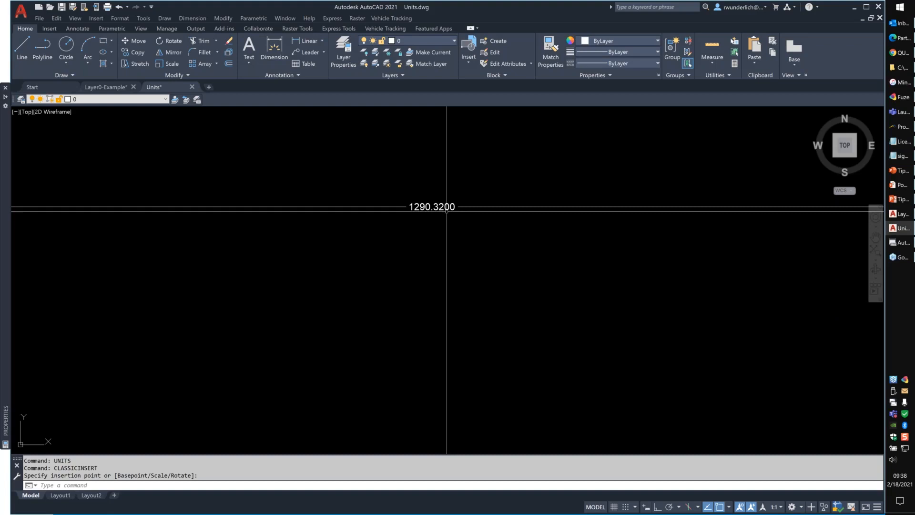
scroll(439, 208, "up", 4)
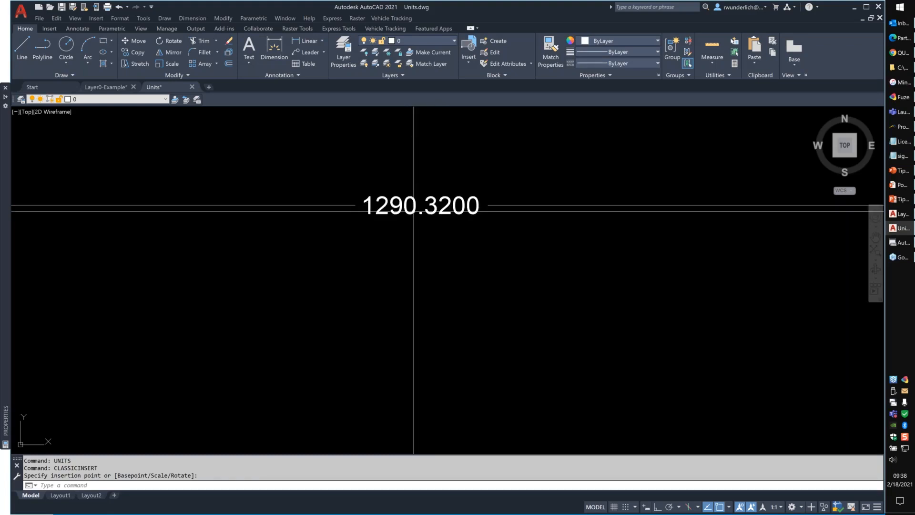
scroll(413, 211, "down", 12)
mouse_move(361, 220)
middle_mouse_down()
mouse_move(326, 247)
mouse_move(485, 263)
middle_mouse_up()
scroll(205, 128, "up", 6)
scroll(262, 134, "up", 5)
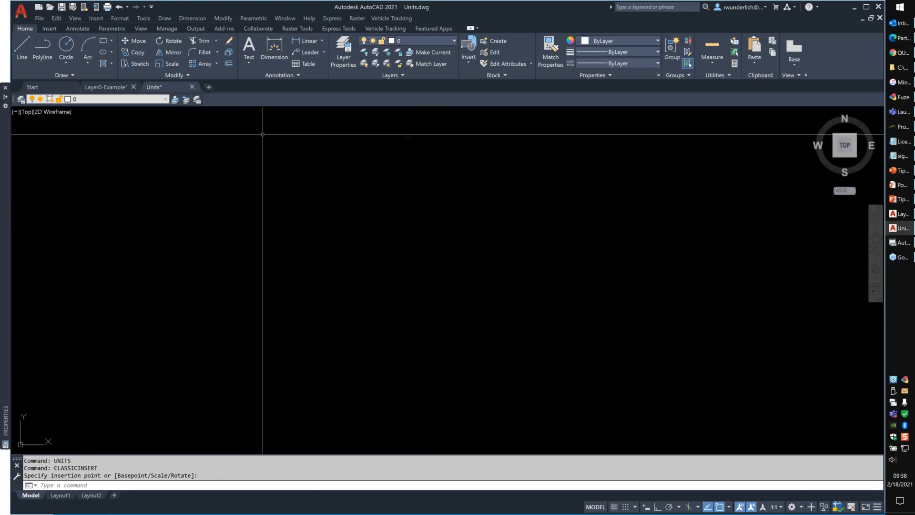
scroll(263, 134, "down", 10)
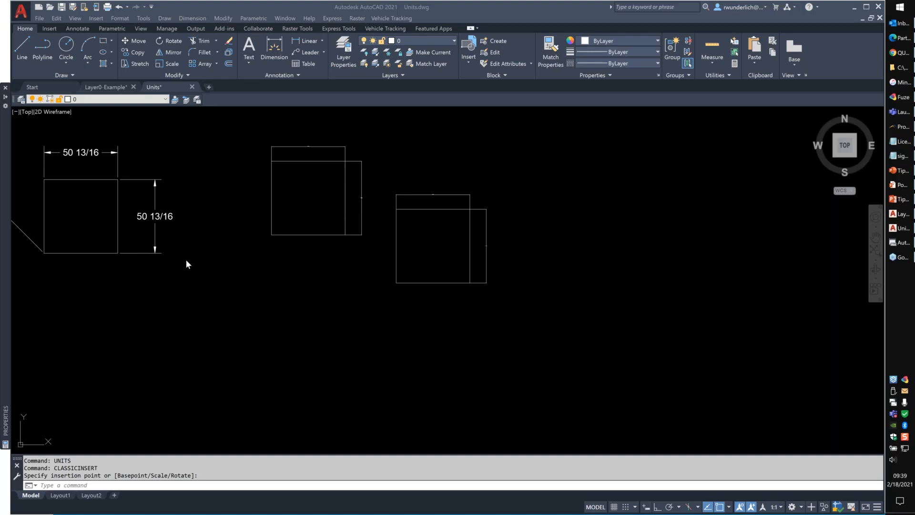
Compare the two inserted MetricBlocks with the original dimensioned square, selecting the second block for inspection and clearing the selection.
scroll(446, 239, "down", 4)
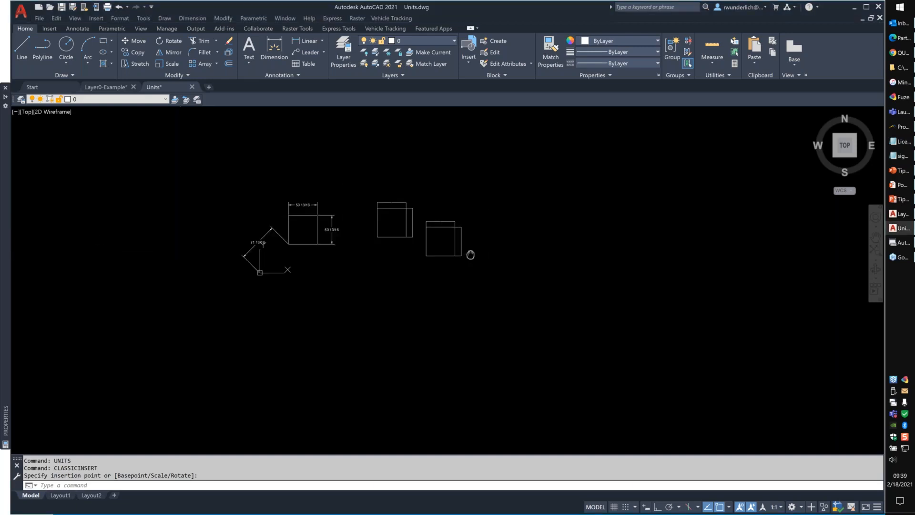
scroll(470, 254, "up", 4)
left_click(467, 280)
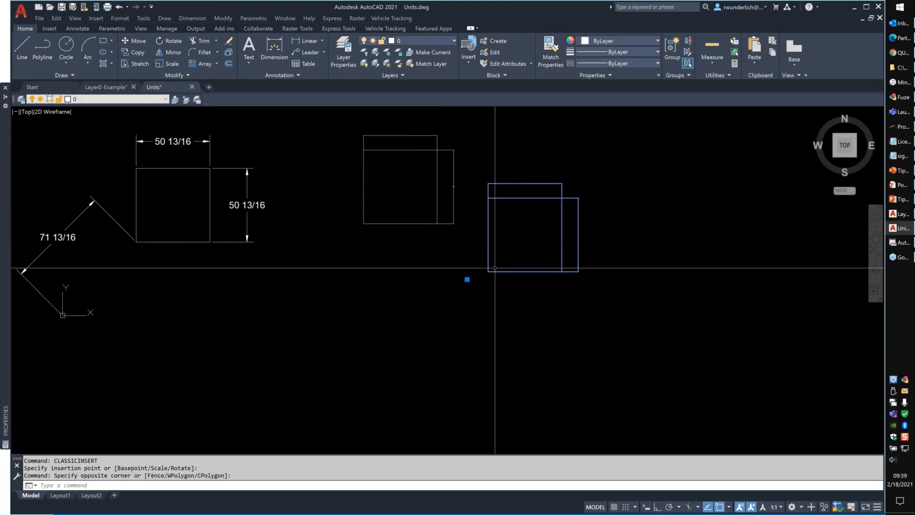
scroll(495, 268, "up", 8)
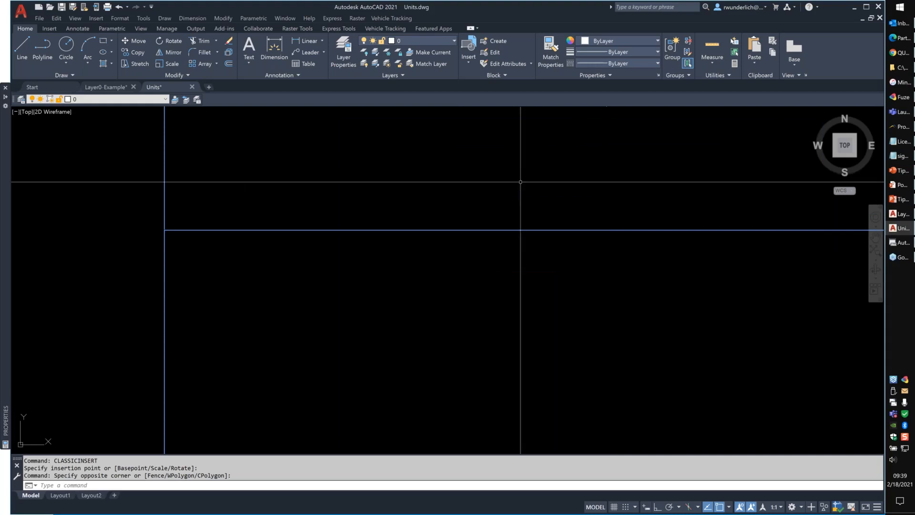
scroll(521, 182, "down", 8)
key("Escape")
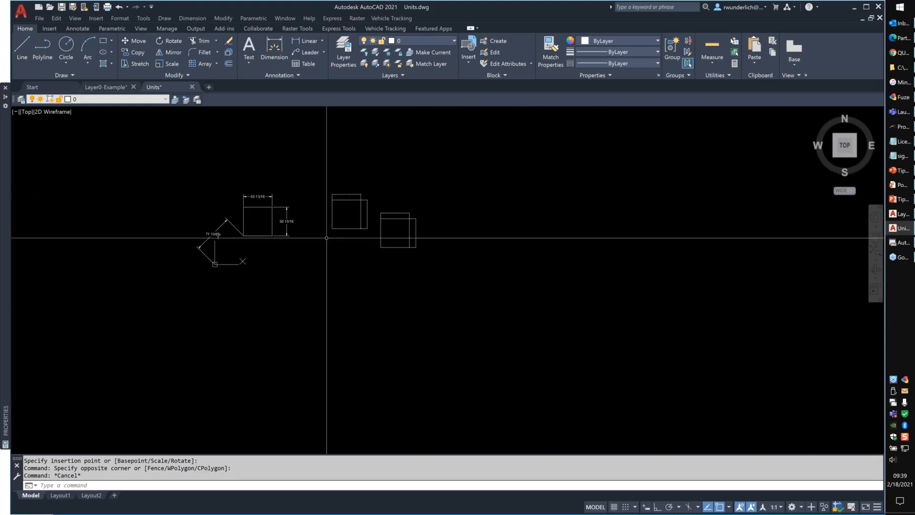
scroll(363, 266, "up", 6)
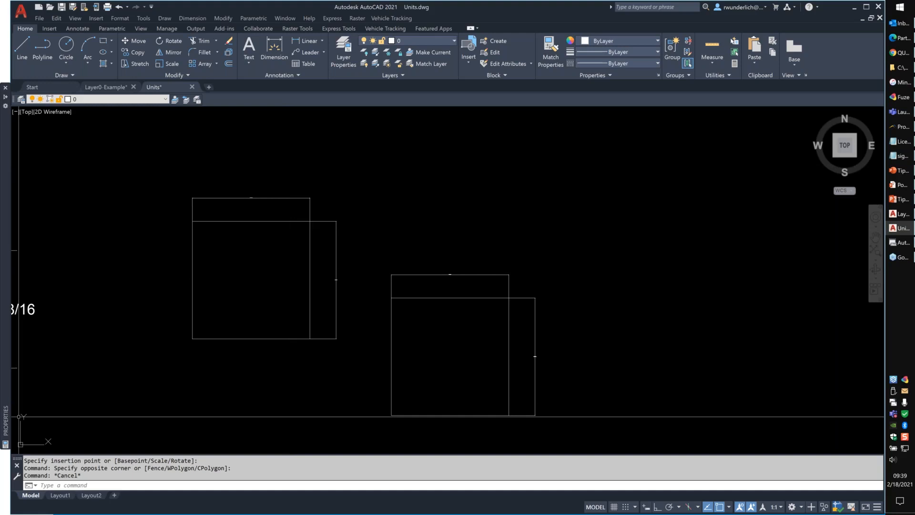
key("Escape")
key("Escape")
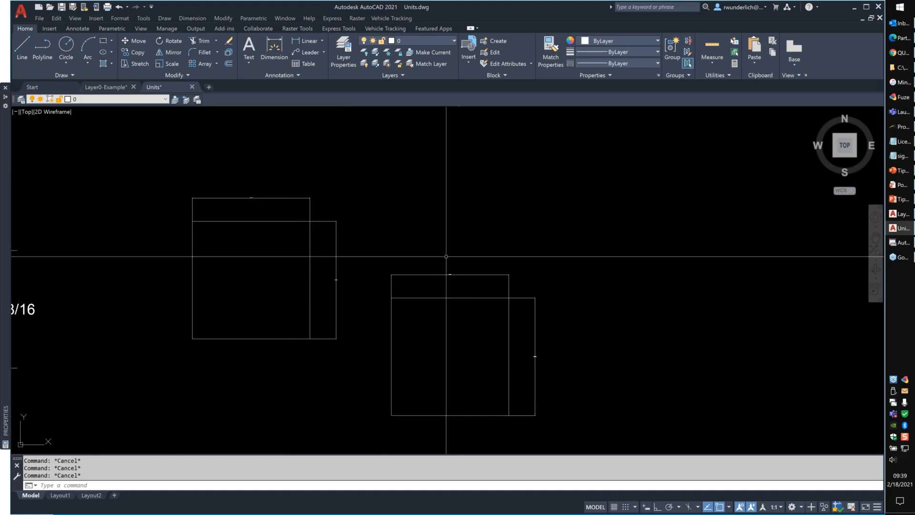
Review the length type and insertion scale in the drawing units, then accept them and continue past the photometric lighting warning.
type("uni")
key("Return")
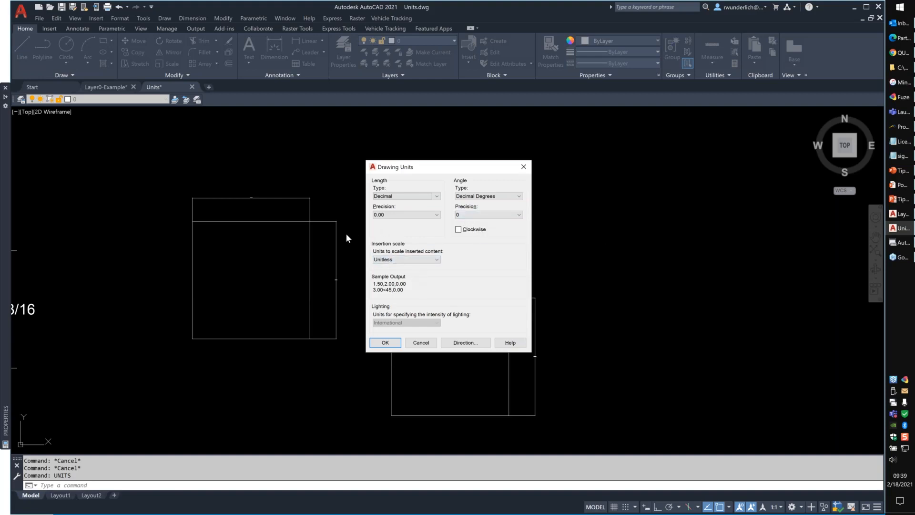
left_click(899, 244)
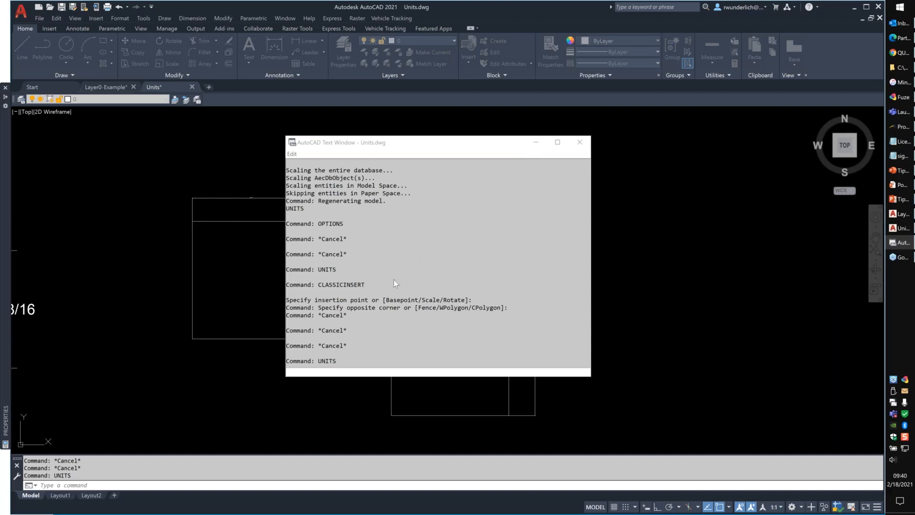
left_click(900, 228)
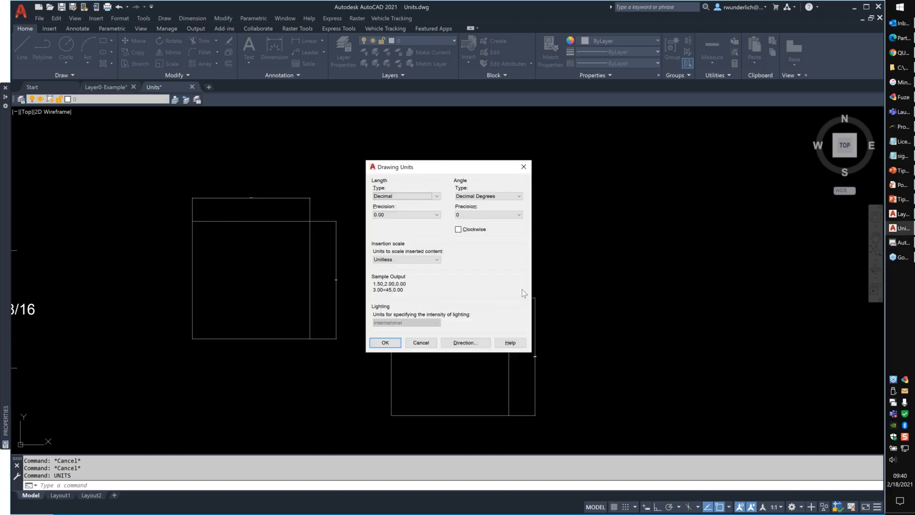
left_click(388, 343)
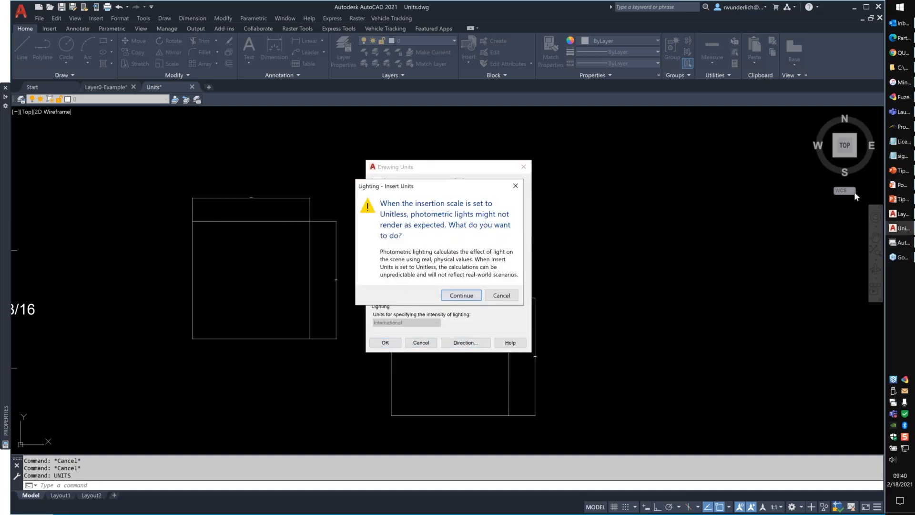
left_click(462, 296)
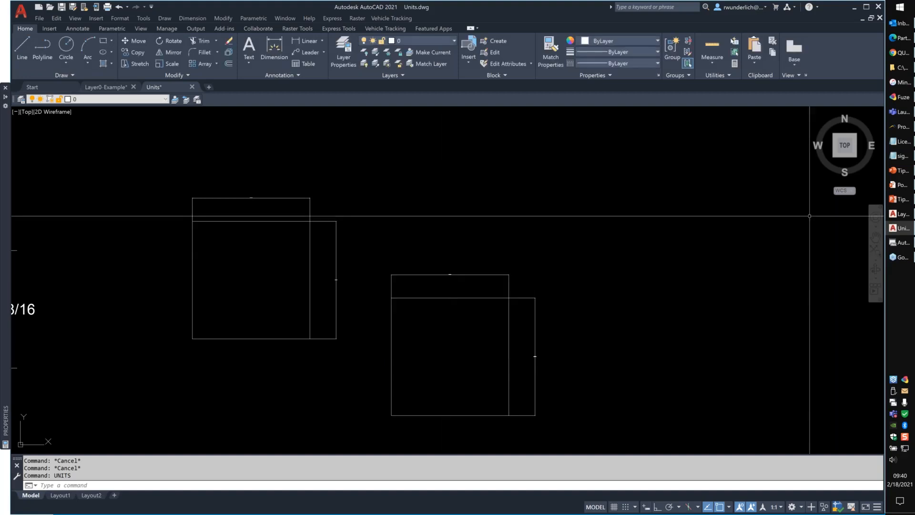
Review the earlier -DWGUNITS prompts in the command history, highlighting those from INSUNITS matching to Paper Space scaling, and close the history window.
left_click(899, 242)
scroll(475, 245, "up", 6)
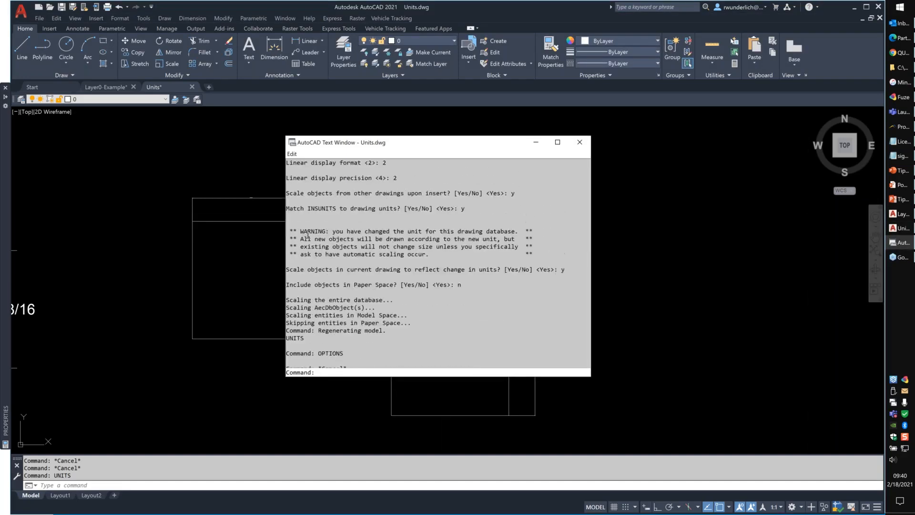
left_click_drag(290, 208, 548, 286)
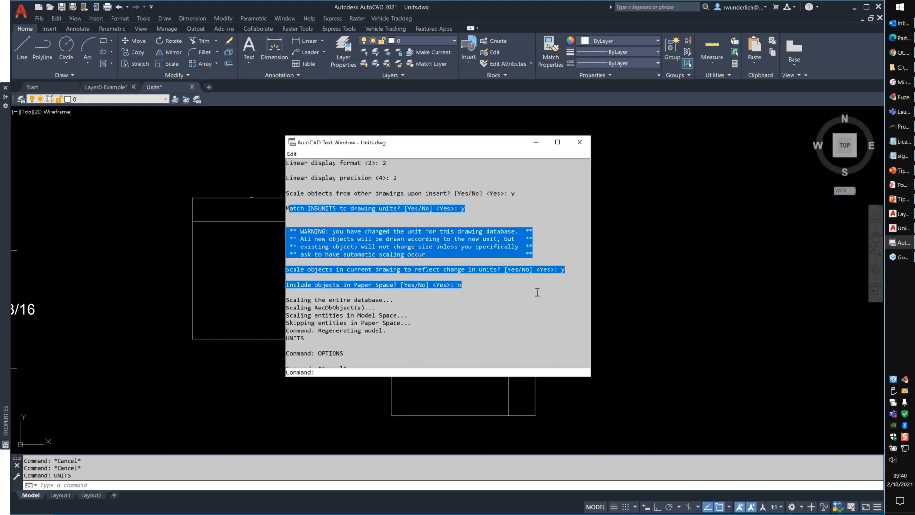
key("Escape")
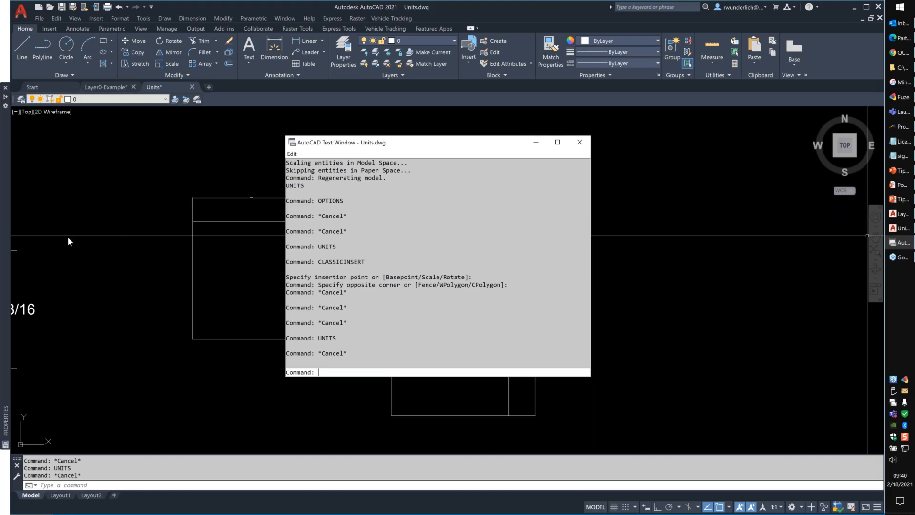
left_click(580, 142)
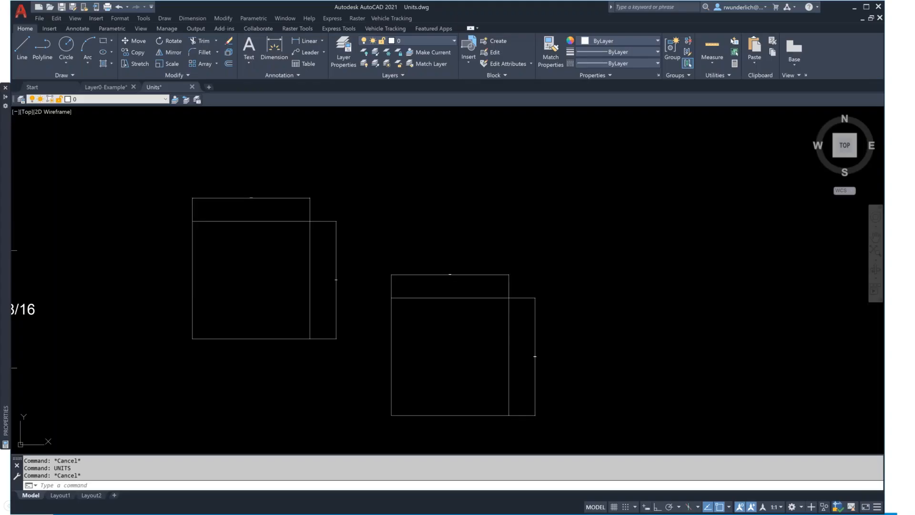
Try Fractional length units with 0 1/16 precision, check the insertion scale unit choices, and discard the changes.
left_click(550, 225)
type("units")
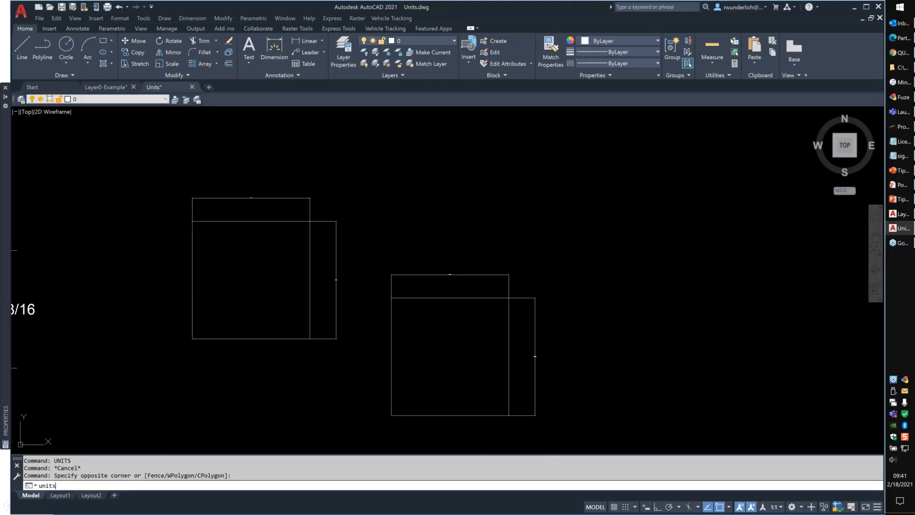
key("Return")
left_click_drag(433, 168, 395, 137)
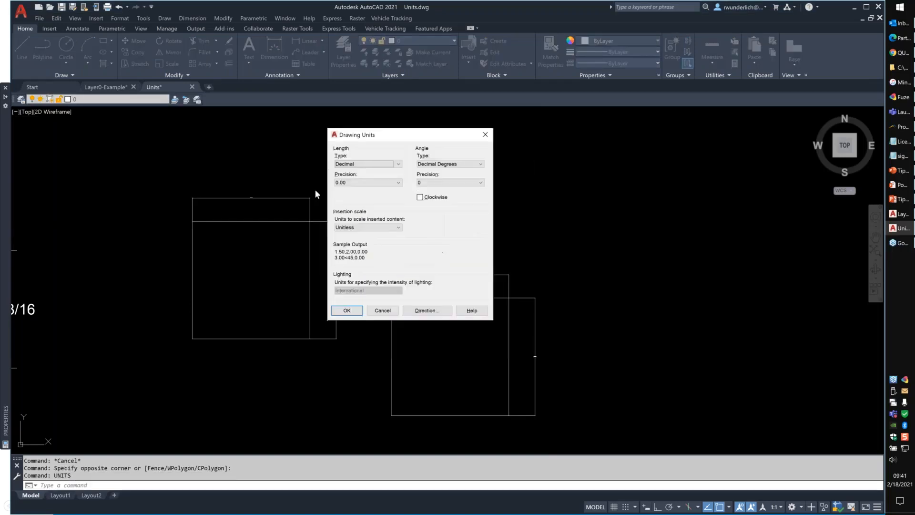
left_click(366, 164)
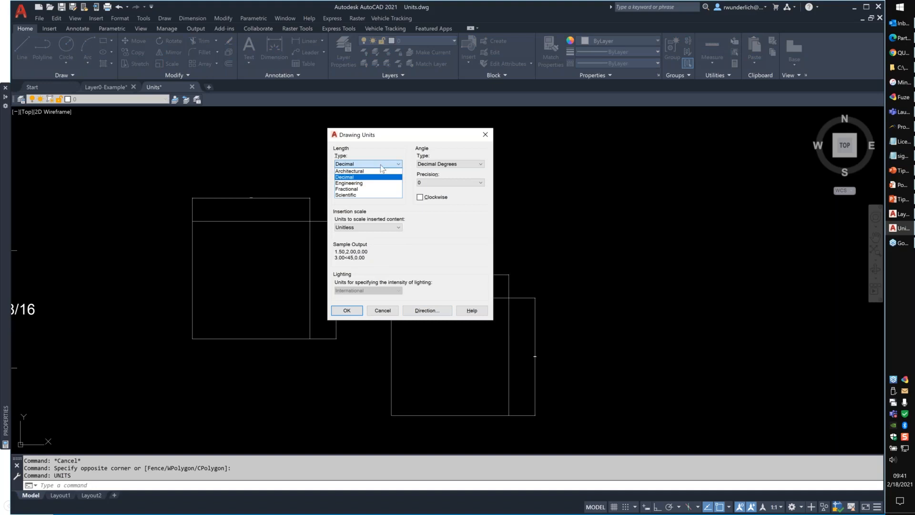
left_click(362, 189)
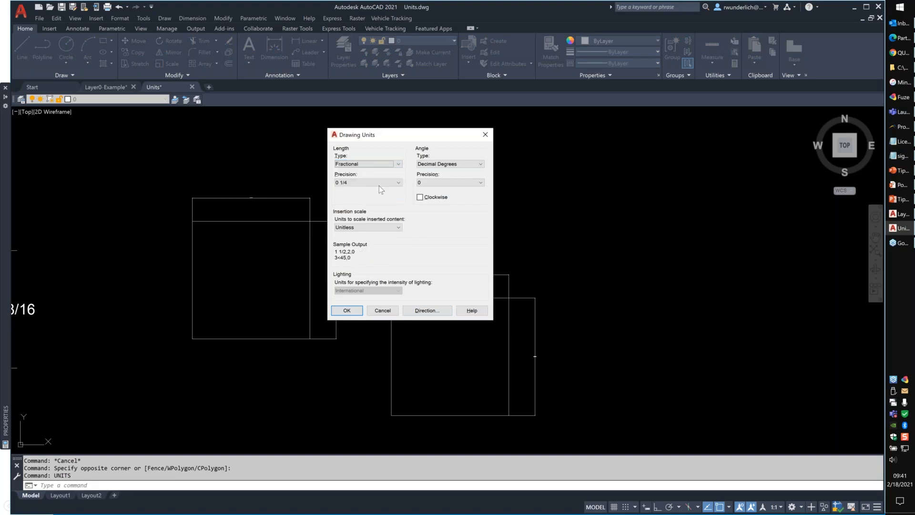
left_click(380, 184)
left_click(367, 212)
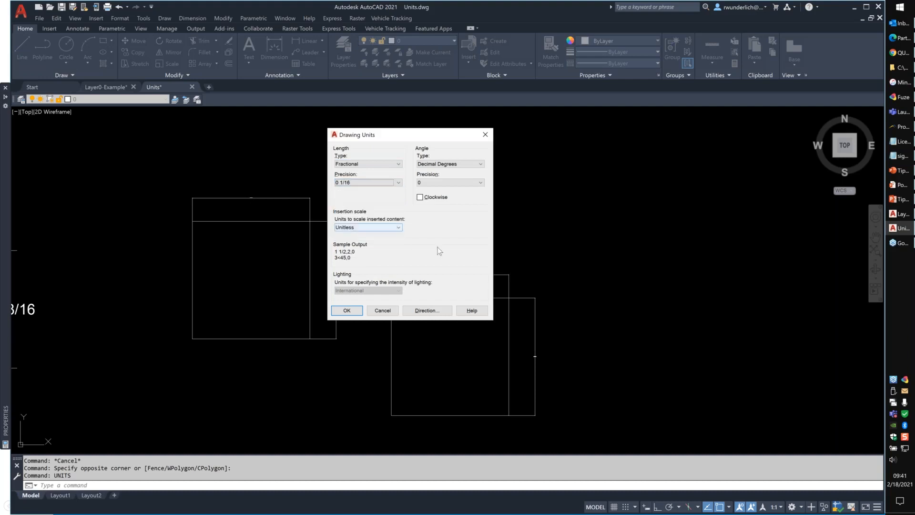
left_click(376, 227)
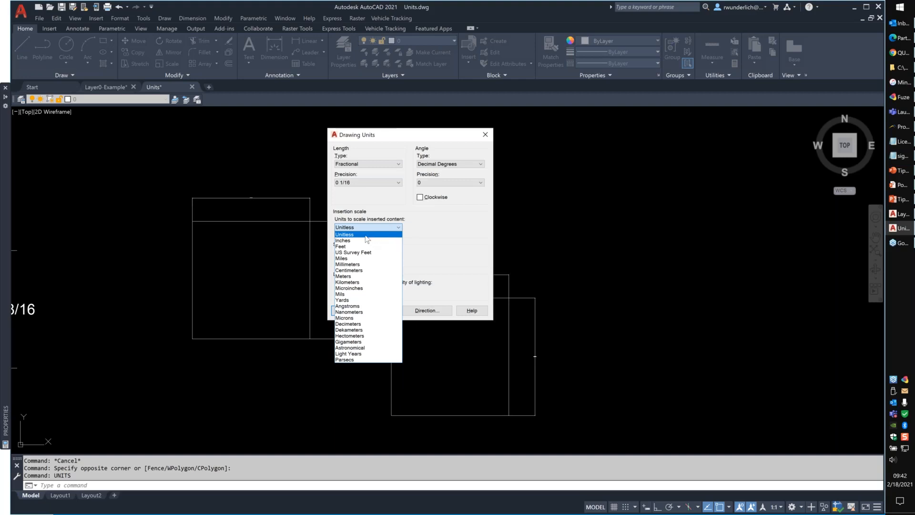
left_click(442, 282)
left_click(387, 312)
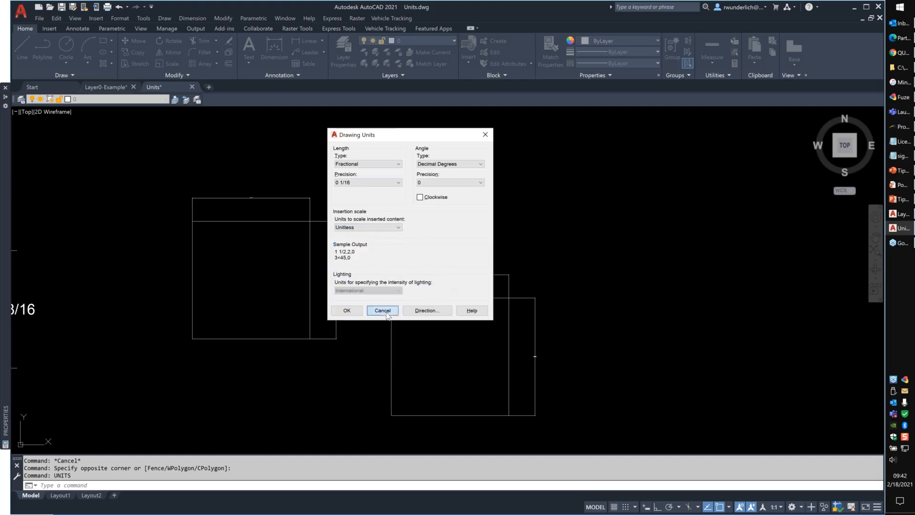
left_click(459, 295)
left_click(347, 311)
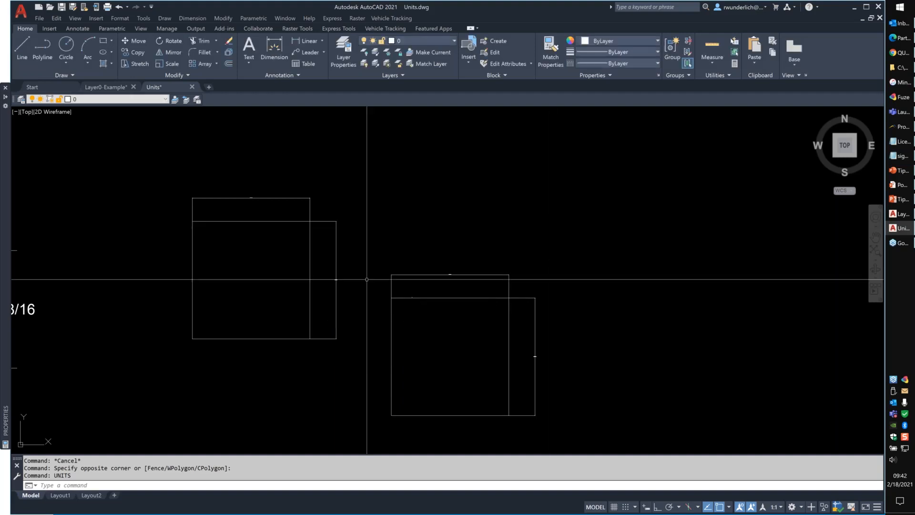
Set the drawing's length type to Fractional with 0 1/16 precision and the insertion scale to Inches.
type("units")
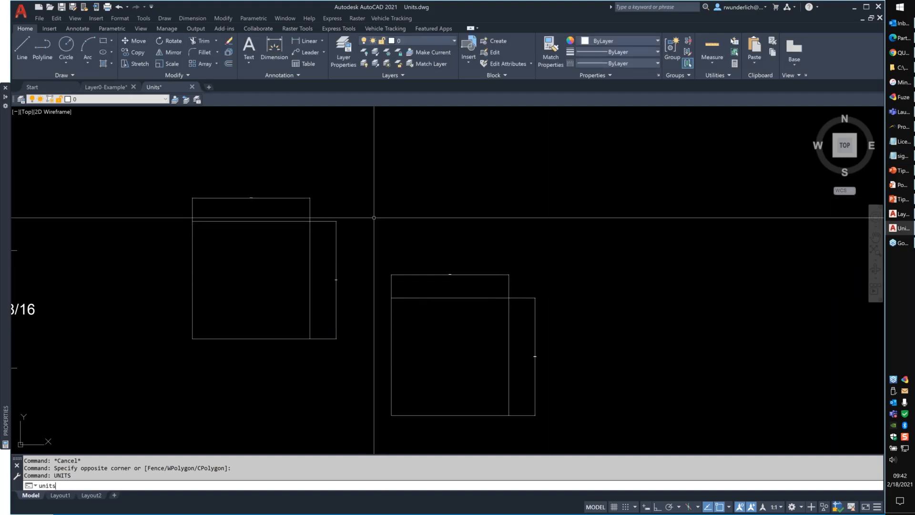
key("Return")
left_click(402, 195)
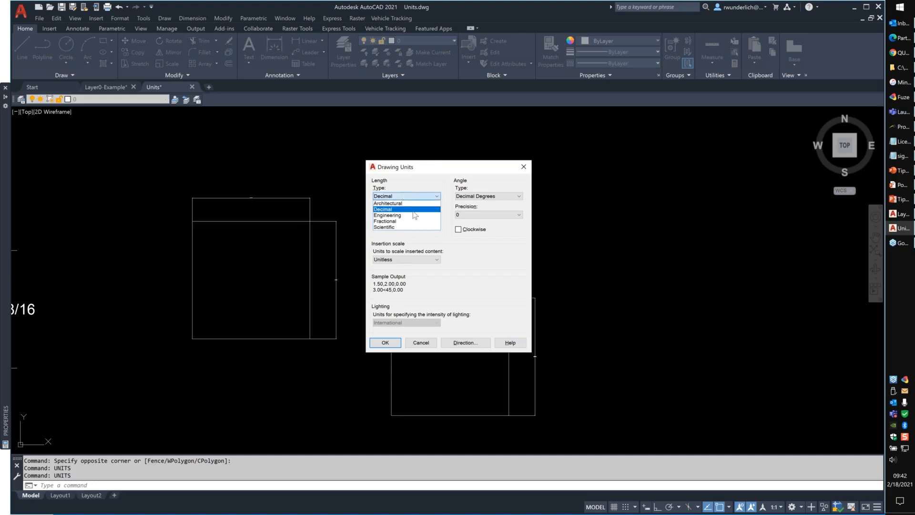
left_click(395, 203)
left_click(399, 197)
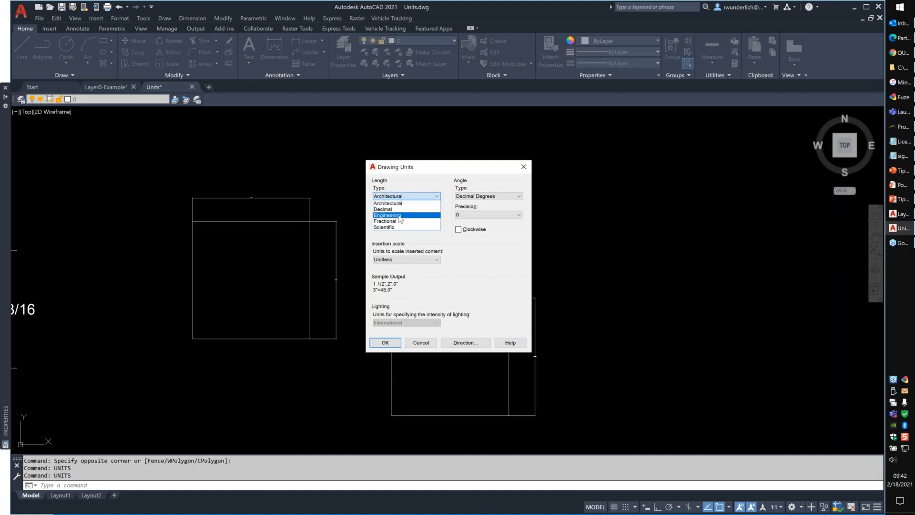
left_click(402, 222)
left_click(401, 215)
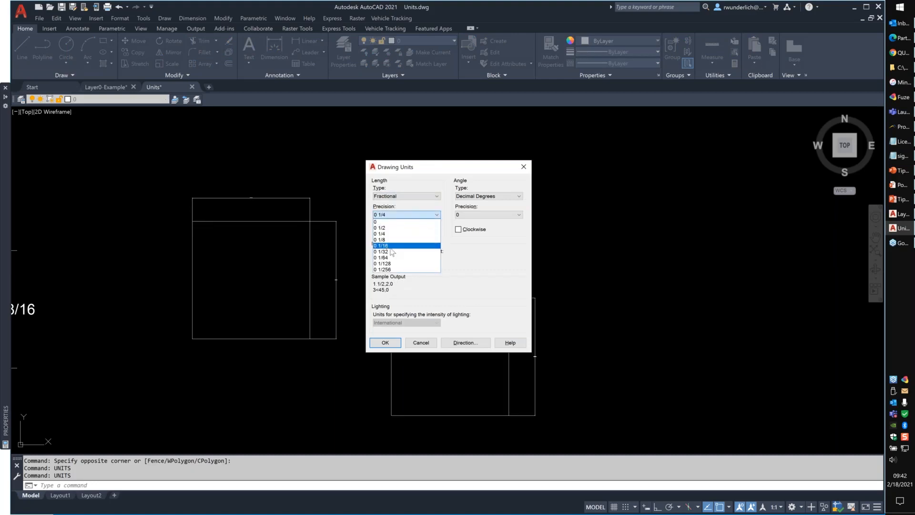
left_click(396, 246)
left_click(396, 260)
left_click(400, 273)
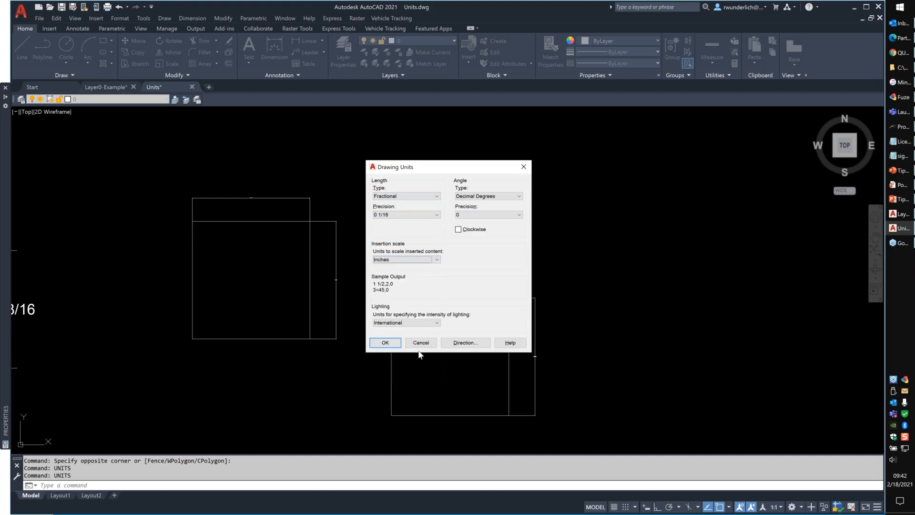
left_click(381, 343)
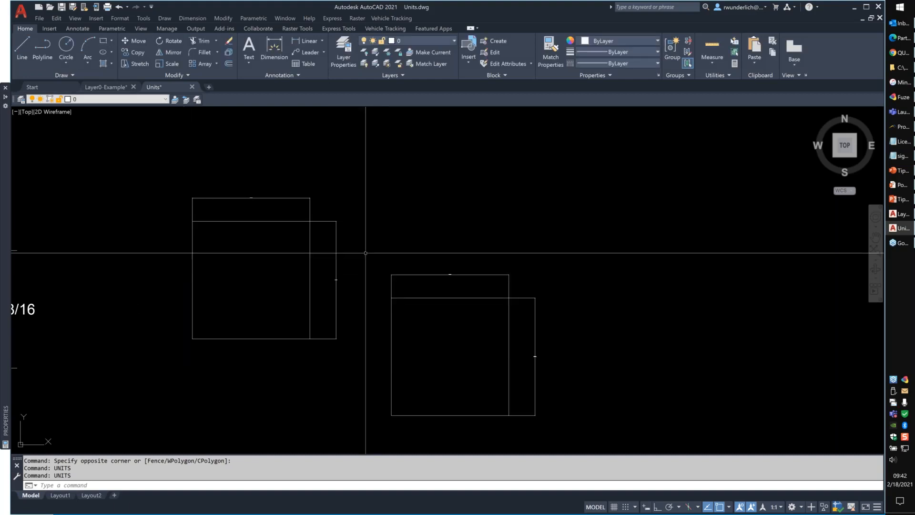
Explode the two inserted blocks that each contain a dimensioned square.
key("Escape")
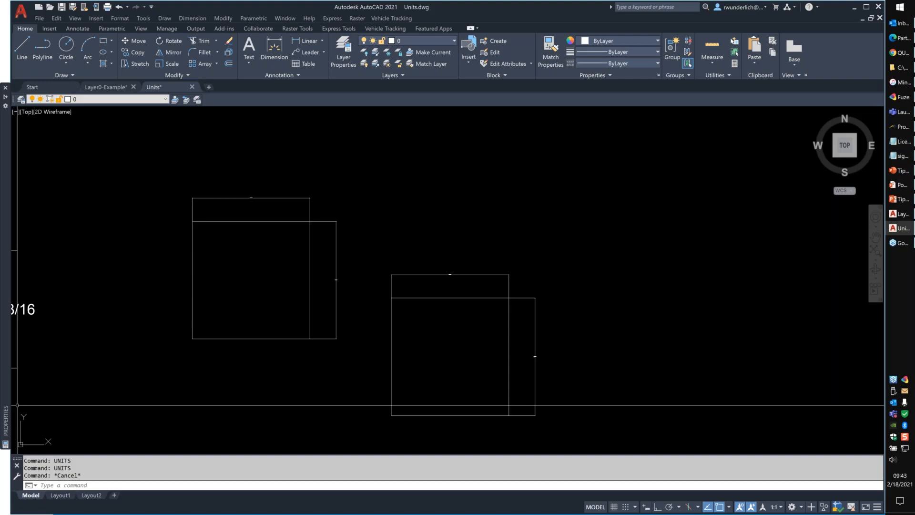
left_click(158, 351)
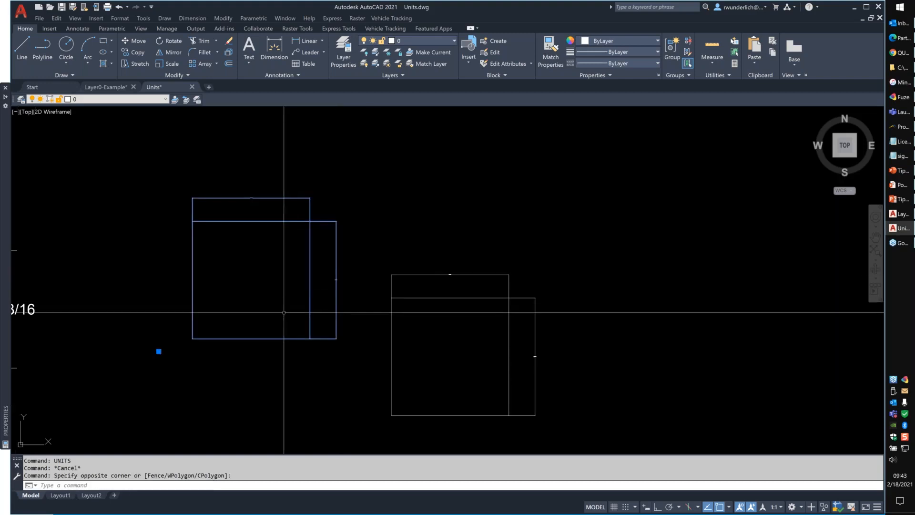
type("x")
key("Return")
left_click(568, 263)
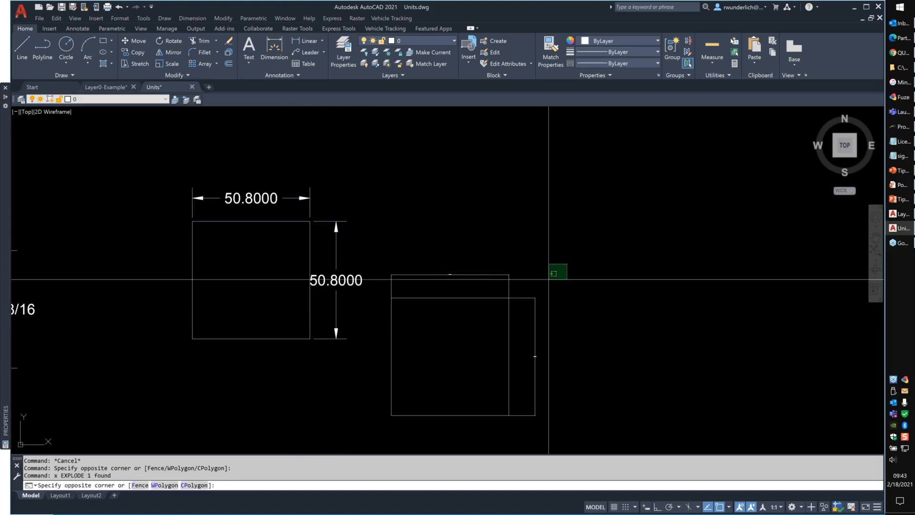
left_click(484, 333)
type("x")
key("Return")
Compare the exploded squares' dimensions with the original square's, selecting the middle square's horizontal dimension for inspection, and clear the selection.
mouse_move(306, 268)
middle_mouse_down()
mouse_move(348, 310)
mouse_move(521, 265)
middle_mouse_up()
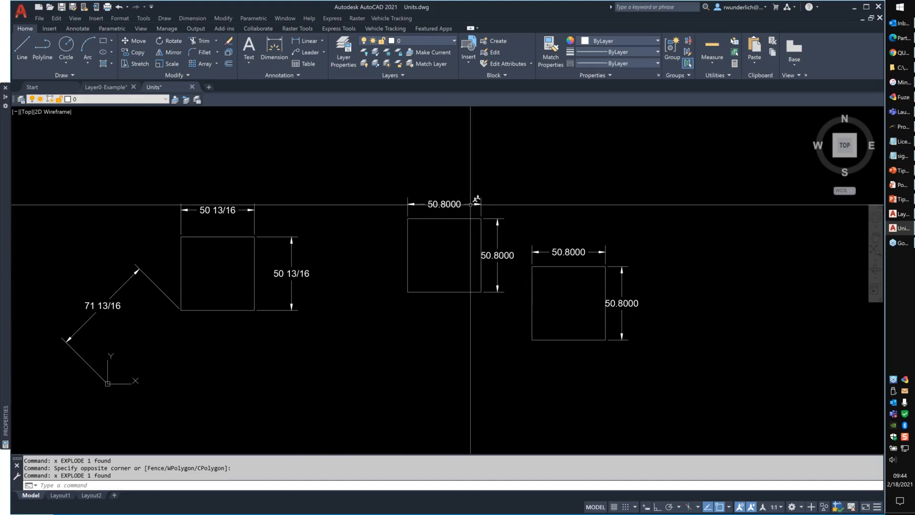
left_click(470, 205)
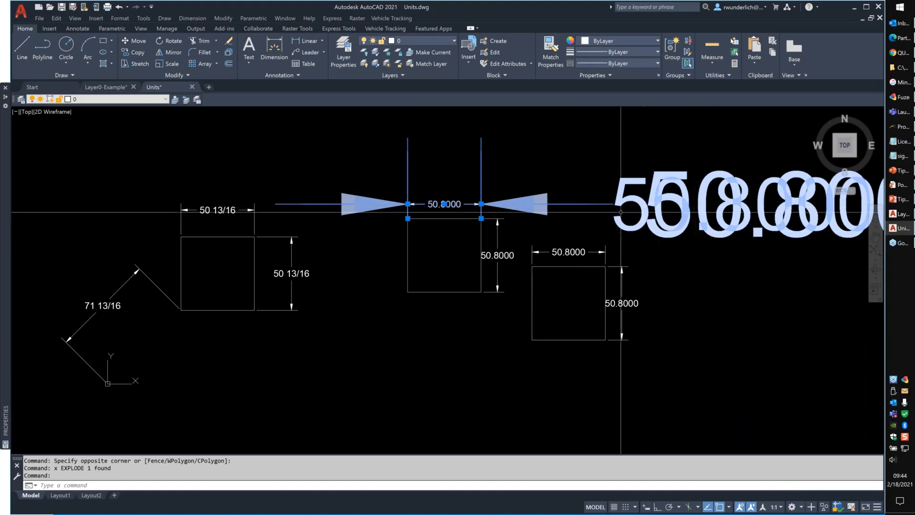
key("Escape")
key("Escape")
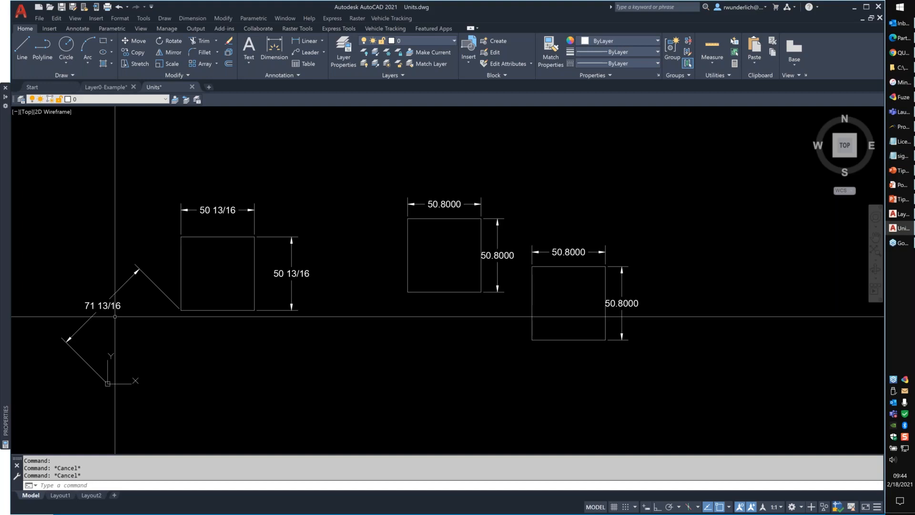
key("alt+Tab")
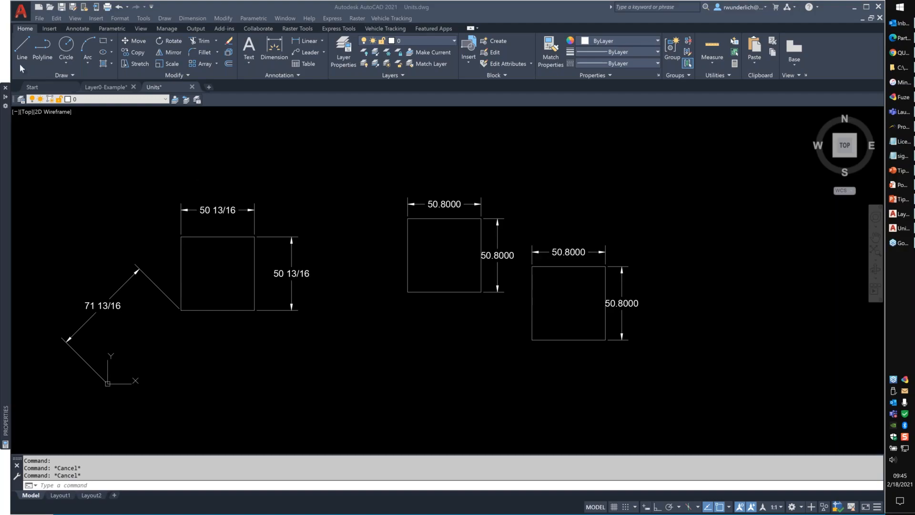
key("alt+Tab")
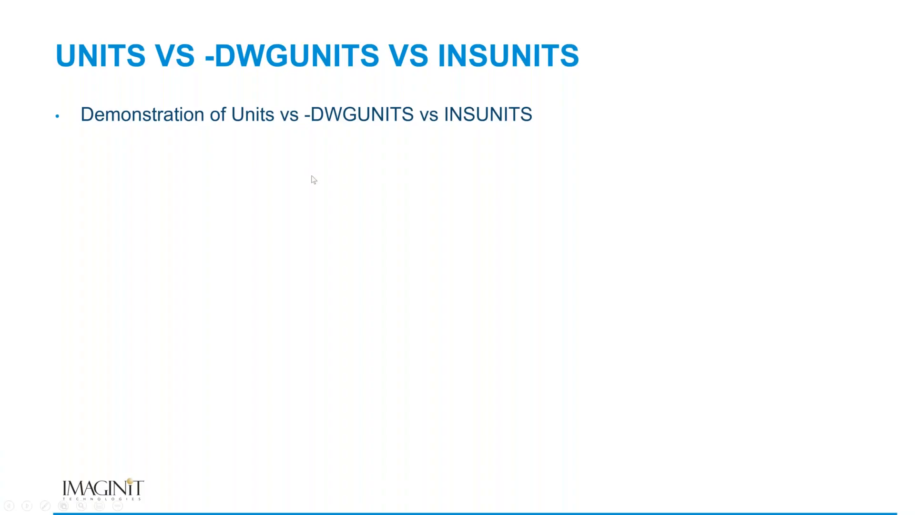
left_click(312, 180)
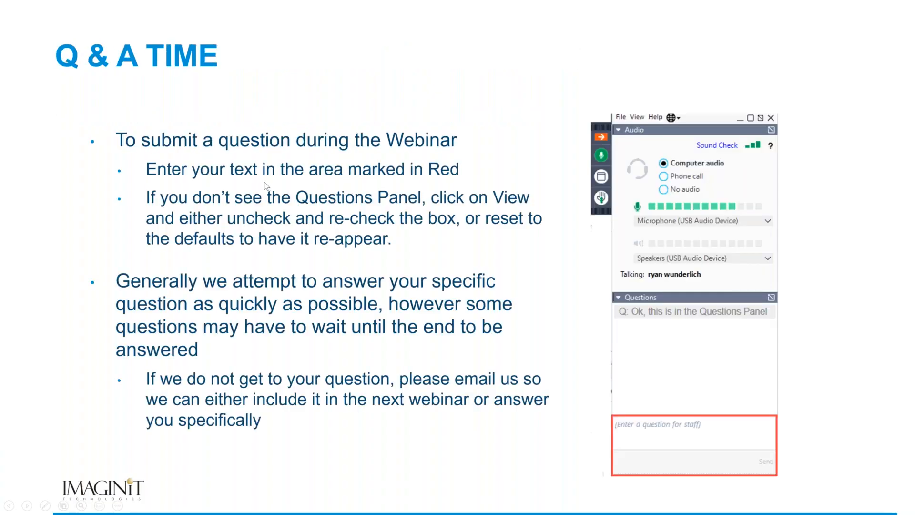